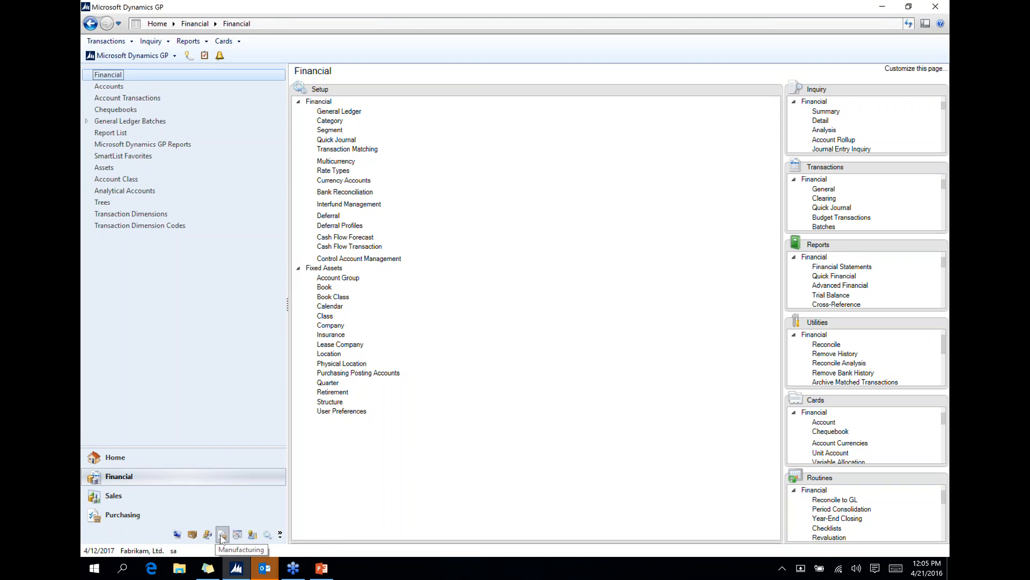
- Open the Manufacturing area and move Cards into the main section of its page
click(222, 535)
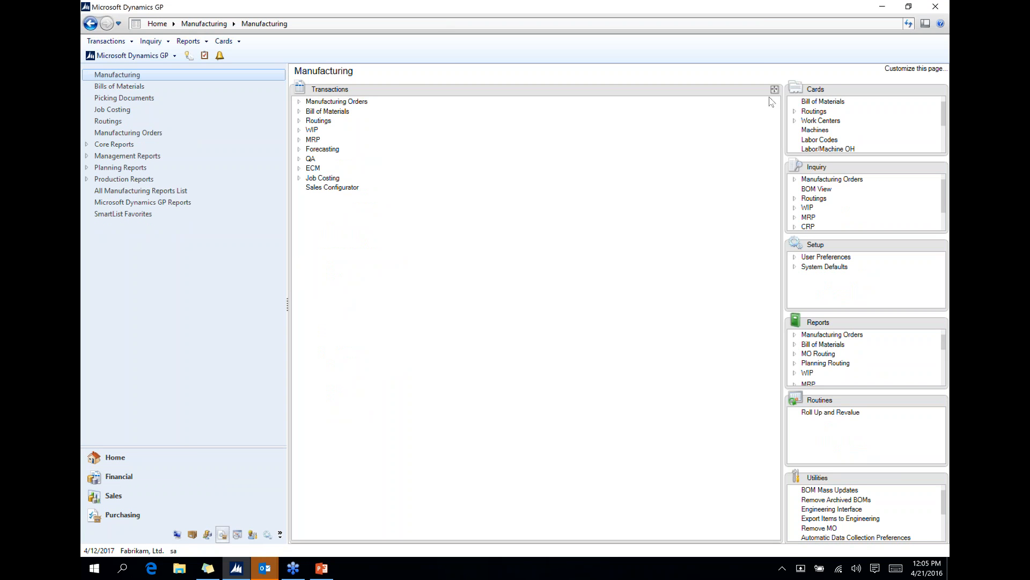
drag(833, 89, 558, 177)
- Open the bill of materials entry for item WATCH and display its BAND-METAL component details
click(325, 101)
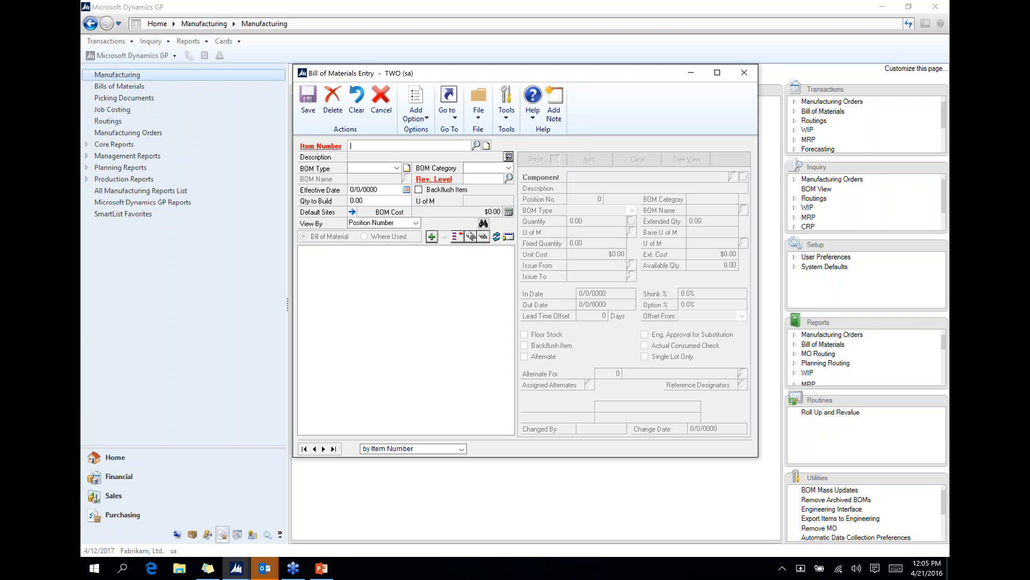
text(W)
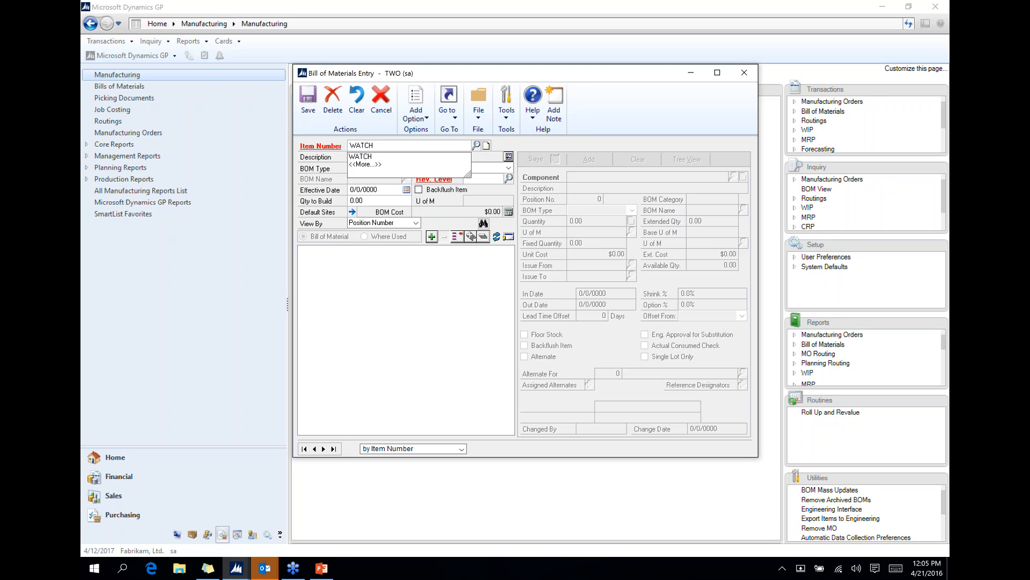
text(ATCH)
key(Tab)
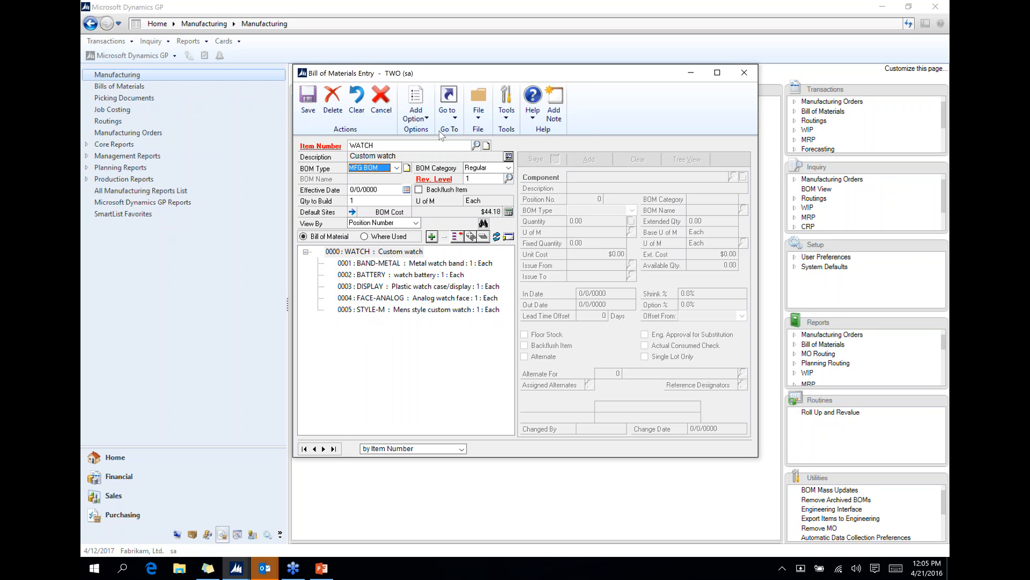
click(395, 264)
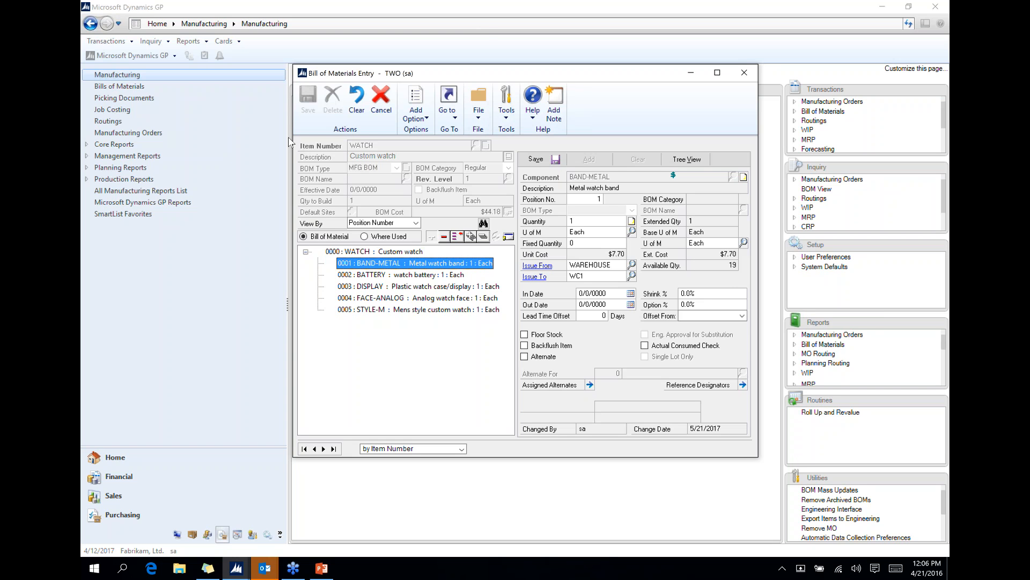
- Examine item WATCH's engineering data, item record and price list, and close them together with the bill of materials
click(315, 152)
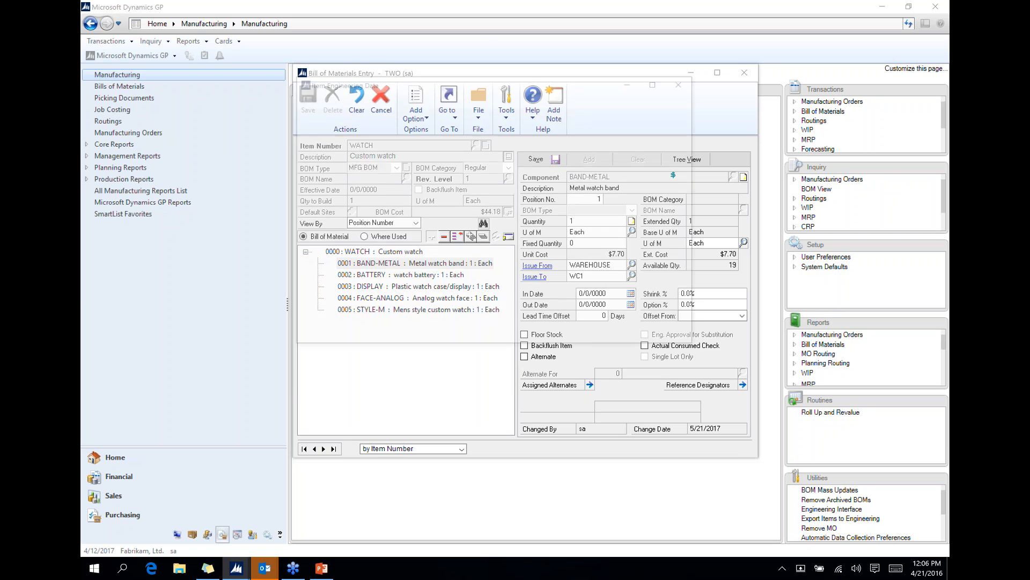
click(320, 159)
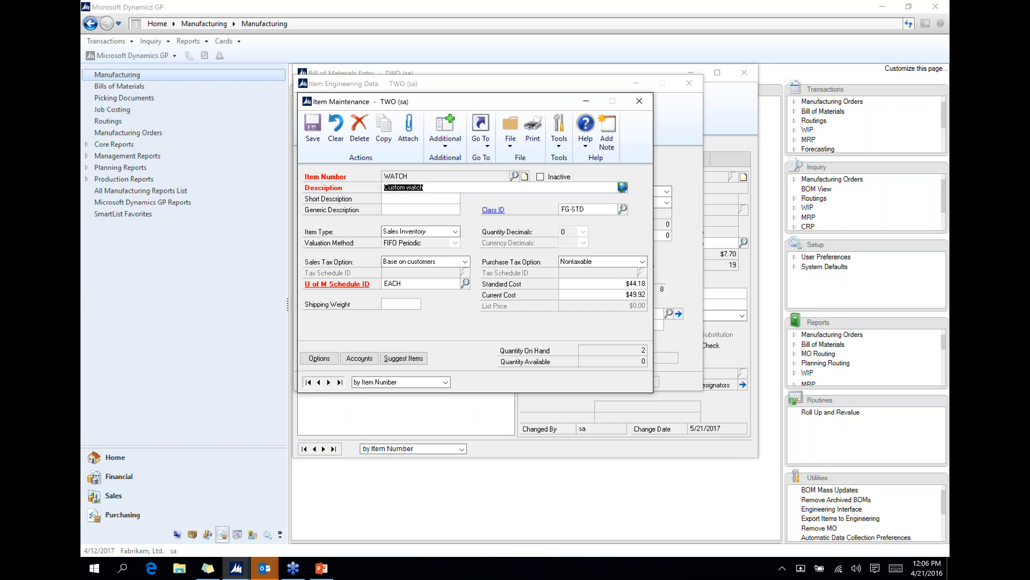
click(483, 139)
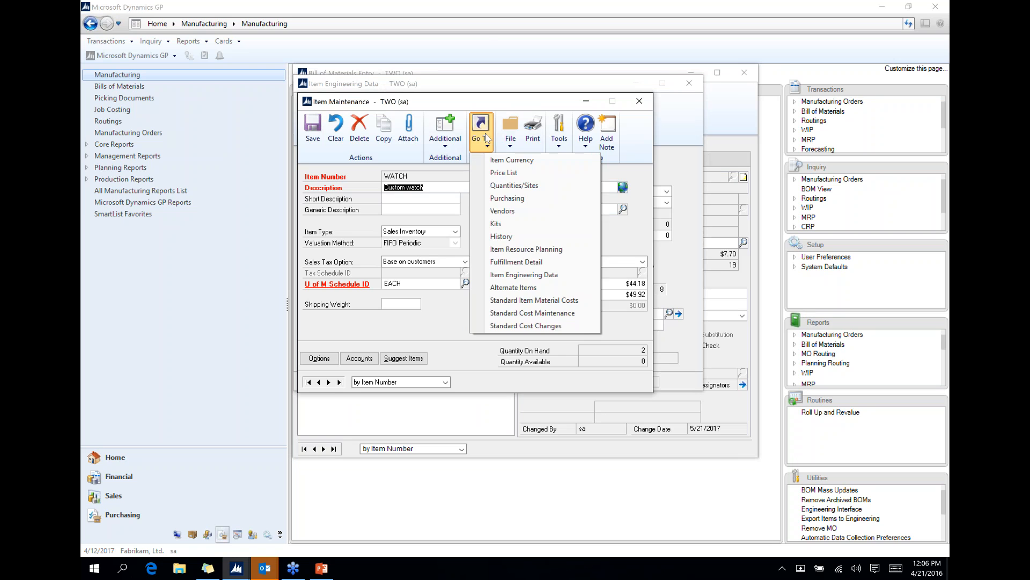
click(504, 172)
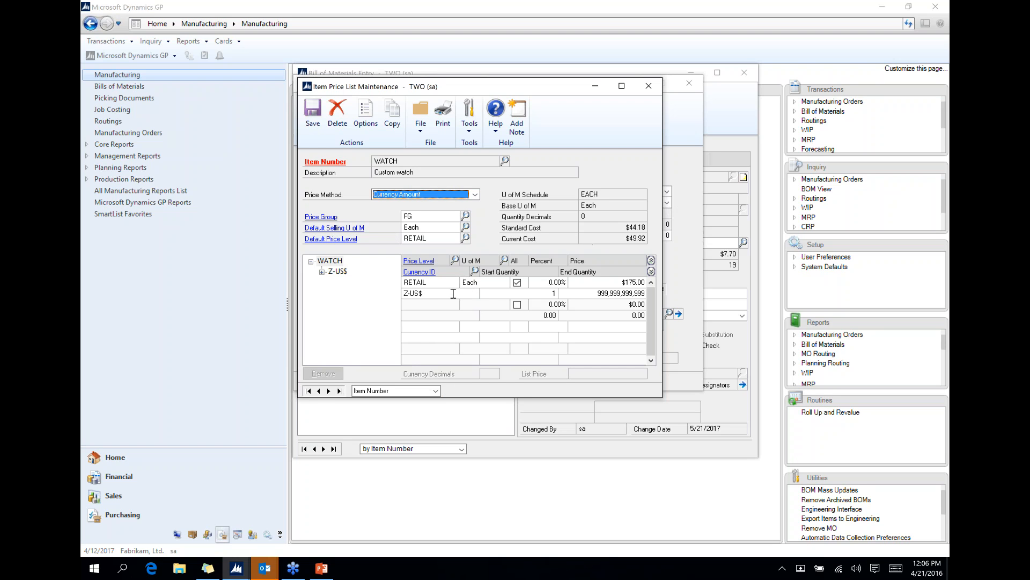
click(427, 291)
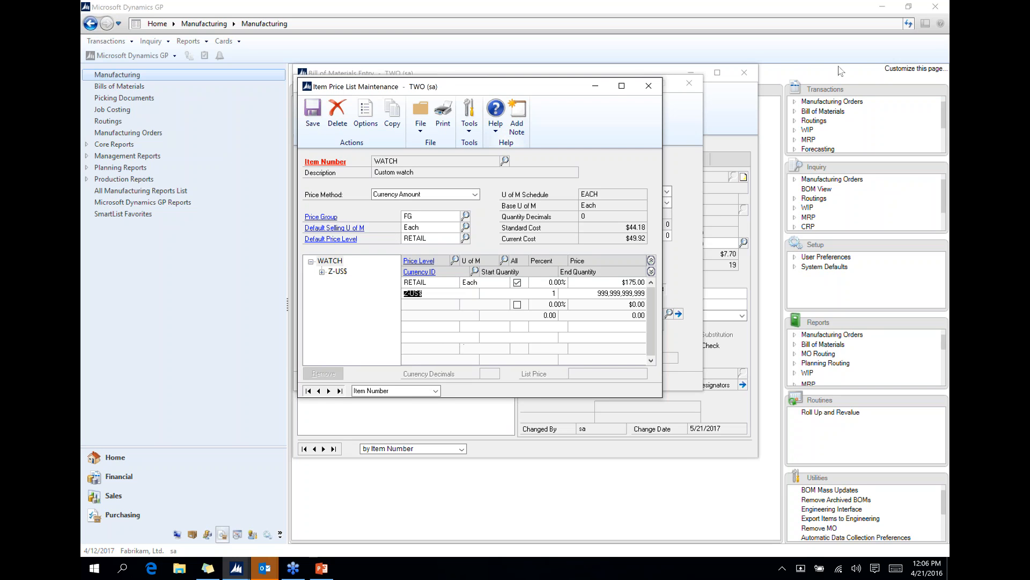
click(649, 87)
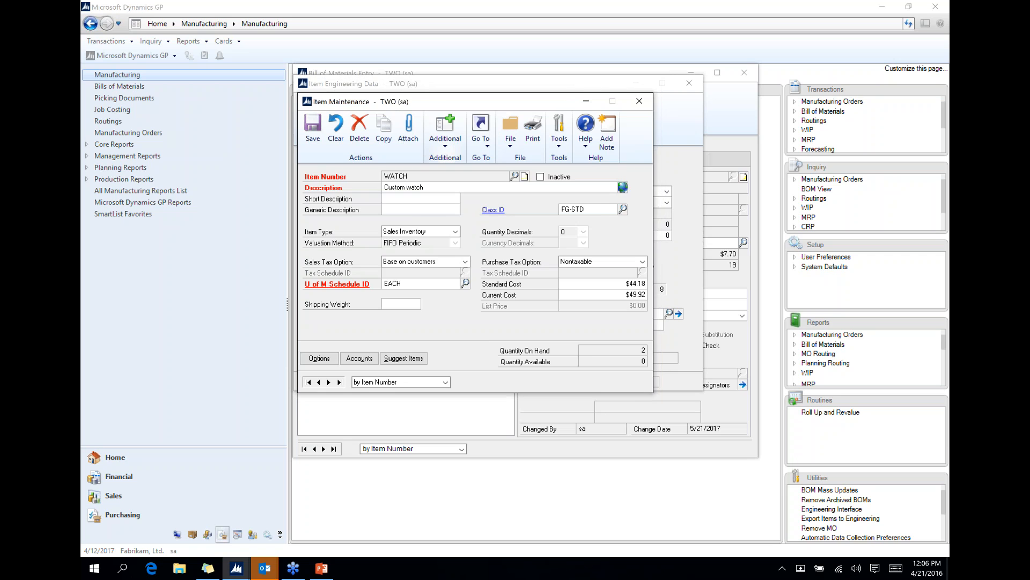
click(639, 103)
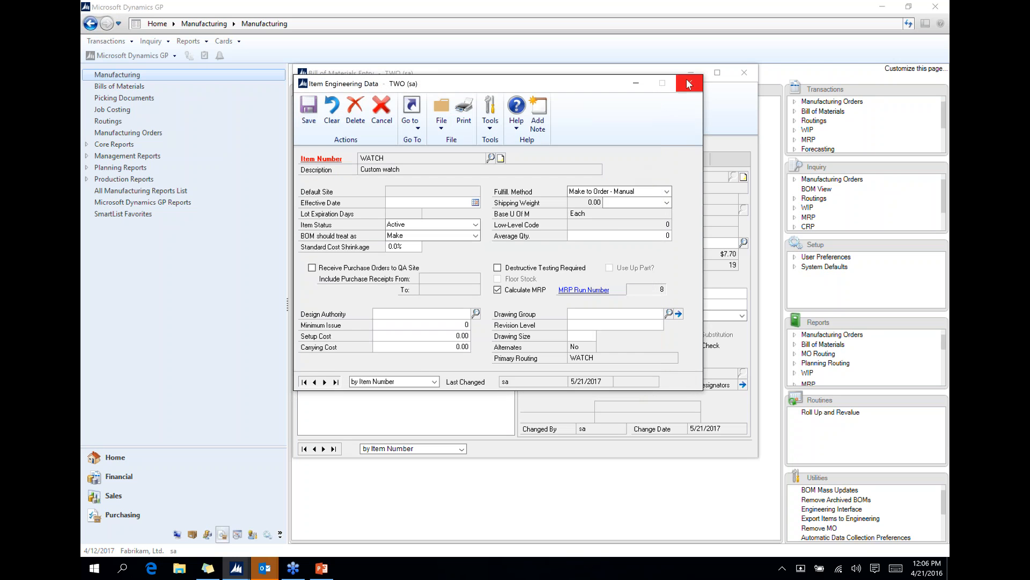
click(688, 83)
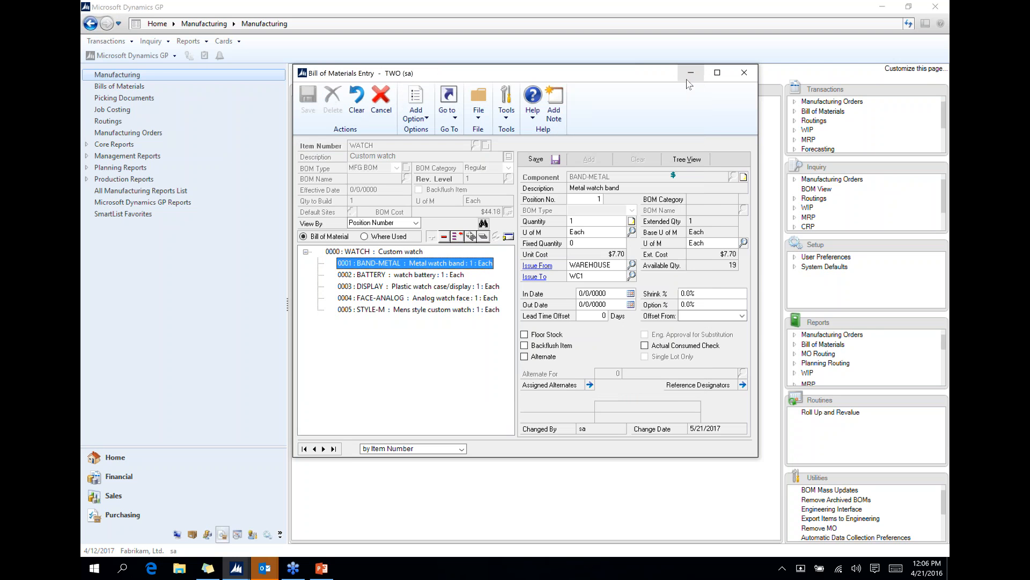
click(743, 72)
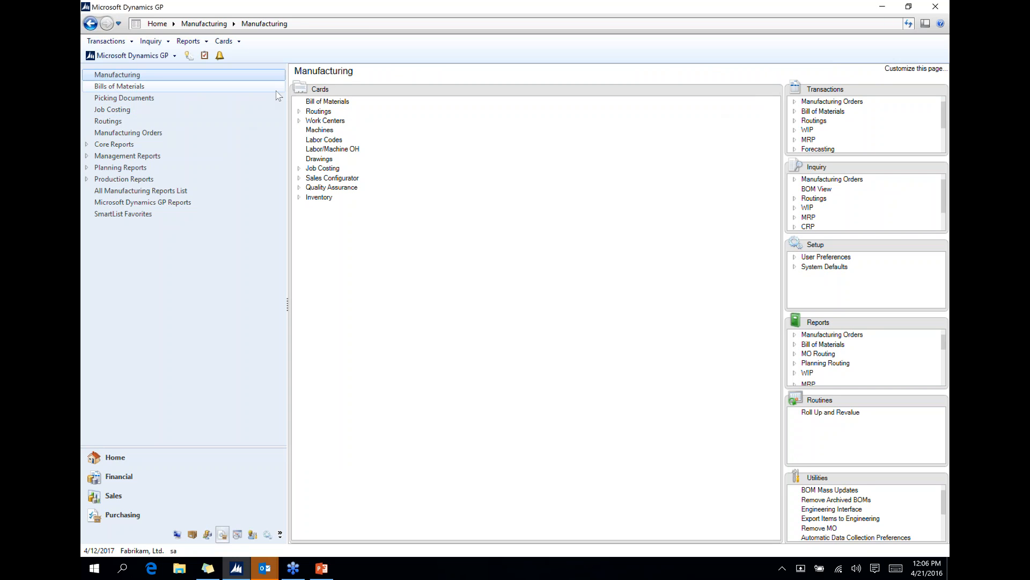
- Review the routing for item WATCH, including its sequence 100, and close the routing entry
click(318, 111)
click(325, 122)
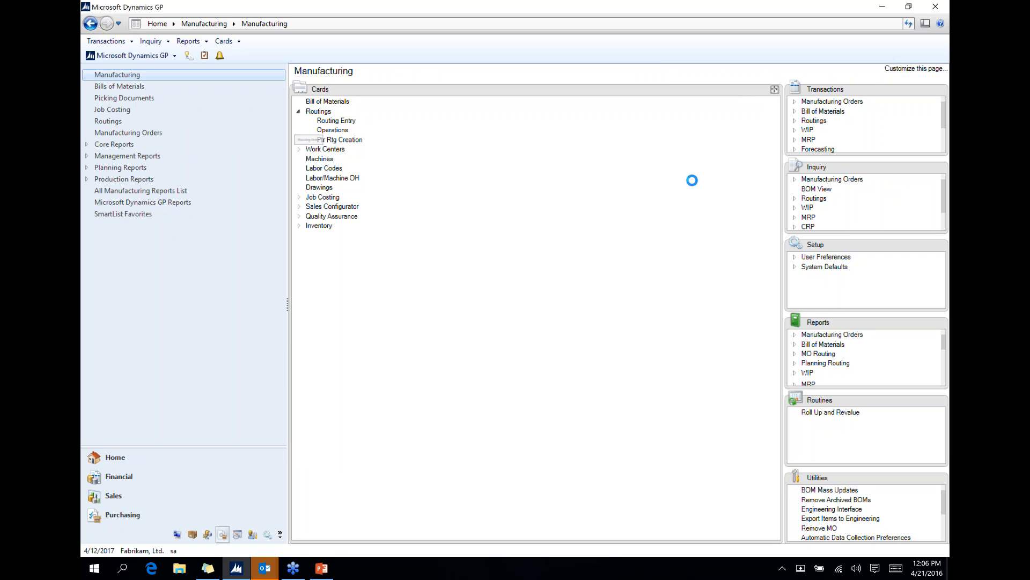
click(481, 156)
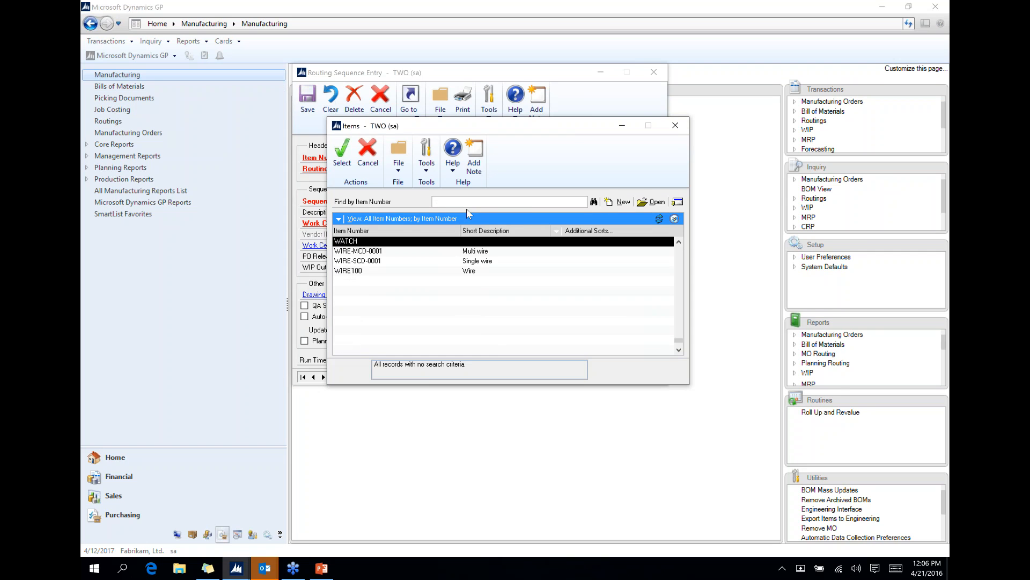
double_click(344, 243)
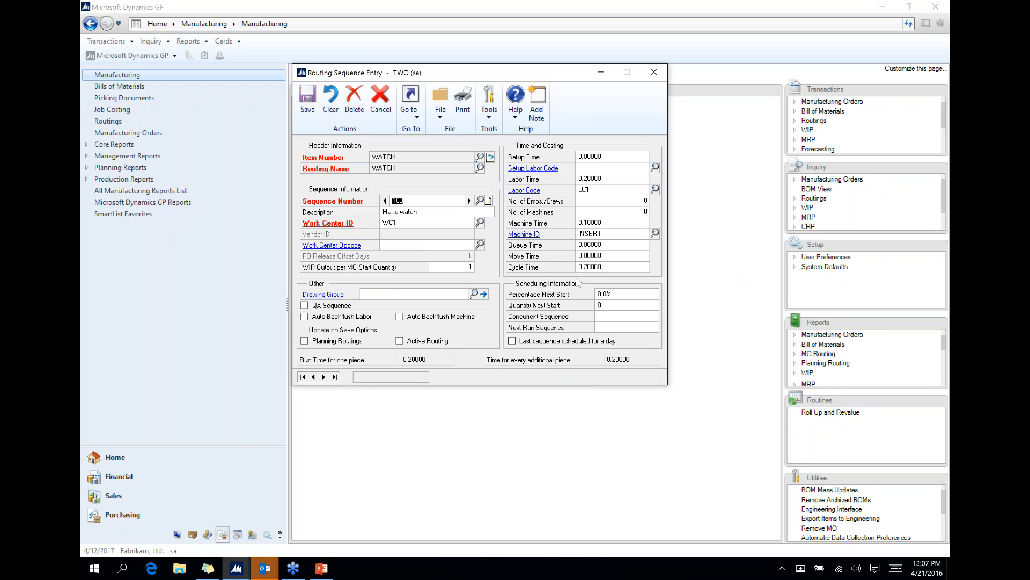
click(481, 201)
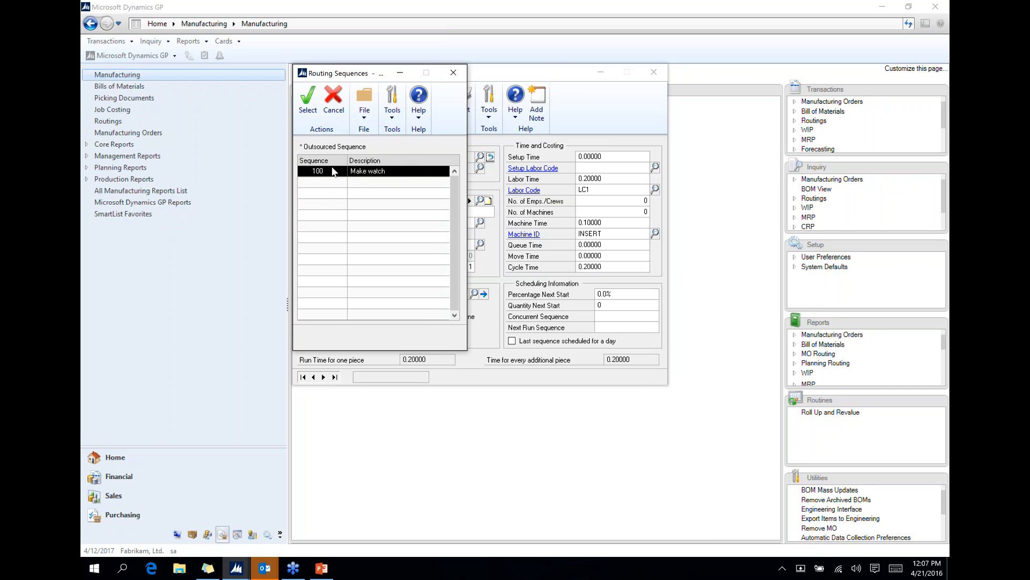
click(308, 100)
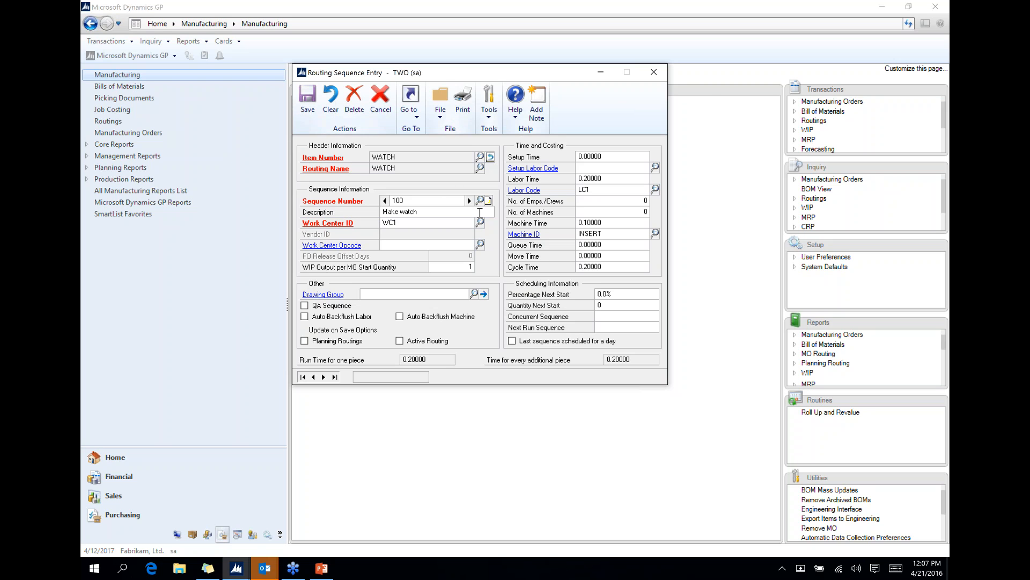
click(654, 73)
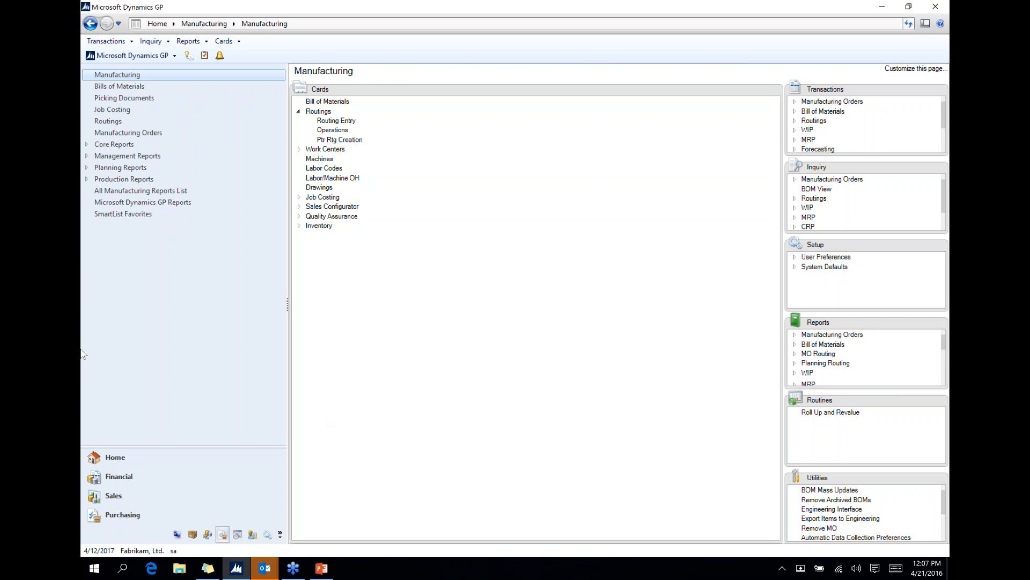
- Review the WATCH entries in the bills of materials list and inspect the components of its Super BOM
click(123, 87)
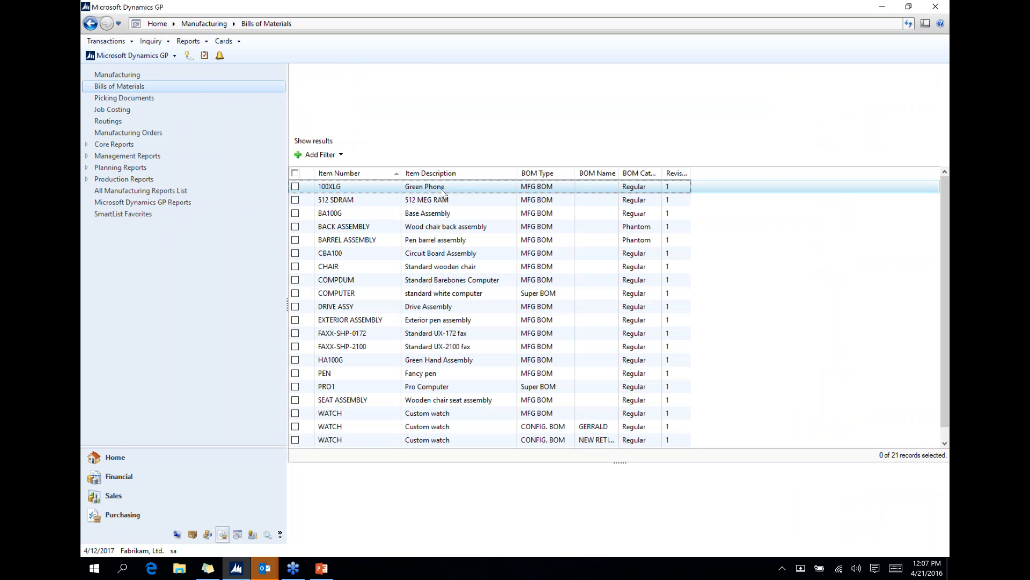
scroll(403, 371, down, 1)
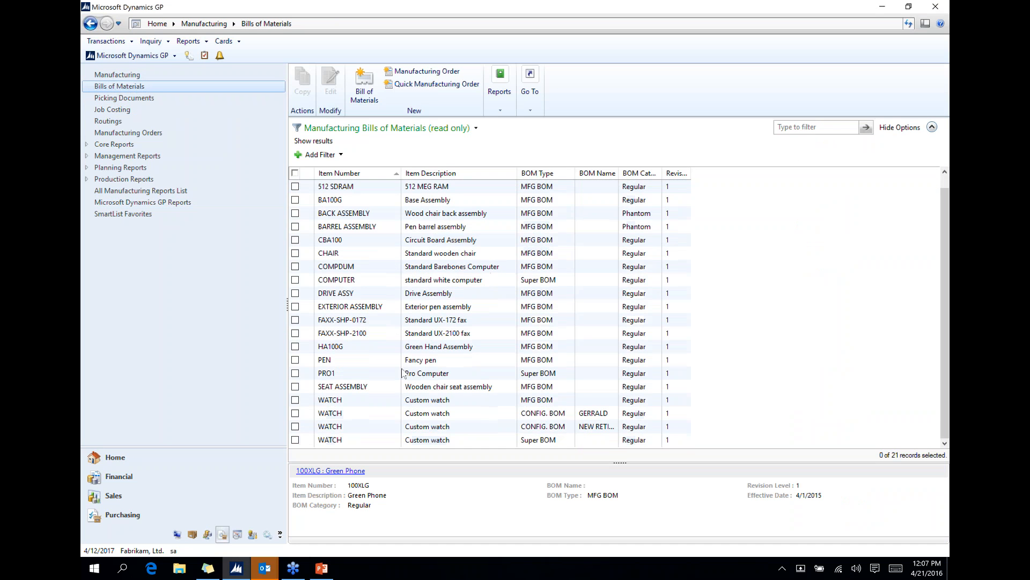
click(537, 403)
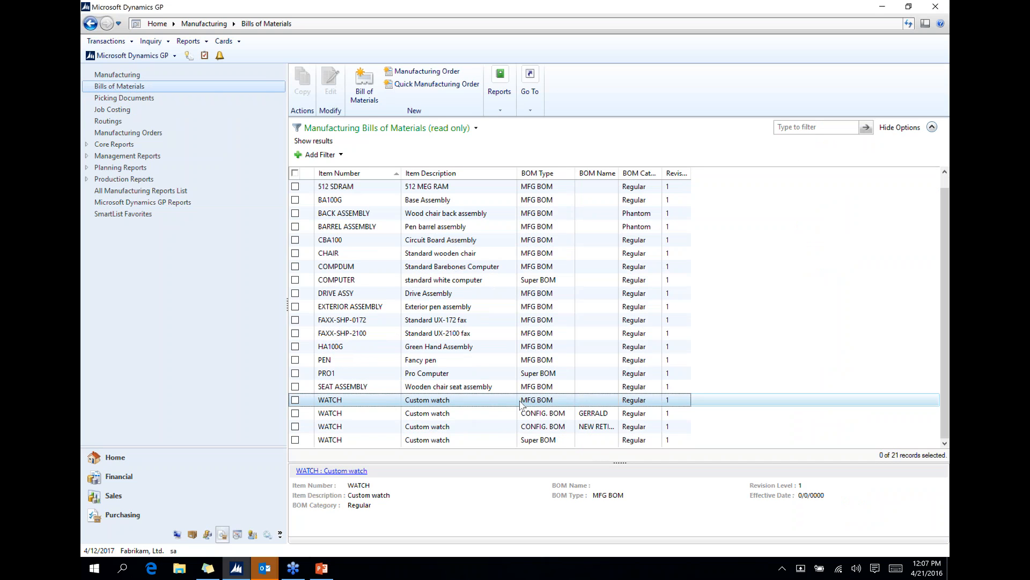
click(532, 443)
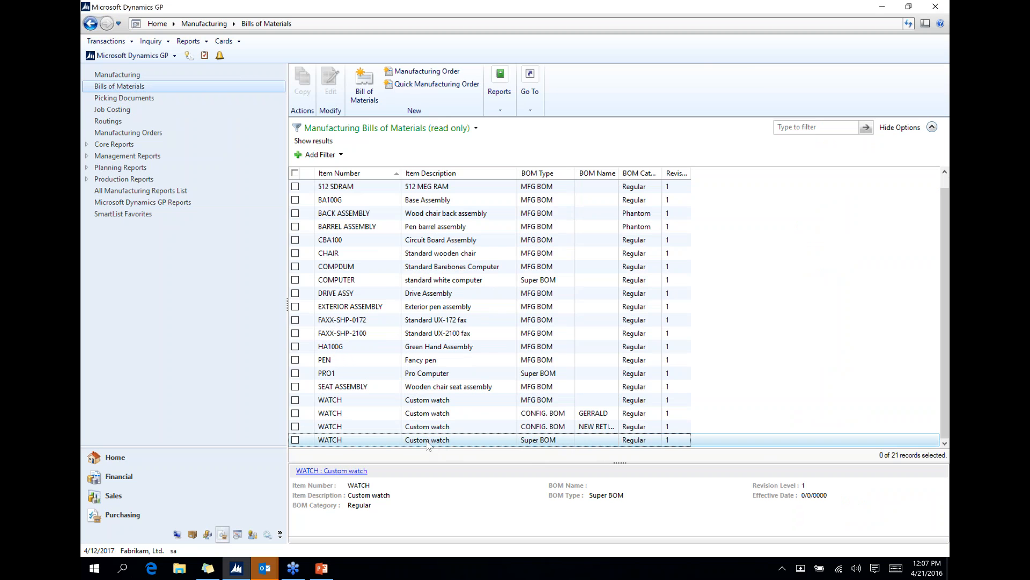
double_click(428, 441)
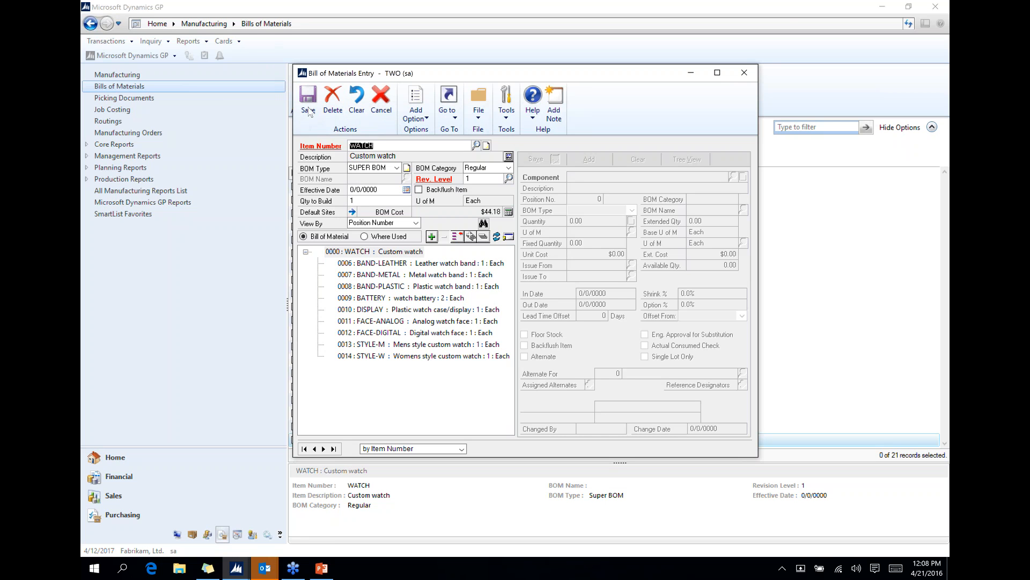
click(744, 81)
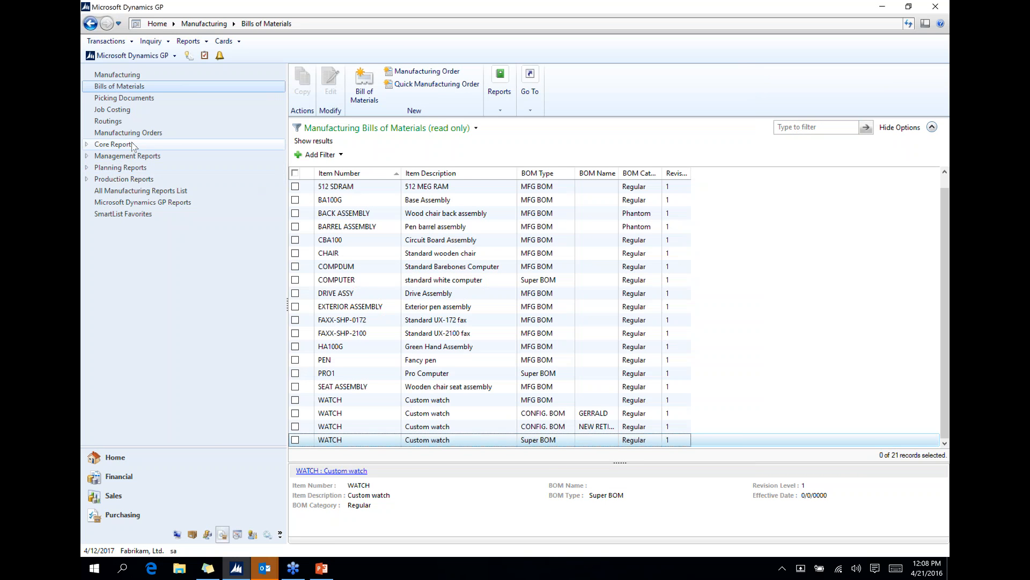
- Open the Sales Configurator options from the Manufacturing cards and load the BAND option category
click(107, 77)
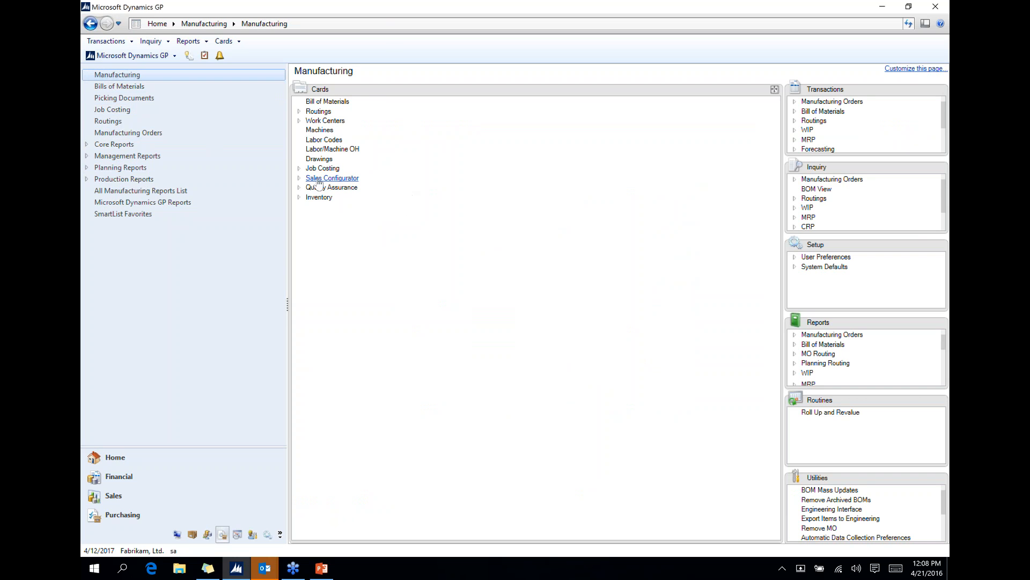
click(339, 179)
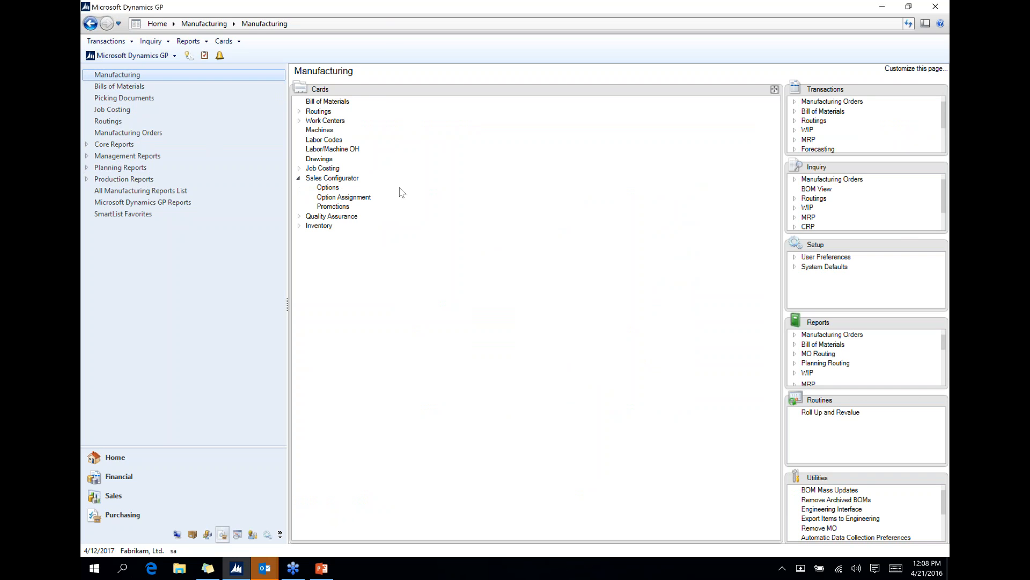
click(328, 188)
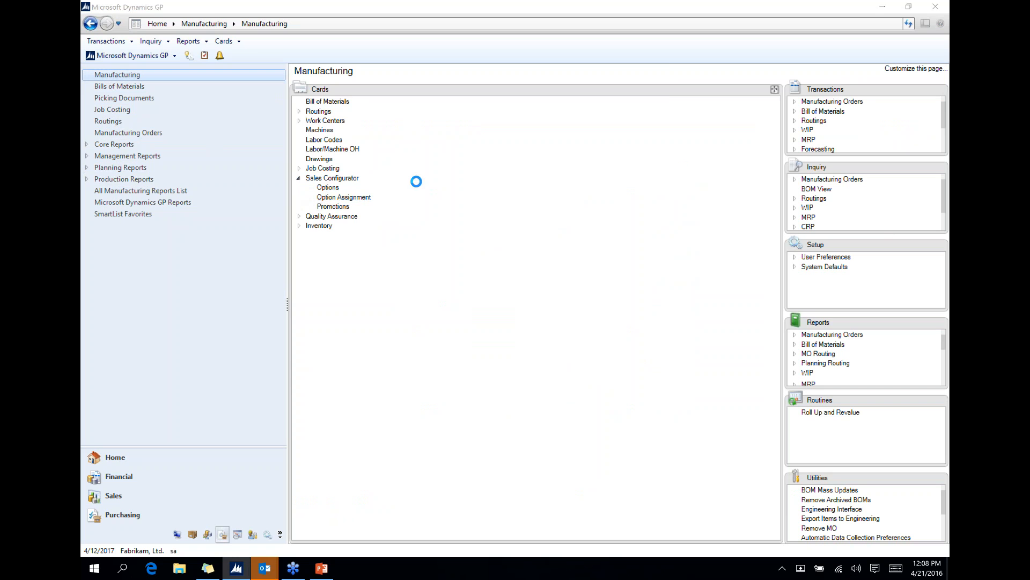
click(461, 148)
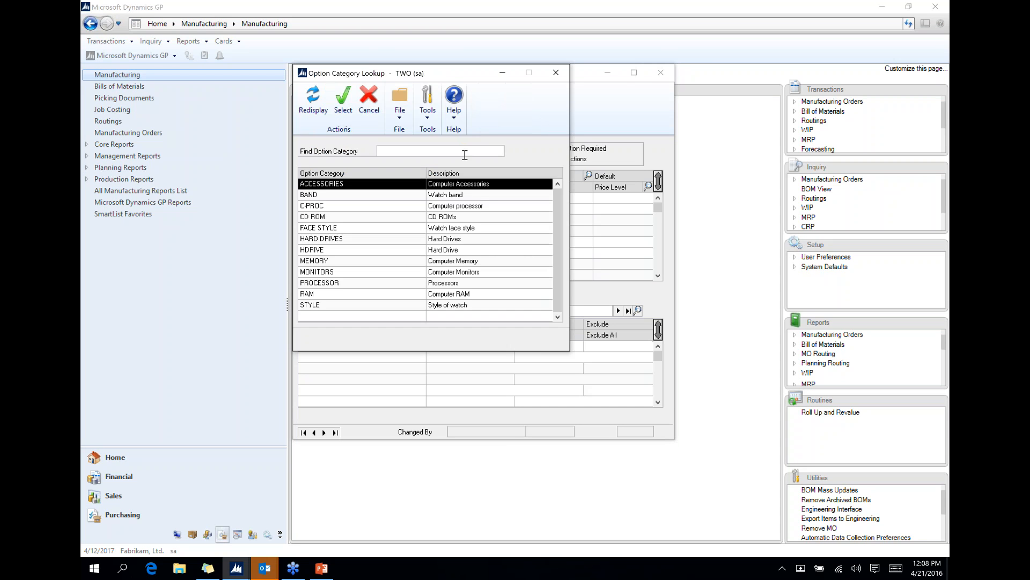
double_click(308, 197)
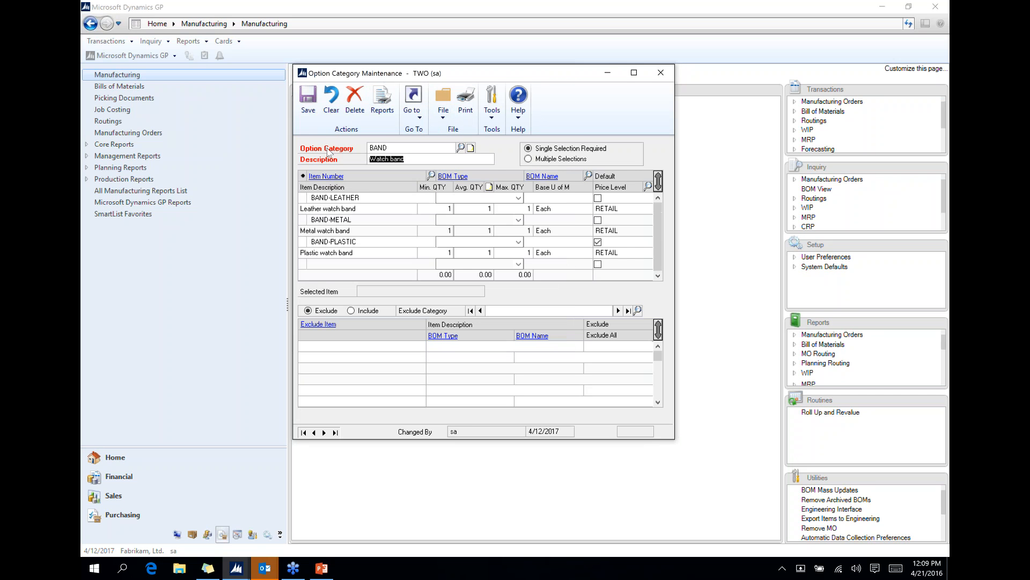
- Examine the leather, metal and plastic band items assigned to the BAND option category
click(414, 159)
click(329, 197)
click(352, 219)
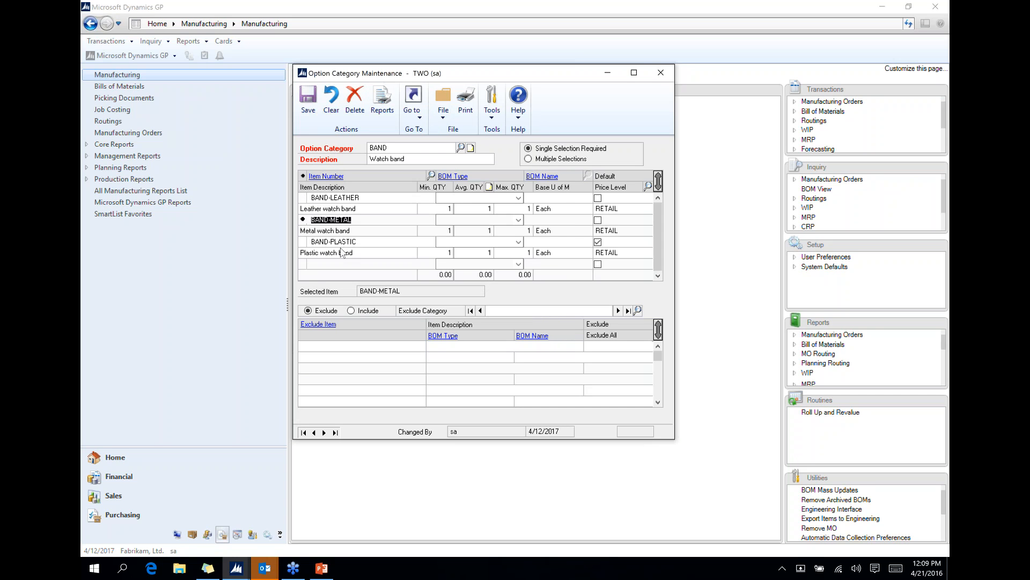
click(342, 243)
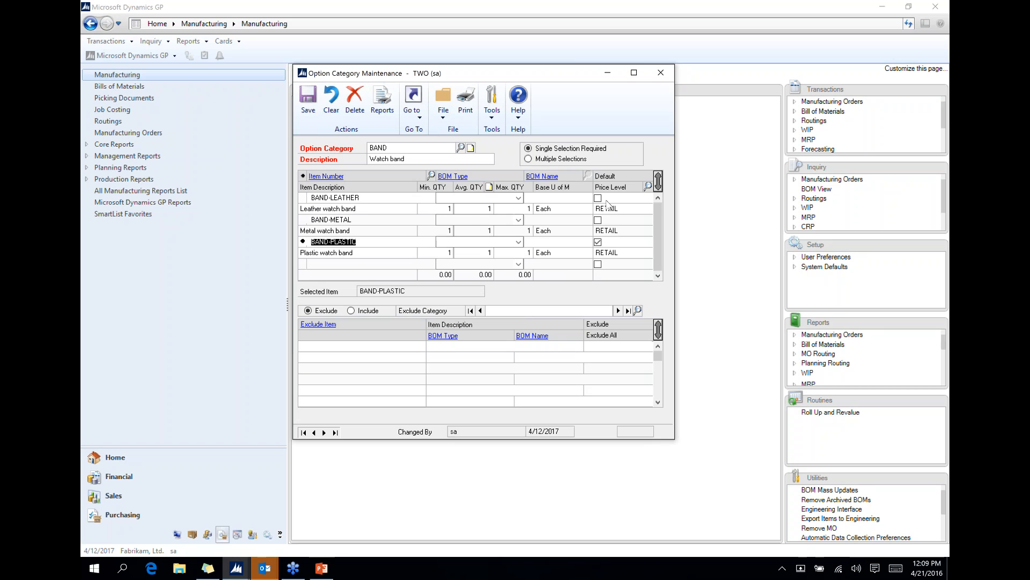
click(321, 198)
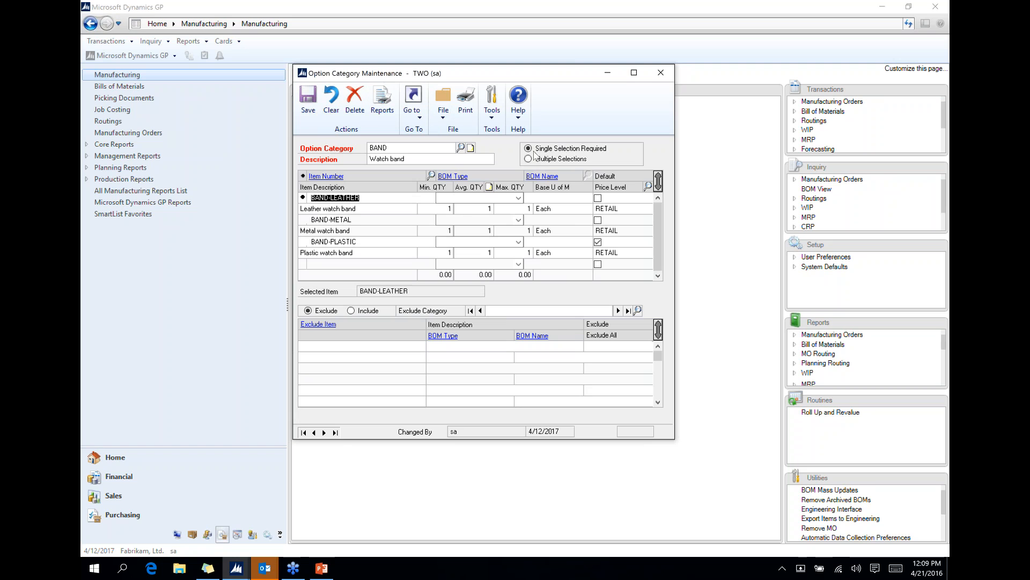
click(304, 223)
click(304, 242)
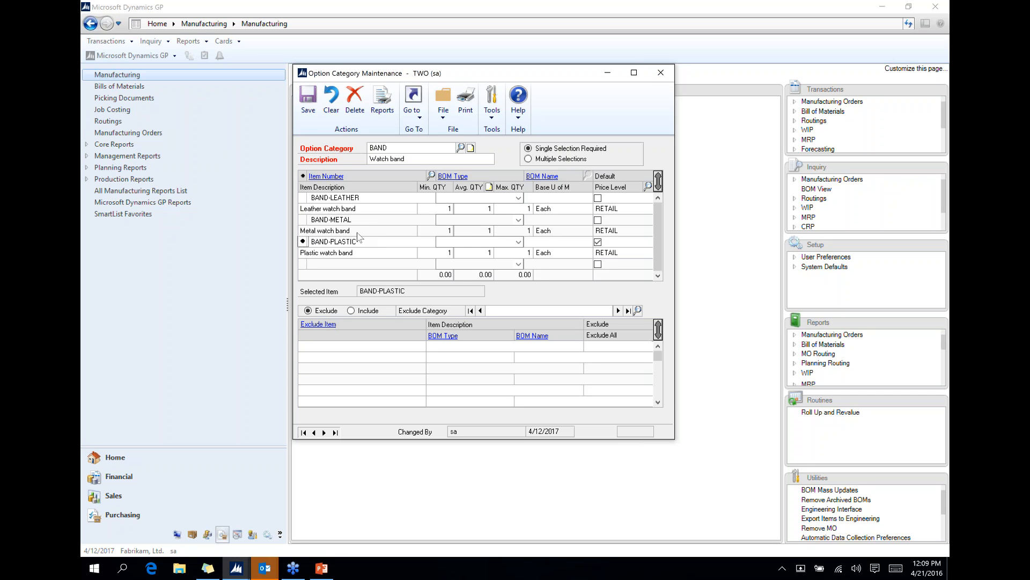
- Review the price list of the BAND-LEATHER item from the BAND option category, and close the item record
click(305, 224)
click(304, 206)
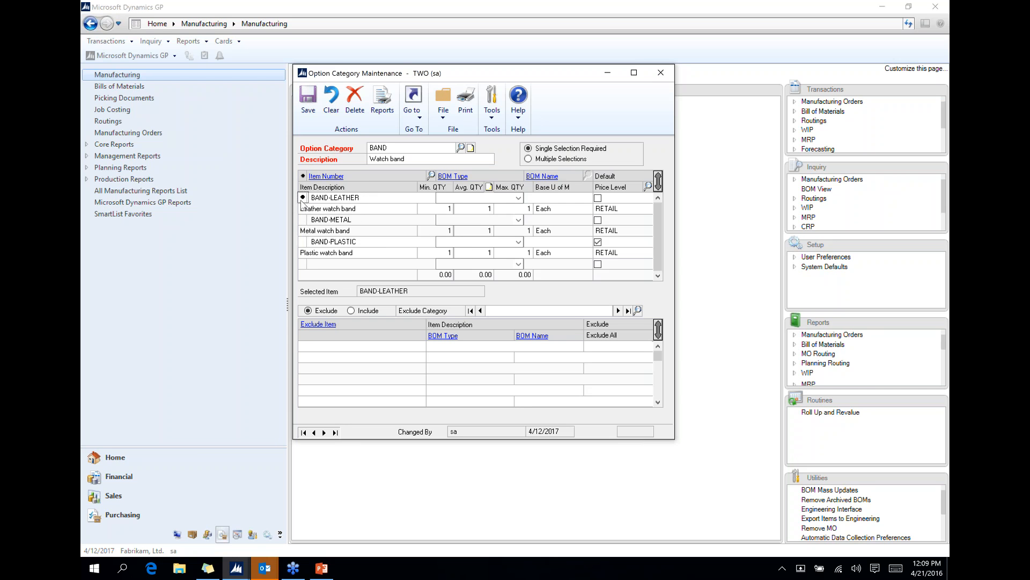
click(320, 177)
click(480, 127)
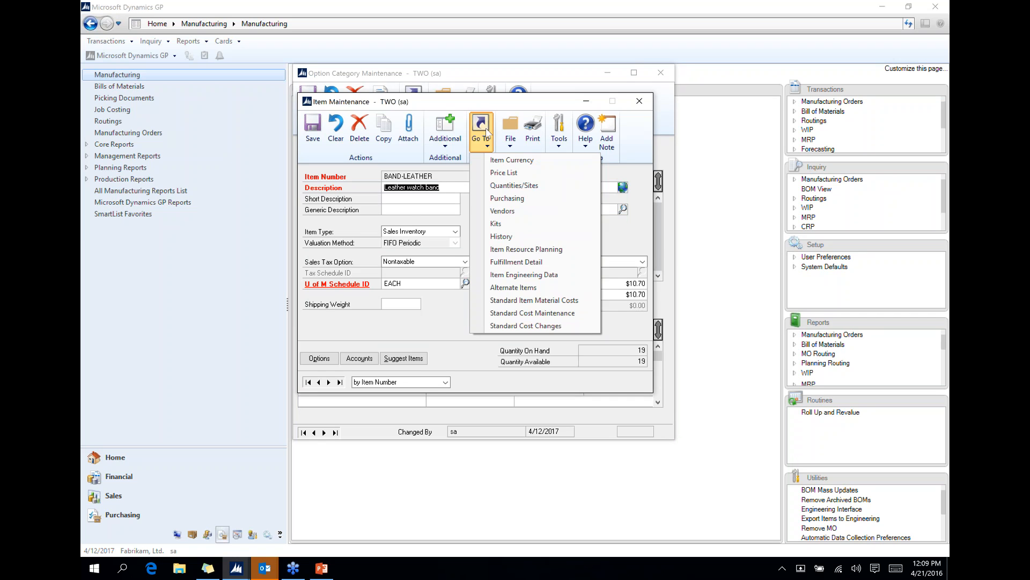
click(514, 173)
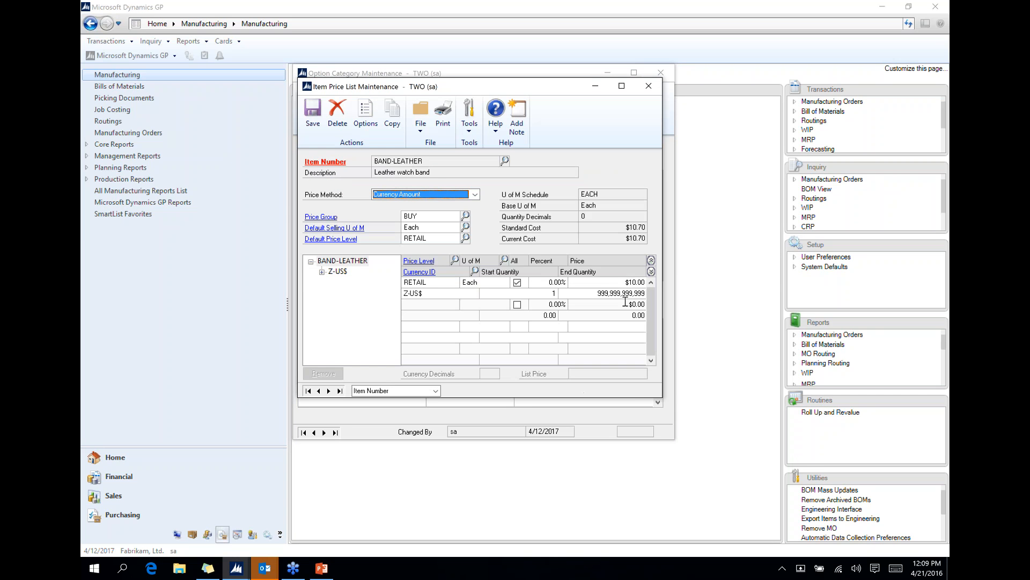
click(621, 284)
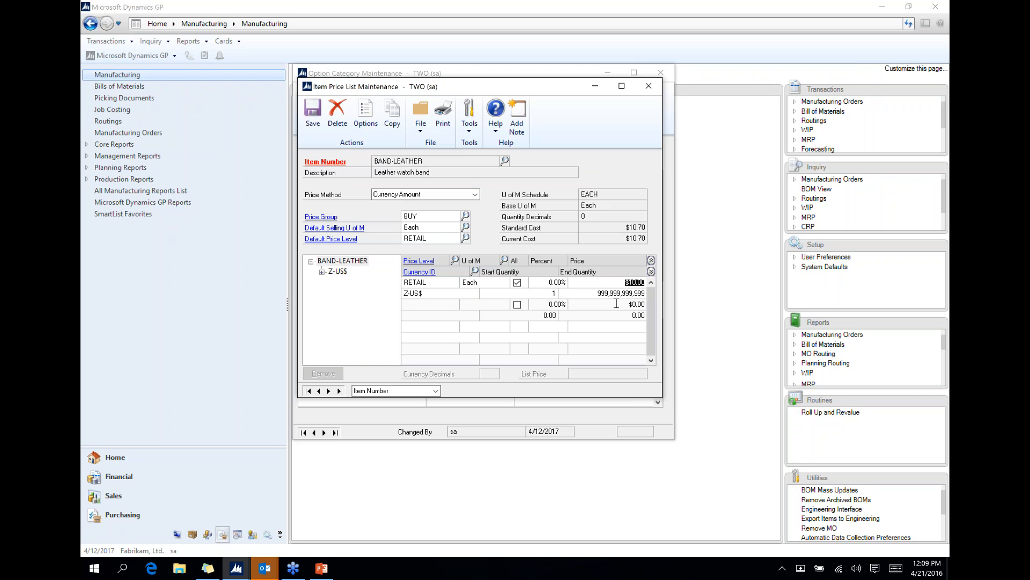
click(648, 83)
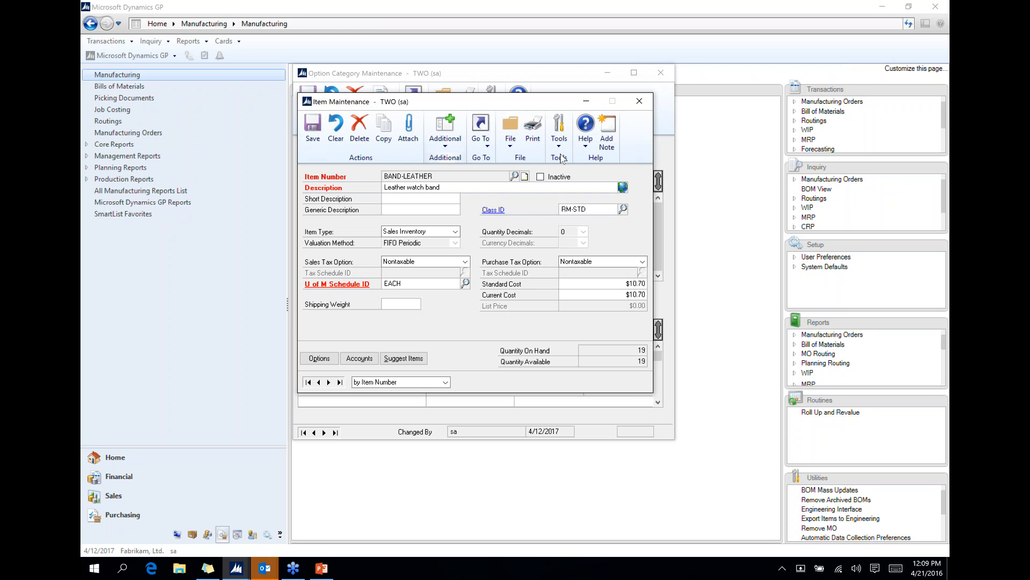
click(632, 101)
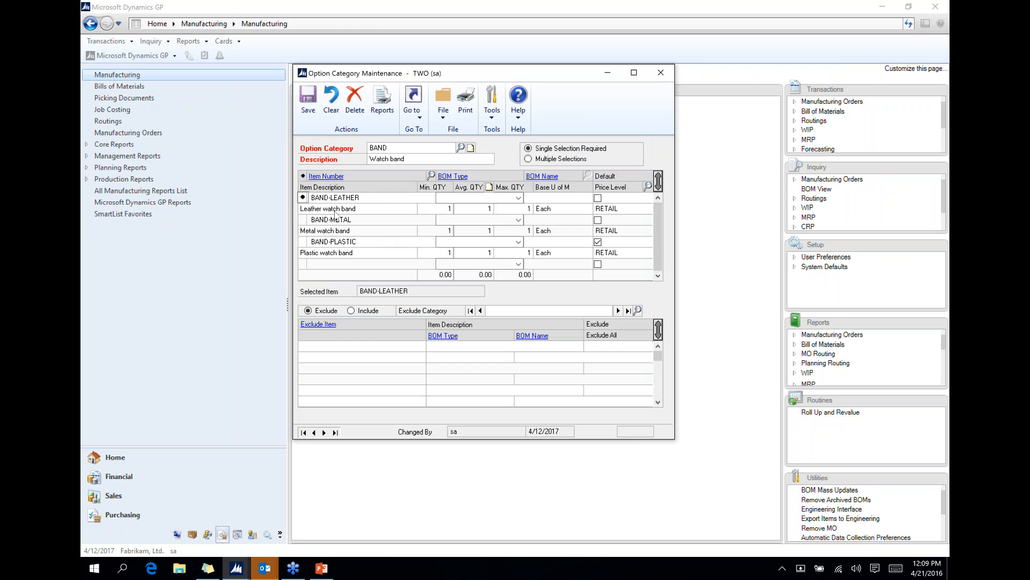
- Review the price list of the BAND-METAL item from the BAND option category, and close the item record
click(418, 103)
click(454, 132)
click(326, 176)
click(482, 124)
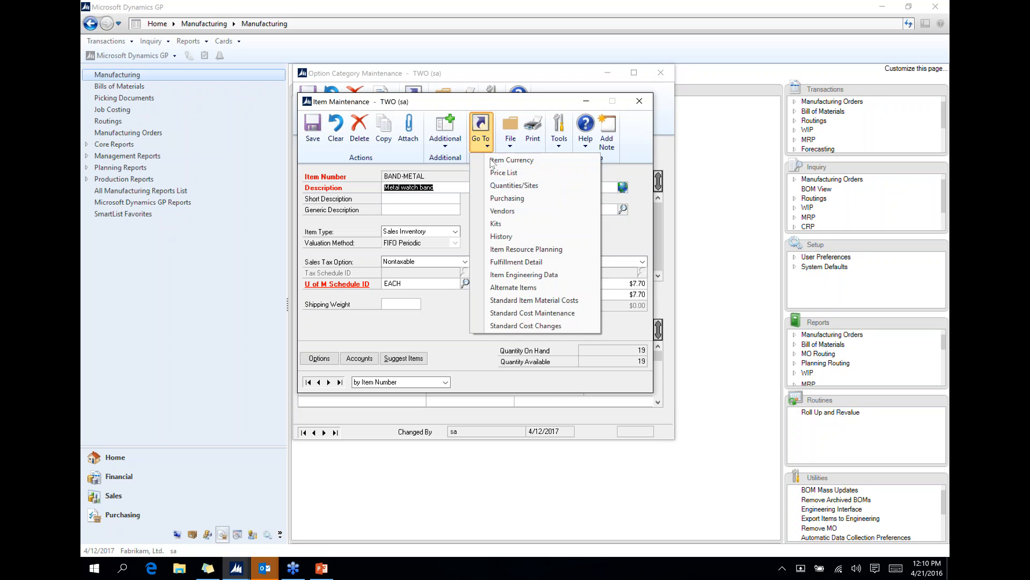
click(524, 170)
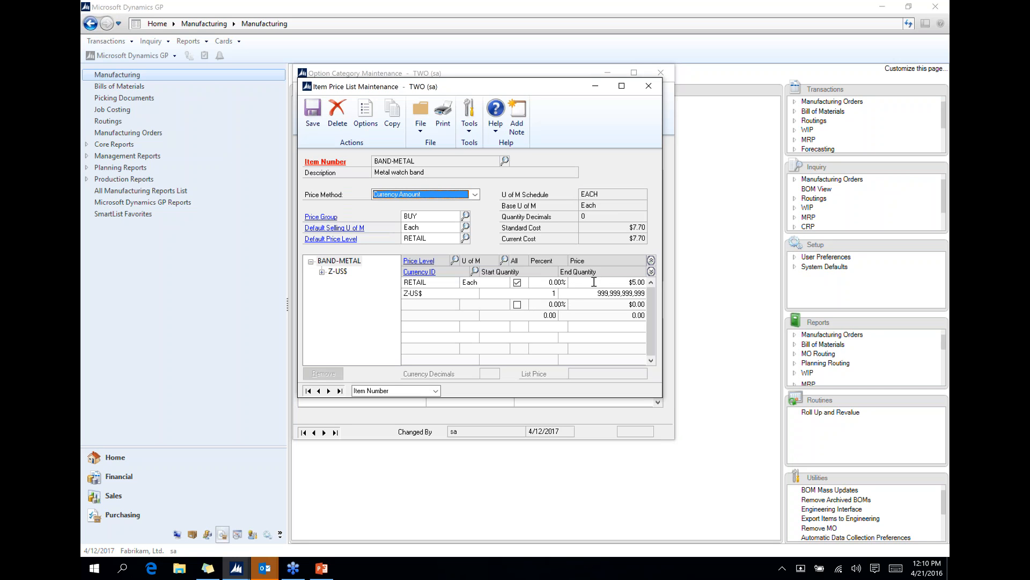
click(650, 86)
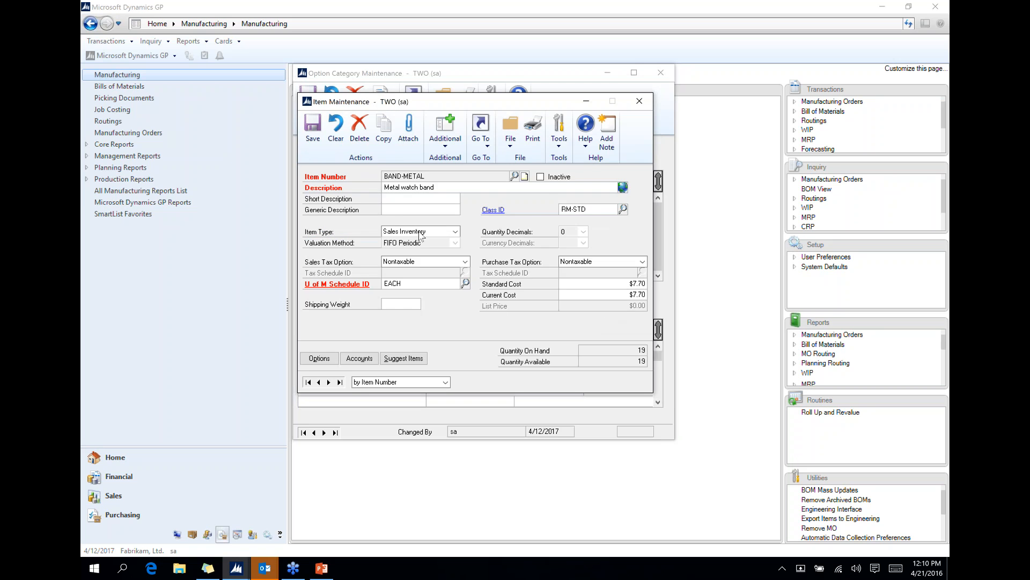
click(639, 101)
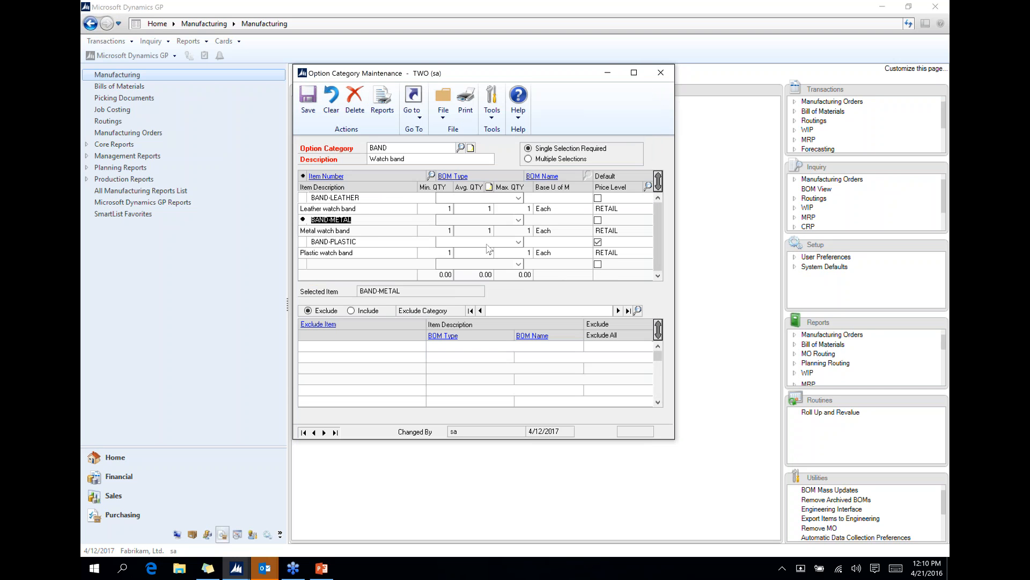
- Load the FACE STYLE option category, review its analog and digital face items, and close the category record
click(362, 241)
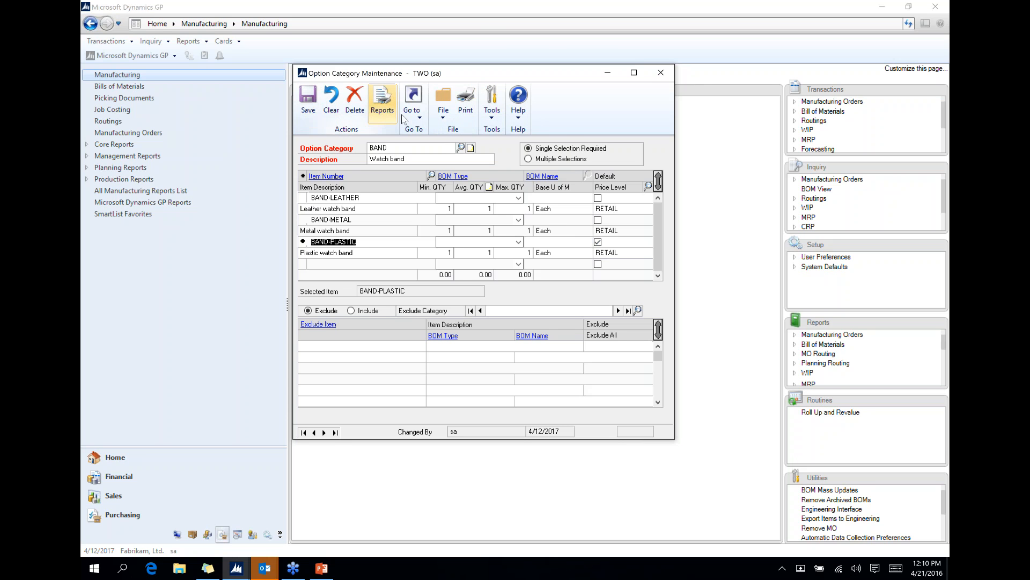
click(460, 147)
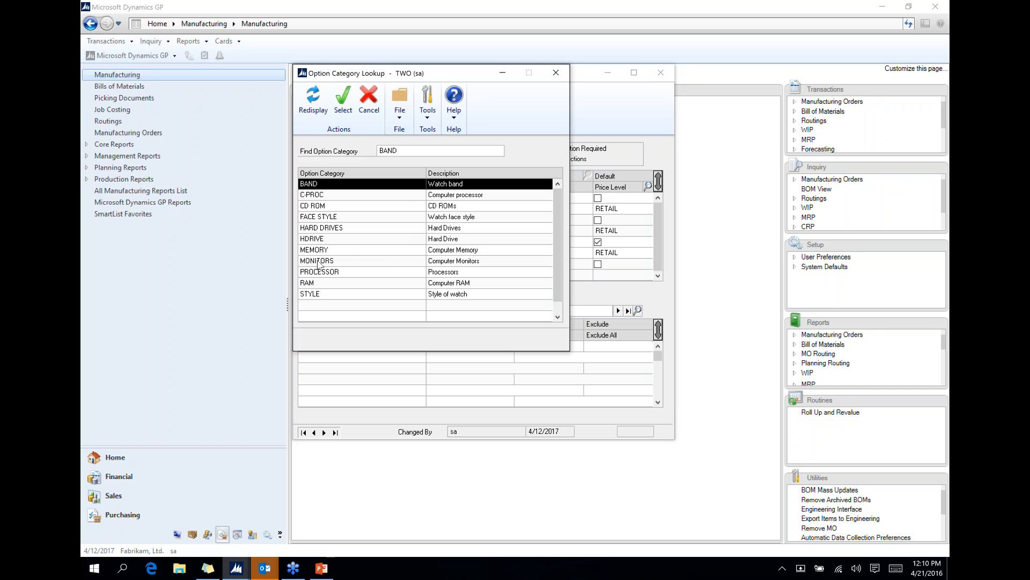
double_click(322, 216)
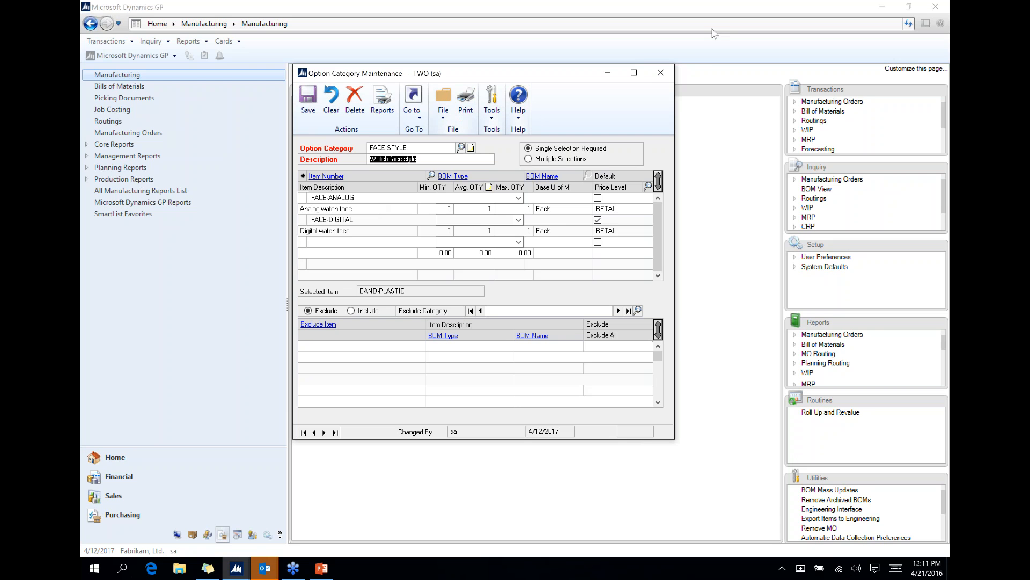
click(661, 73)
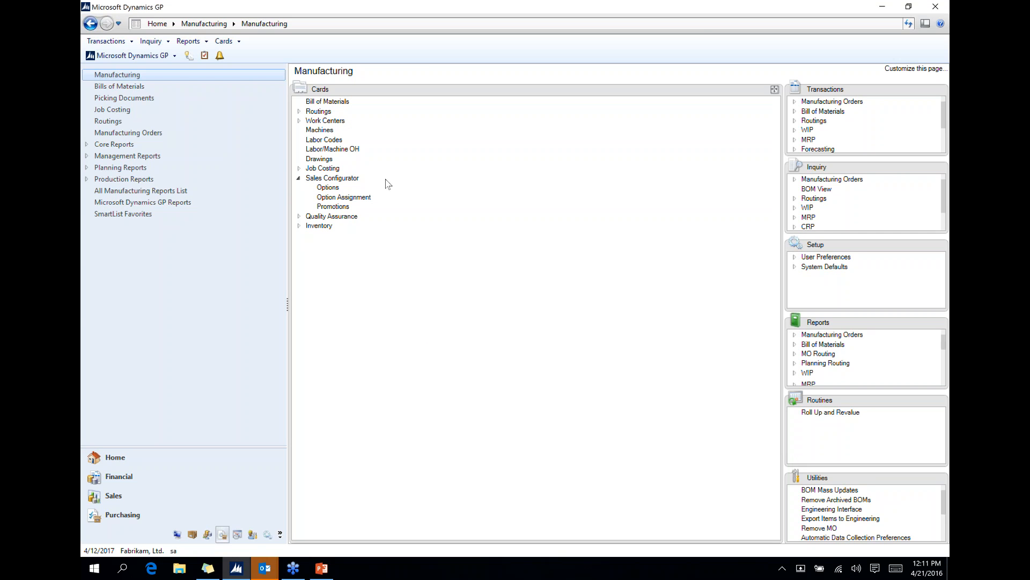
- Review the option categories assigned to item WATCH in the Sales Configurator option assignment, then clear and close the record
click(343, 197)
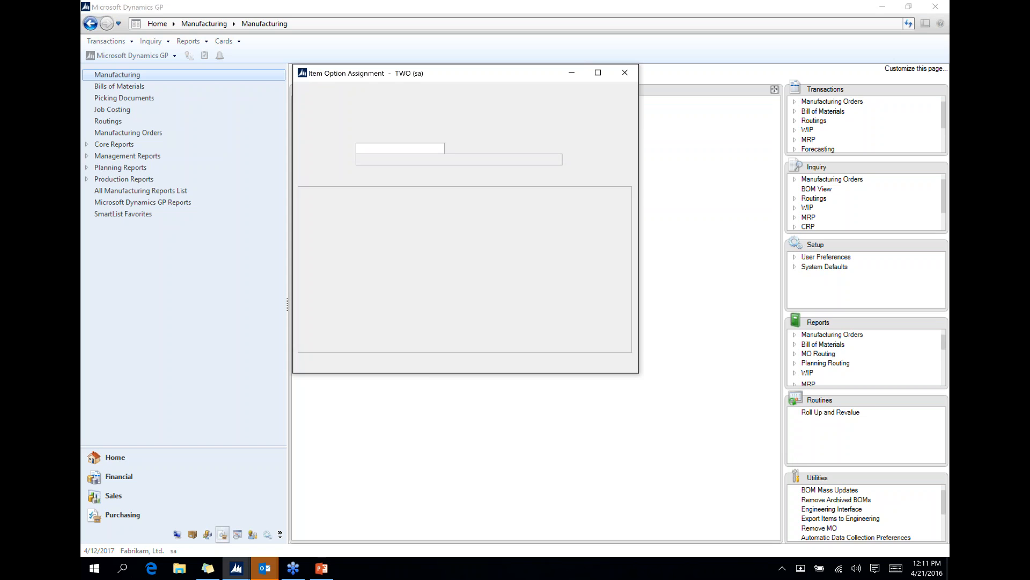
click(450, 149)
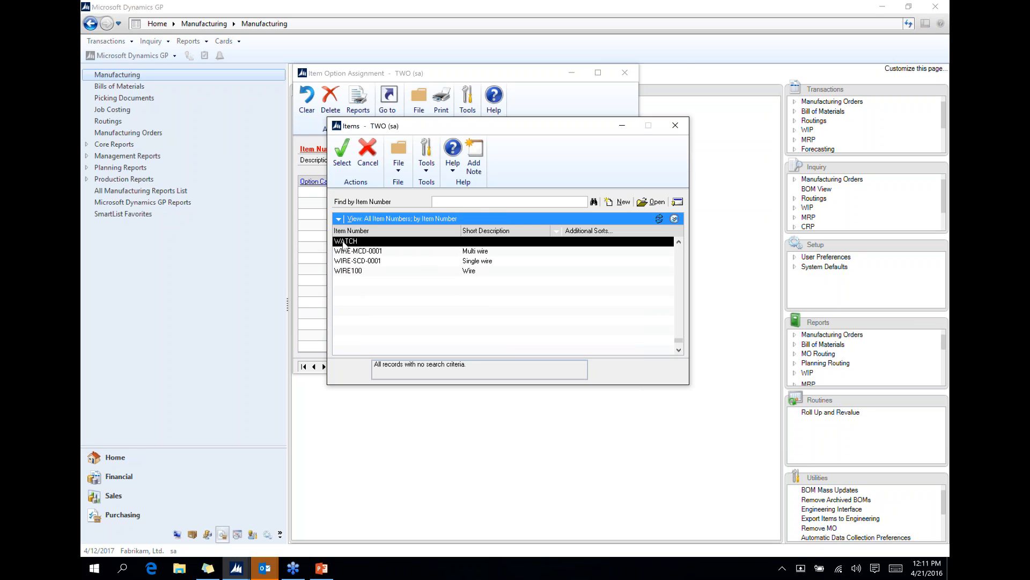
double_click(345, 241)
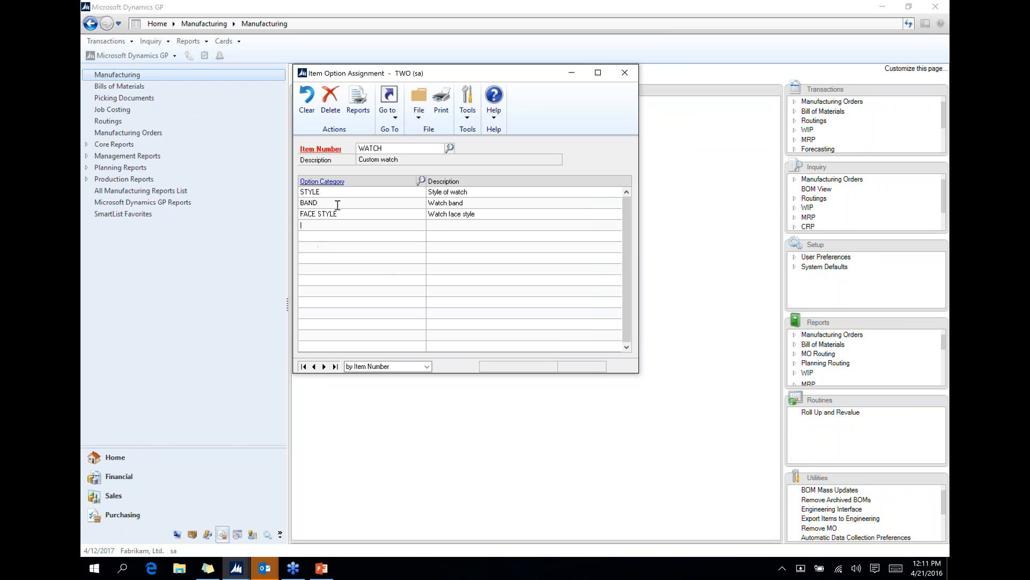
click(324, 203)
click(359, 217)
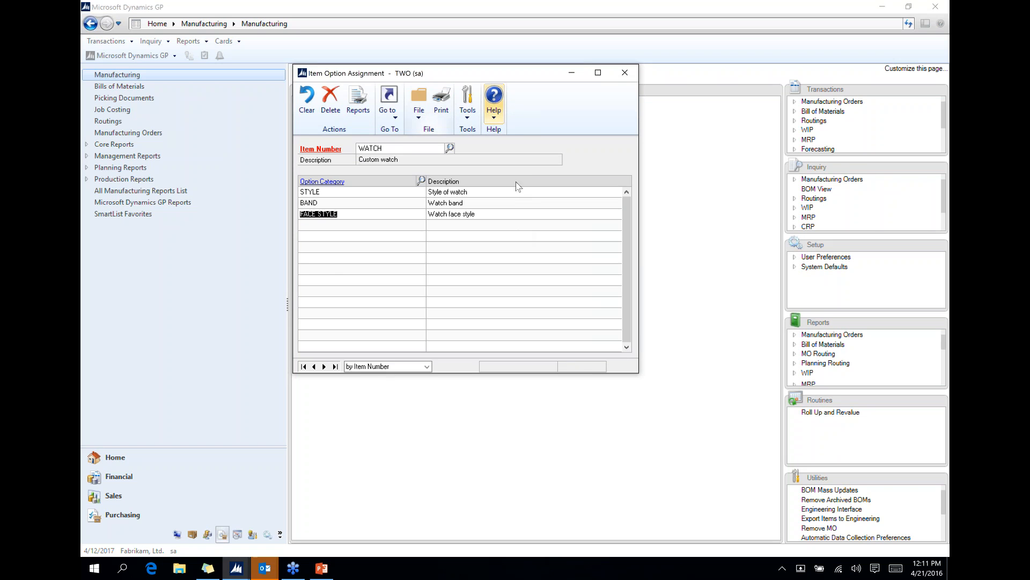
click(307, 105)
click(626, 73)
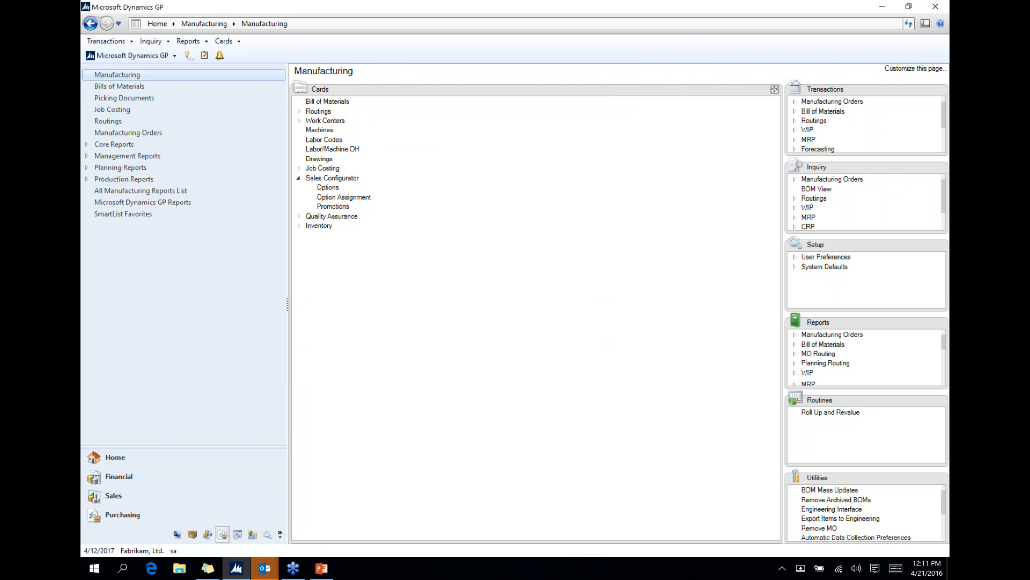
- Review the option promotions for item FACE-ANALOG in the FACE STYLE category, including GETITOUT, and close the promotion record
click(332, 206)
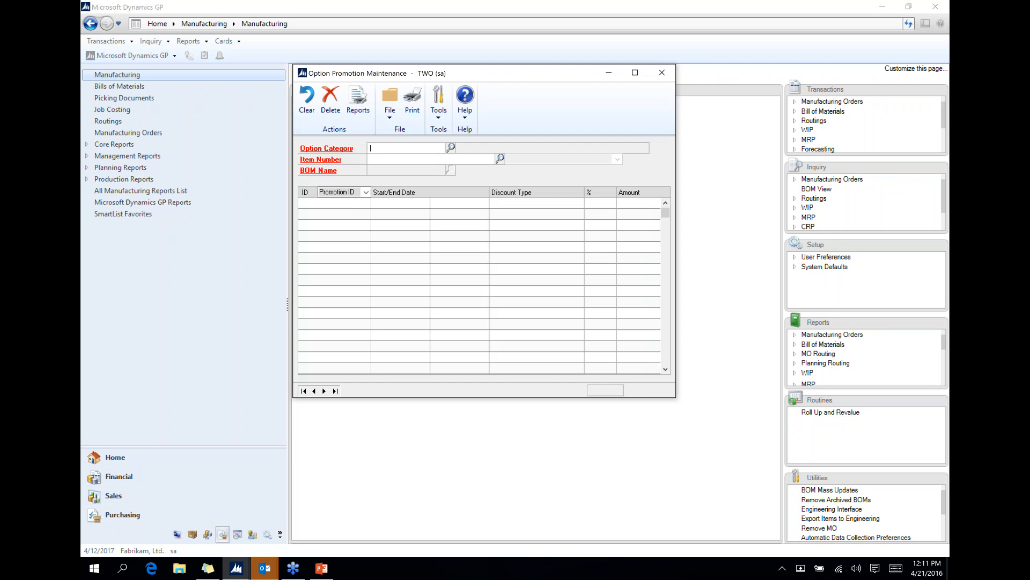
click(451, 148)
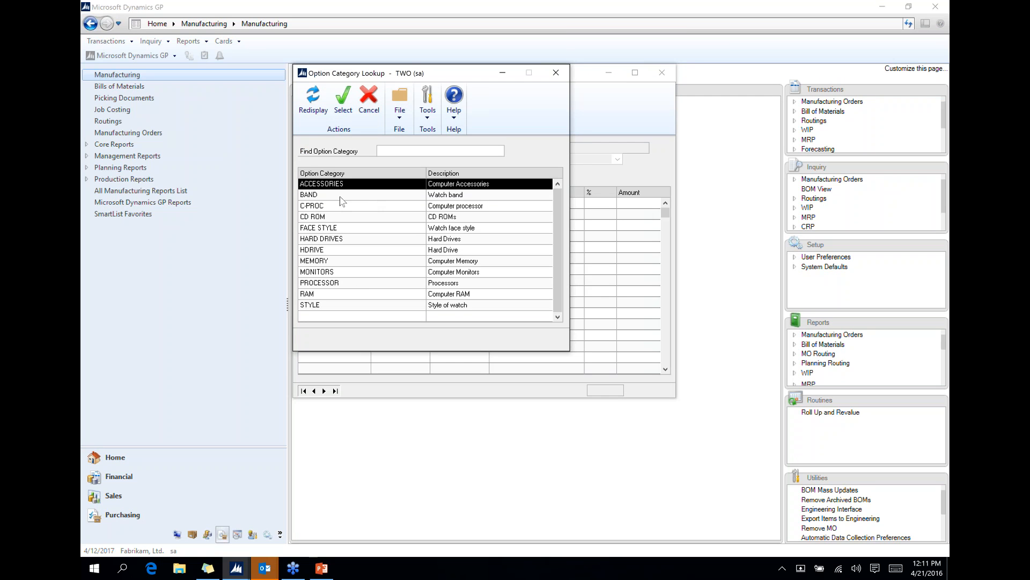
double_click(340, 230)
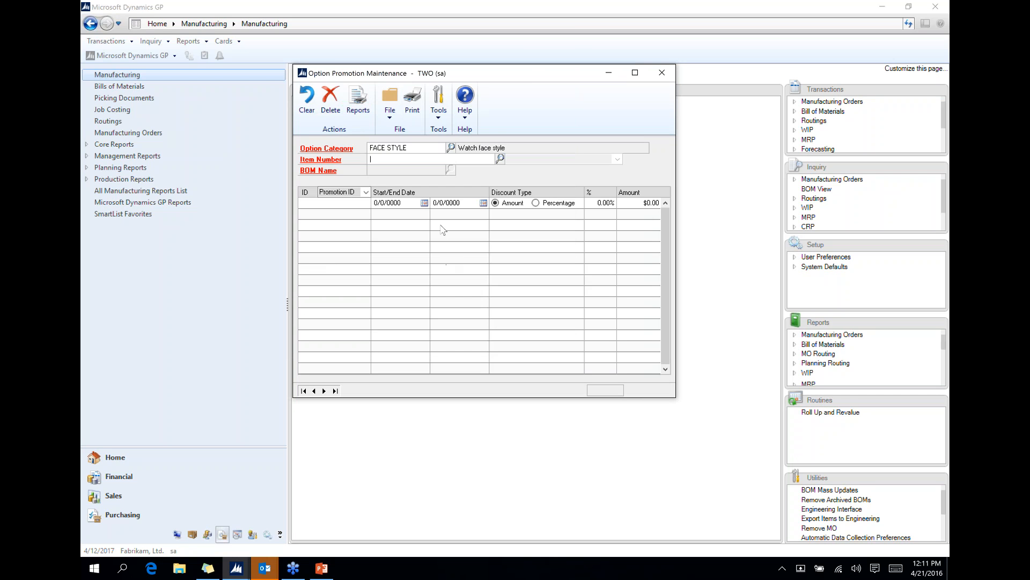
click(501, 160)
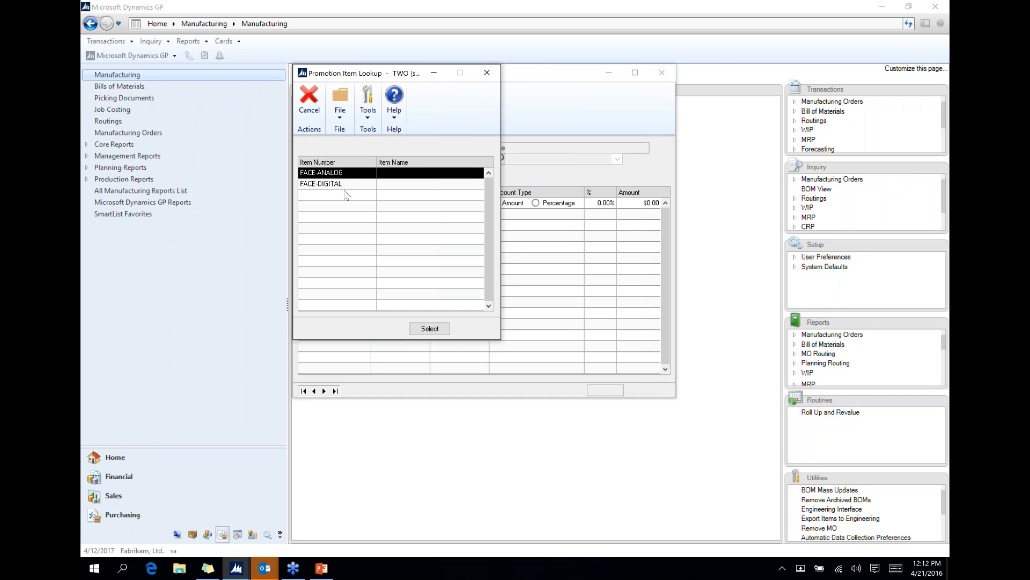
click(430, 328)
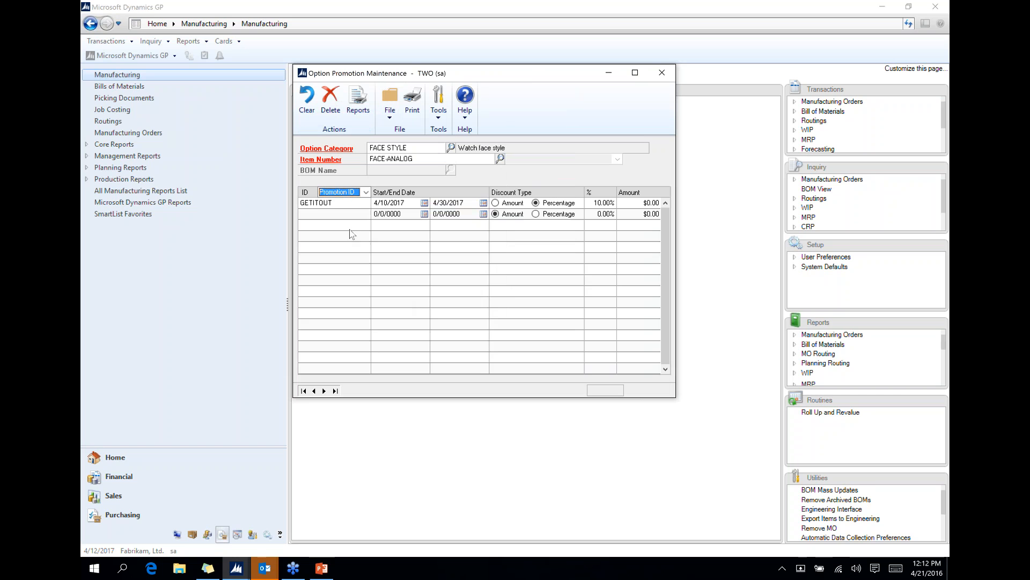
click(336, 205)
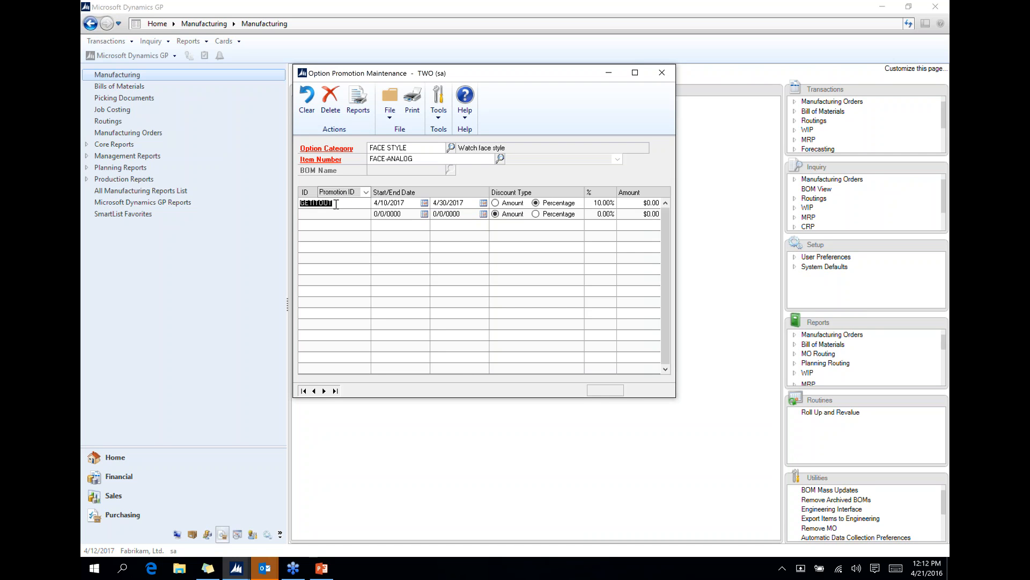
key(Tab)
click(661, 75)
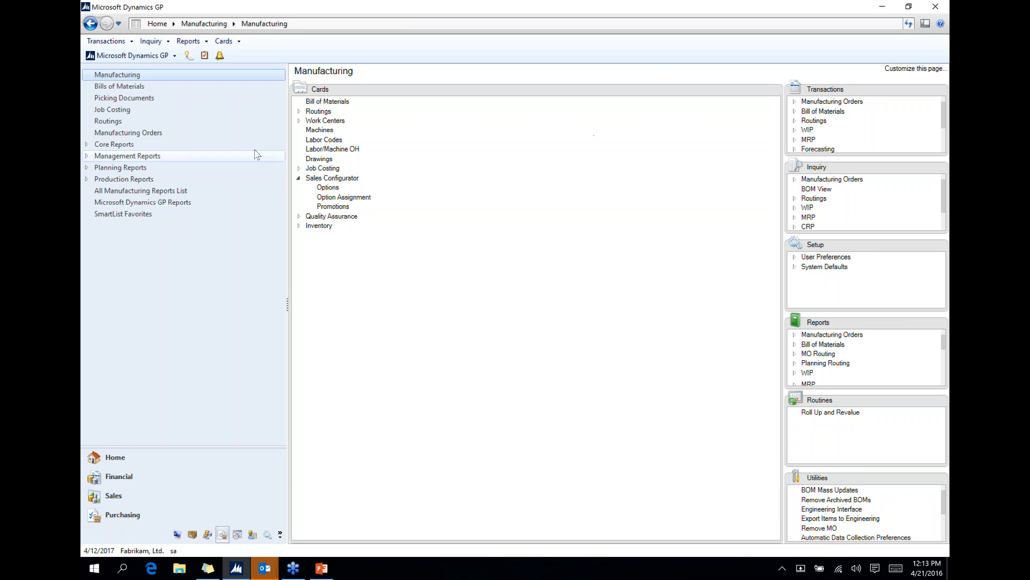
- View the blank bill of materials entry and routing entry forms from the Manufacturing cards, closing each one
click(327, 101)
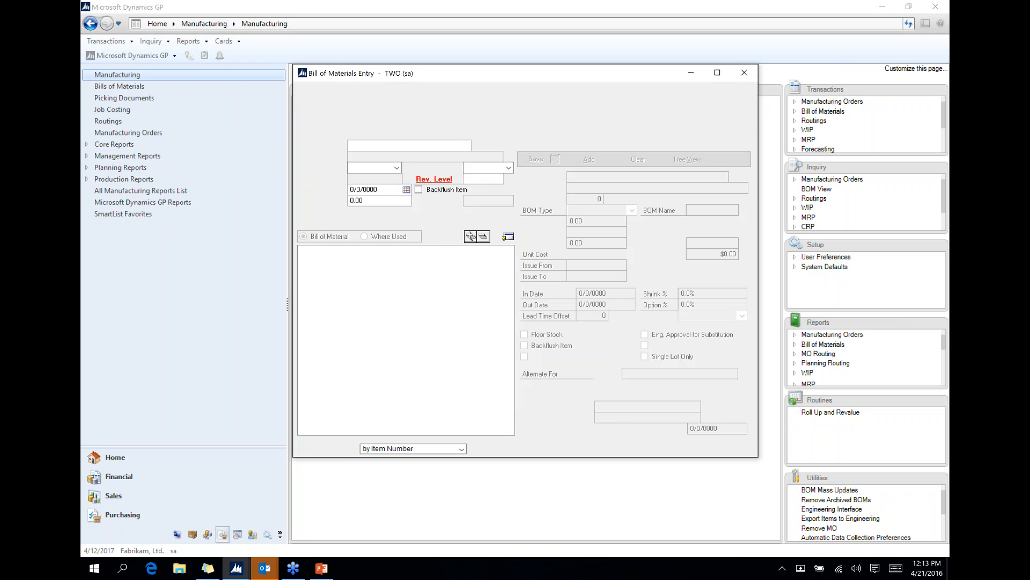
click(745, 73)
click(318, 111)
click(336, 120)
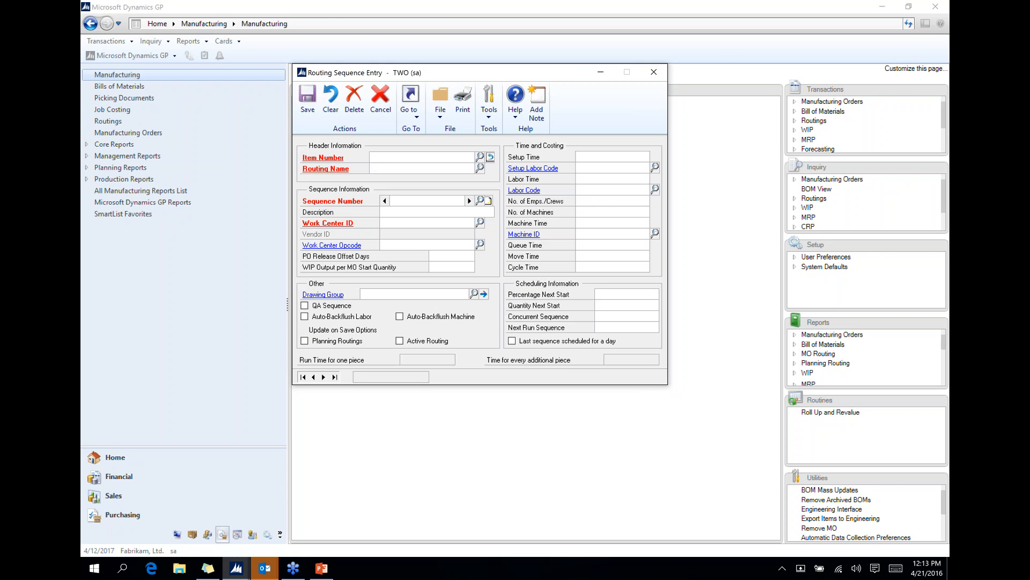
click(654, 72)
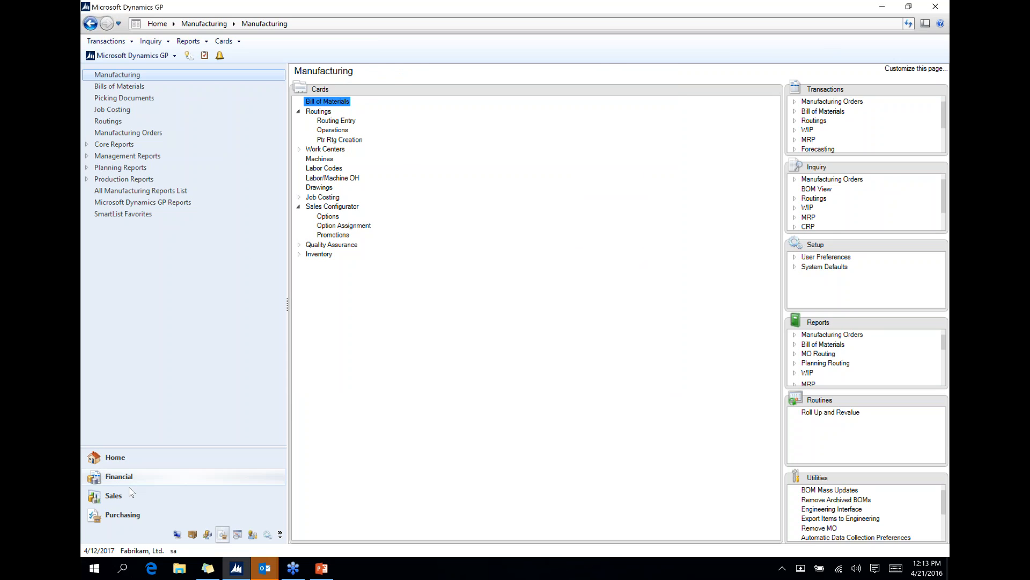
- Start a new Sales Transaction Entry document of type Order with type ID STDORD and the default document number
click(114, 495)
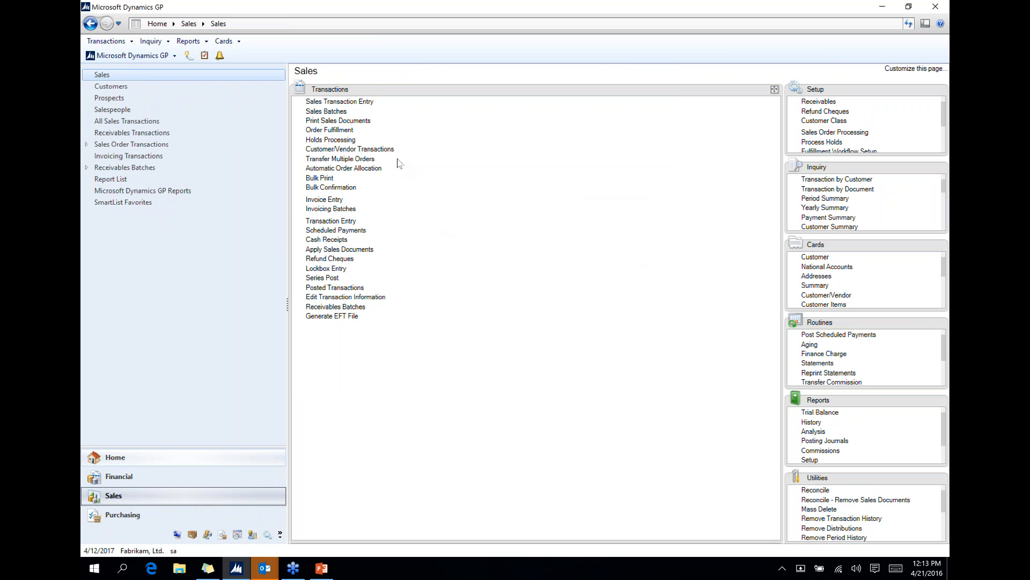
click(357, 102)
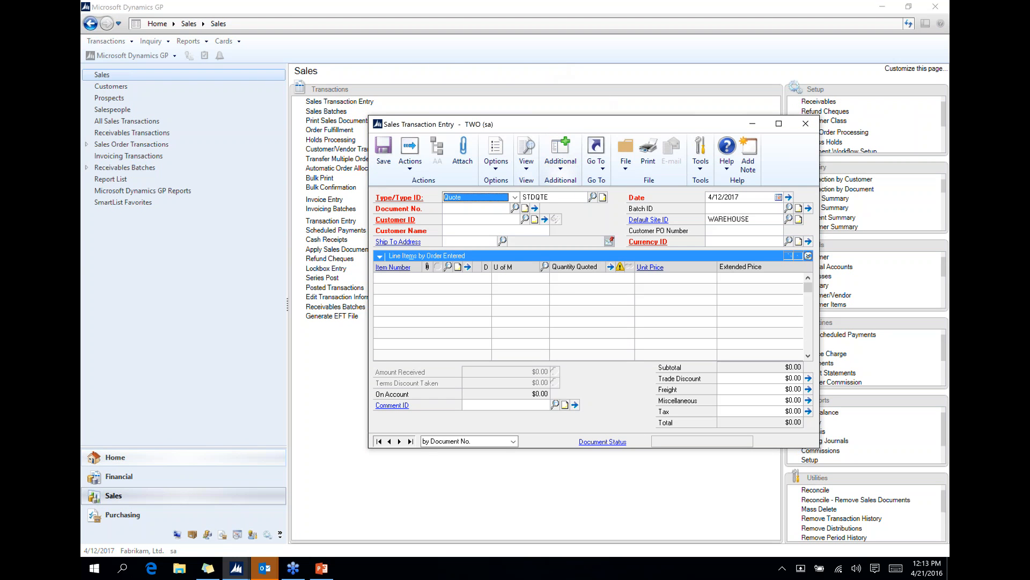
click(483, 197)
click(488, 216)
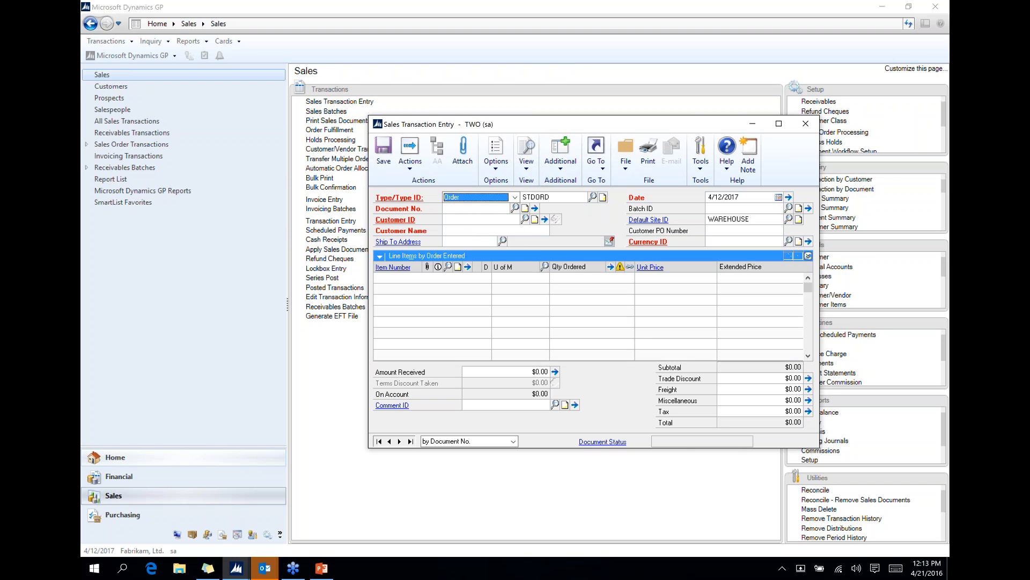
key(Tab)
key(Tab)
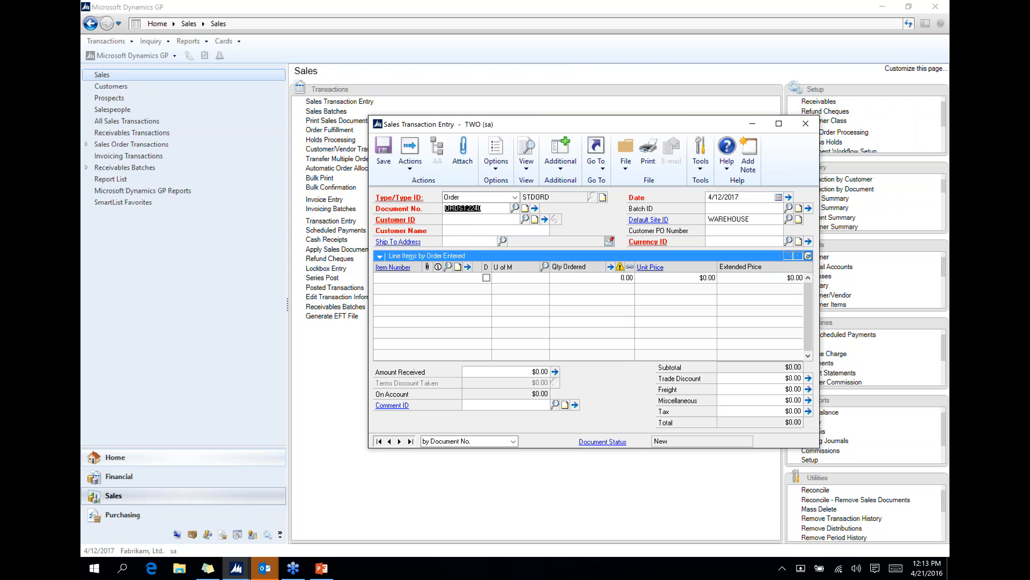
key(Tab)
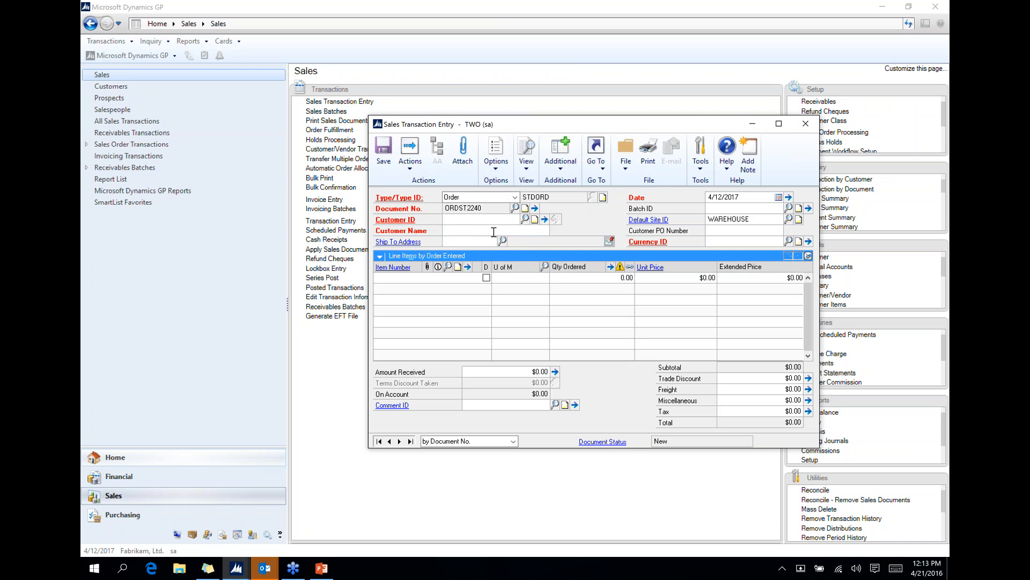
text(AT)
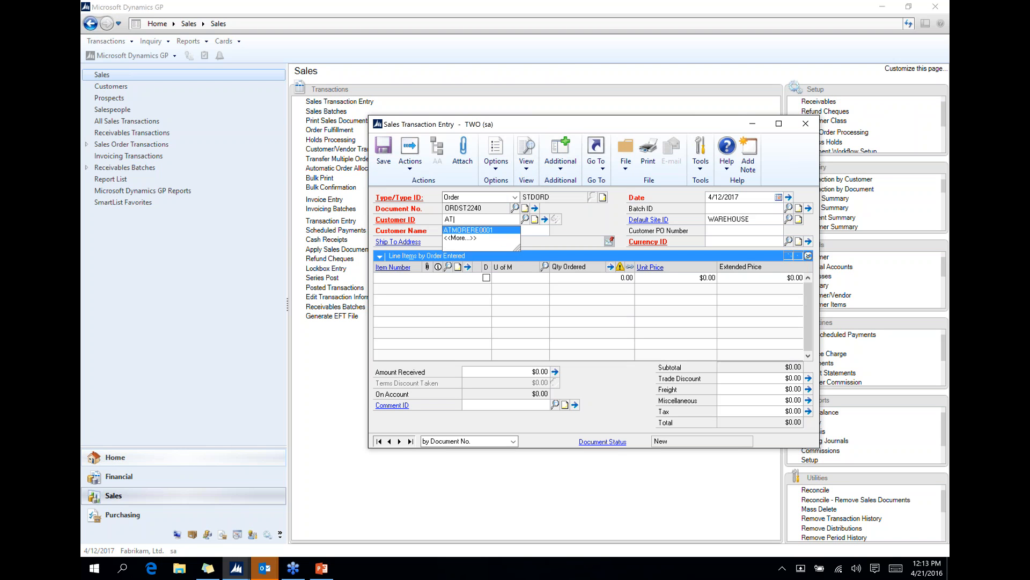
key(Tab)
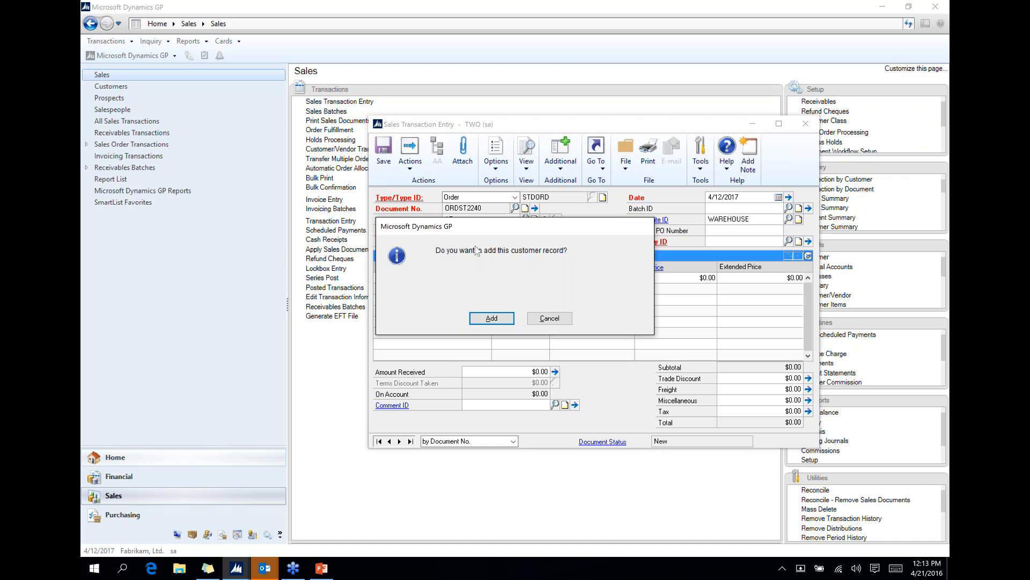
click(547, 319)
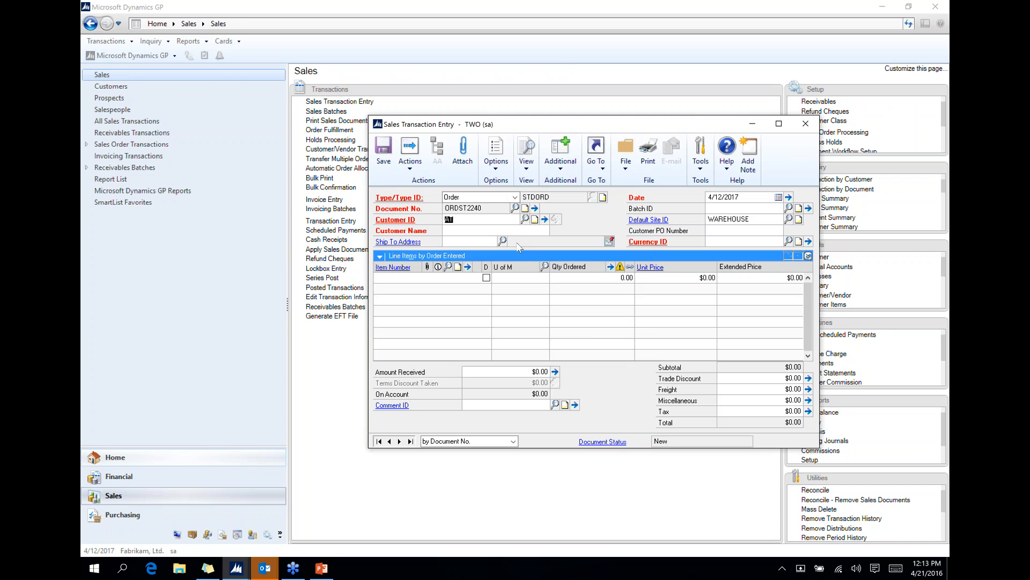
- Assign Atmore Retirement Center as the customer on the new sales order
text(AT)
key(Down)
key(Tab)
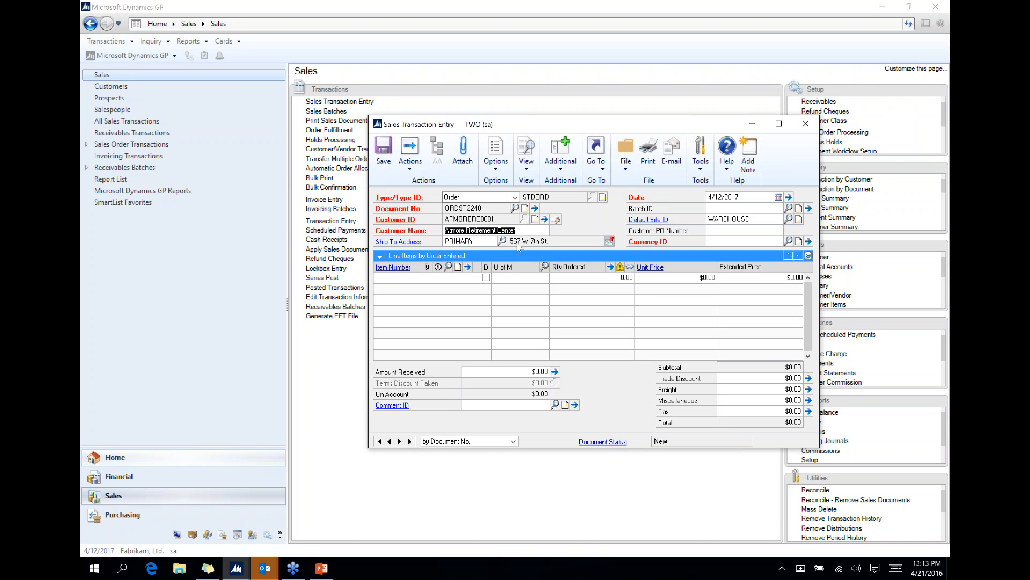
- Assign the sales order to batch ROD and proceed to the first line item
key(Tab)
key(Tab)
key(Tab)
text(ROD)
key(Tab)
key(Tab)
key(Tab)
key(Tab)
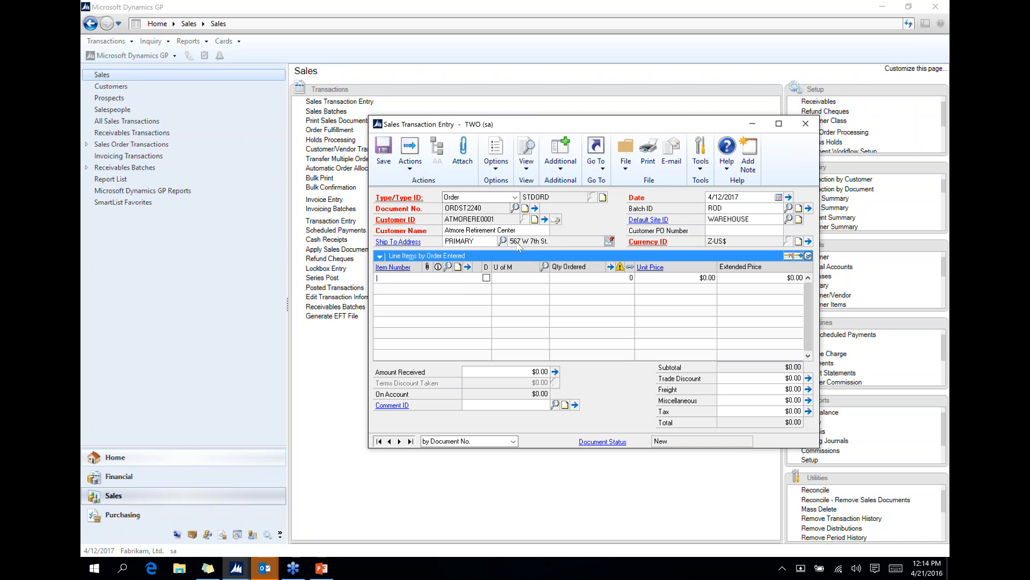
- Add item WATCH to the order's first line with an ordered quantity of 1
text(WAT)
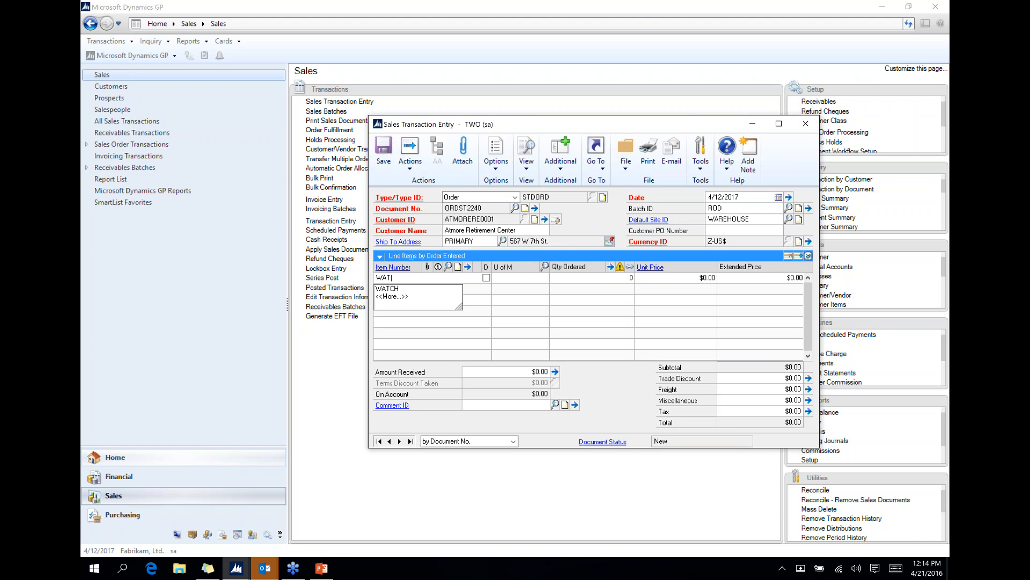
text(CH)
key(Tab)
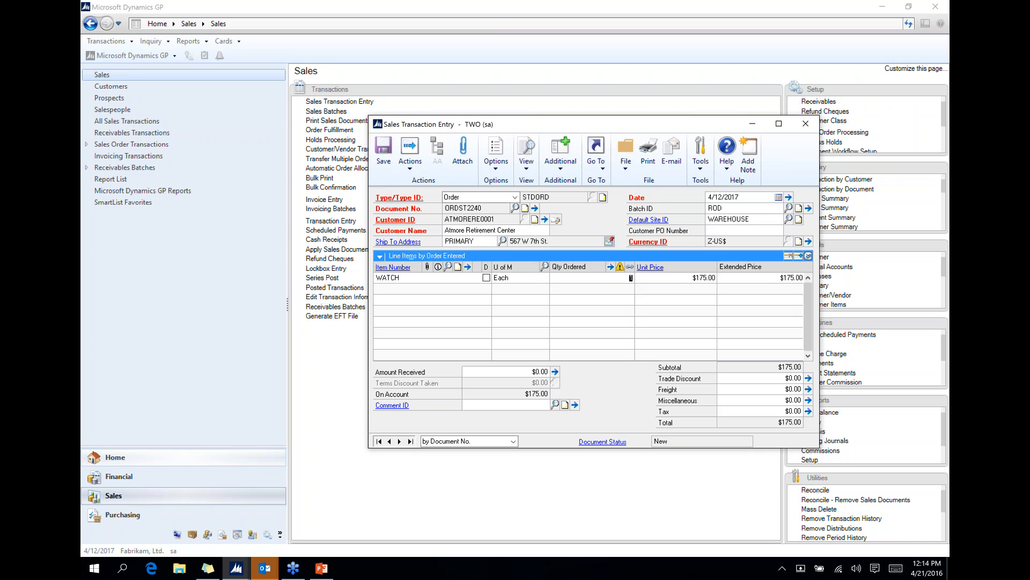
text(1)
key(Tab)
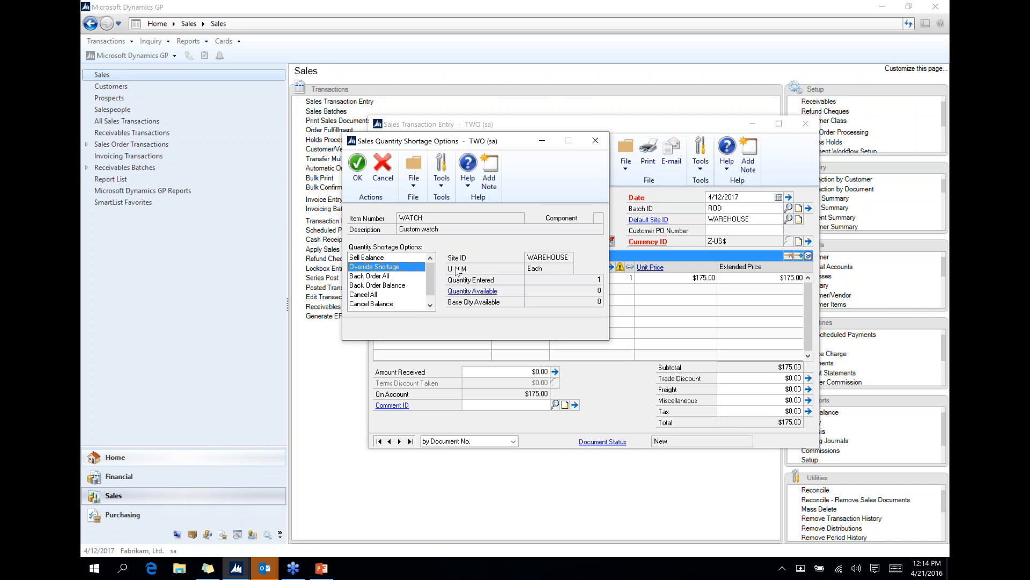
- Resolve the WATCH quantity shortage with Back Order Balance and complete the line
click(388, 287)
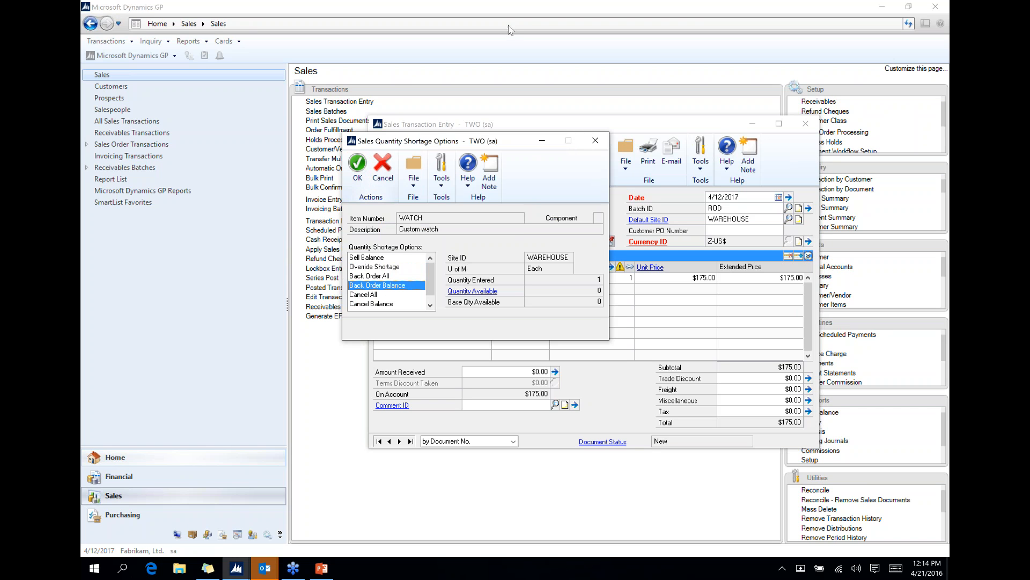
click(358, 177)
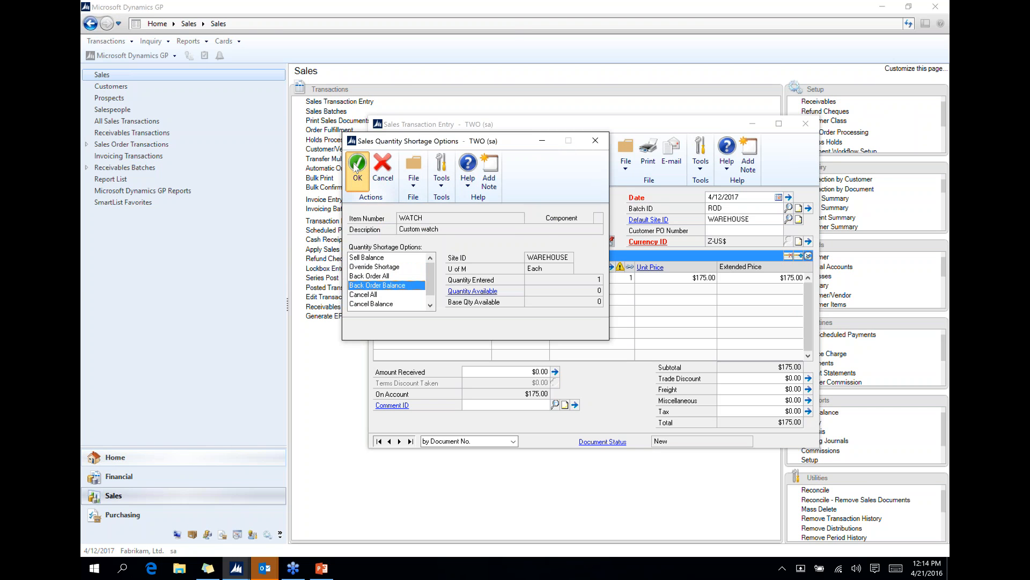
key(Tab)
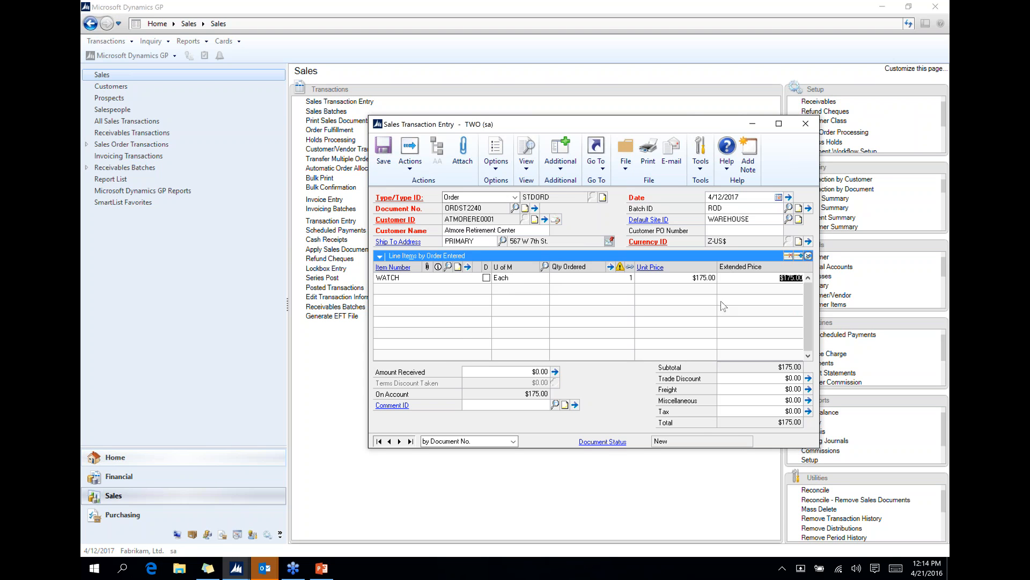
key(Tab)
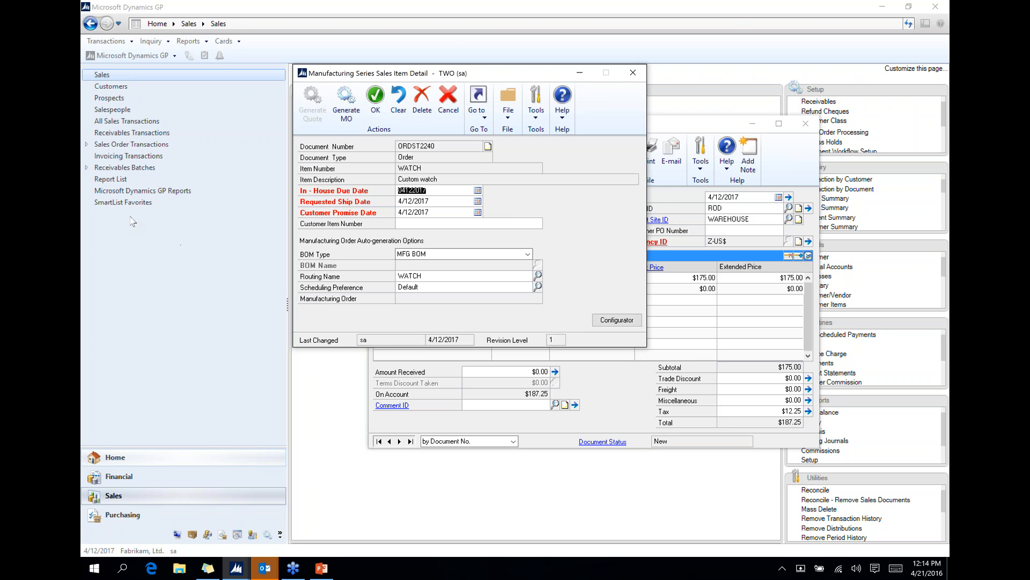
- Set the requested ship date in the WATCH line's manufacturing detail to 4/14/2017 and update the in-house due date to match
click(448, 202)
click(477, 202)
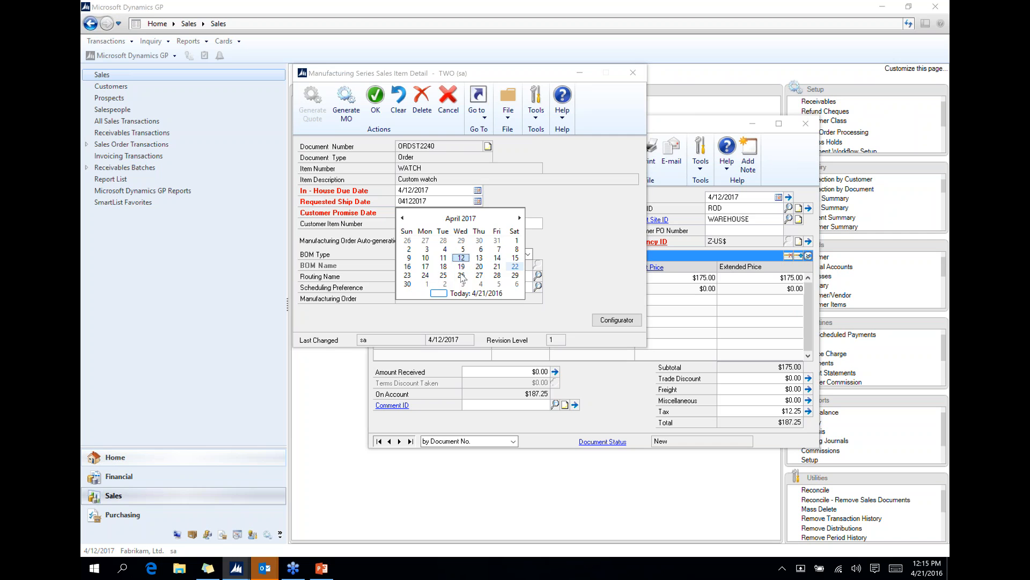
click(497, 258)
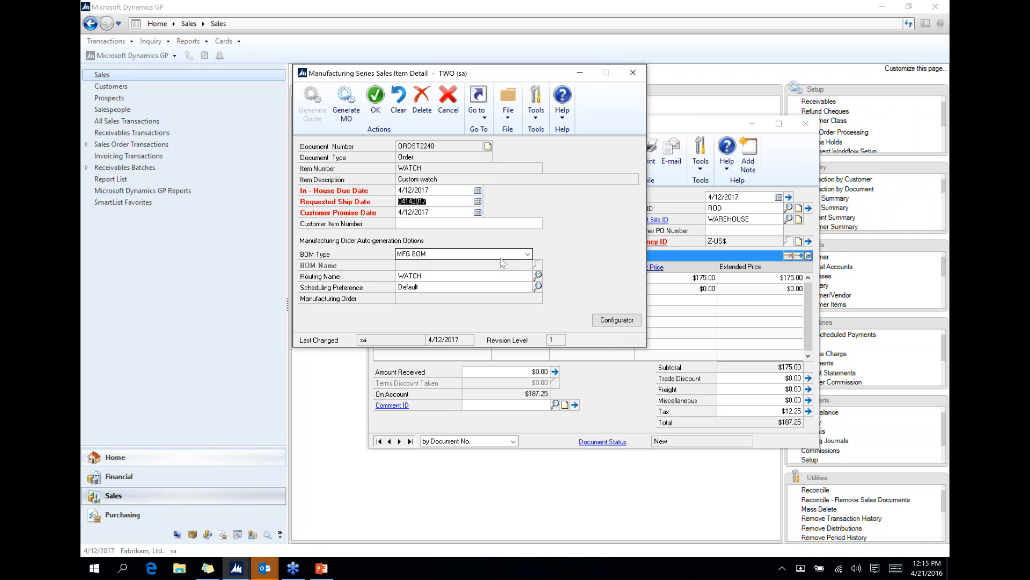
key(Tab)
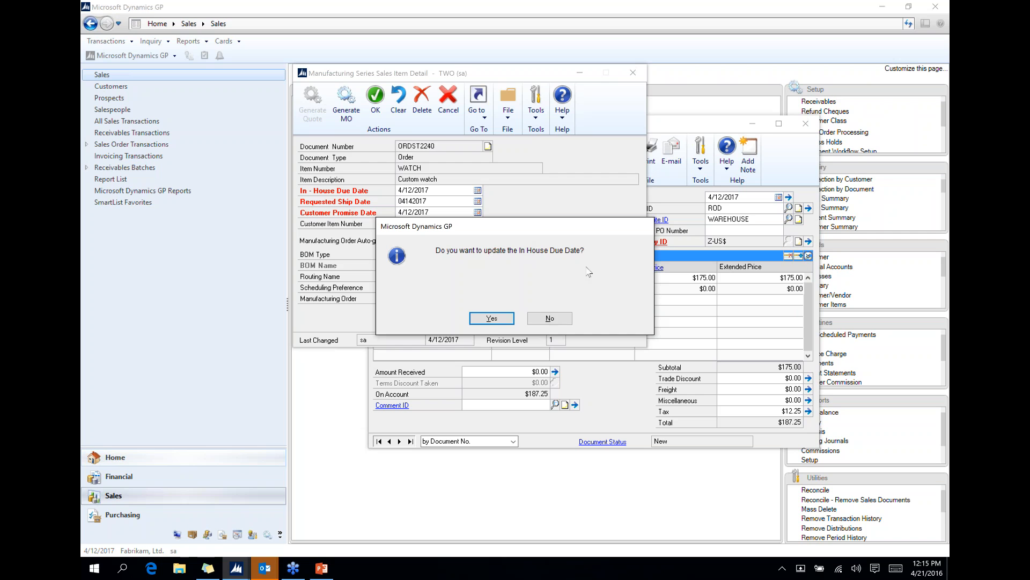
click(494, 320)
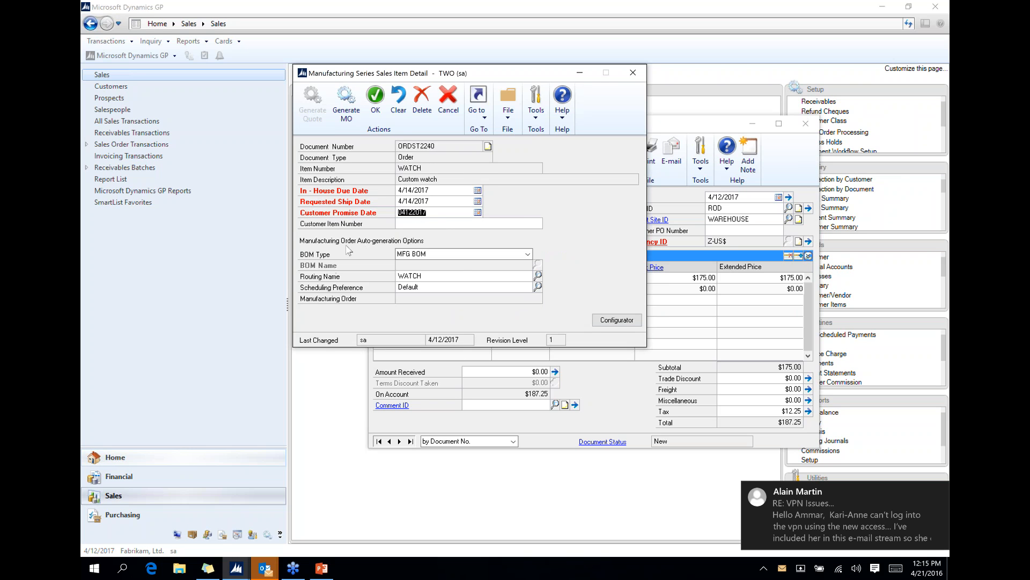
- Set the customer promise date to 4/21/2017 and enter FRANKS WATCH as the customer item number
click(478, 212)
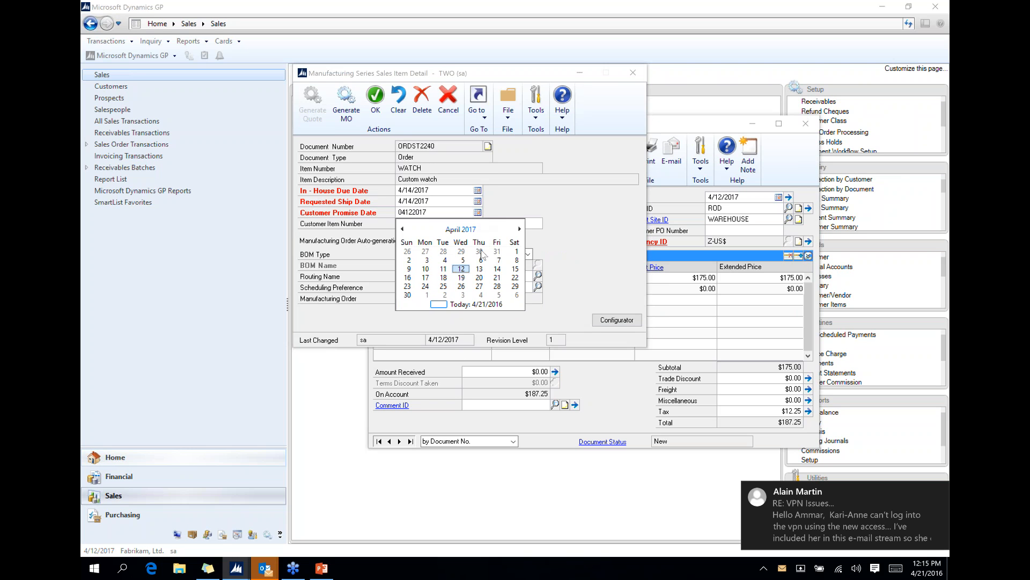
click(495, 278)
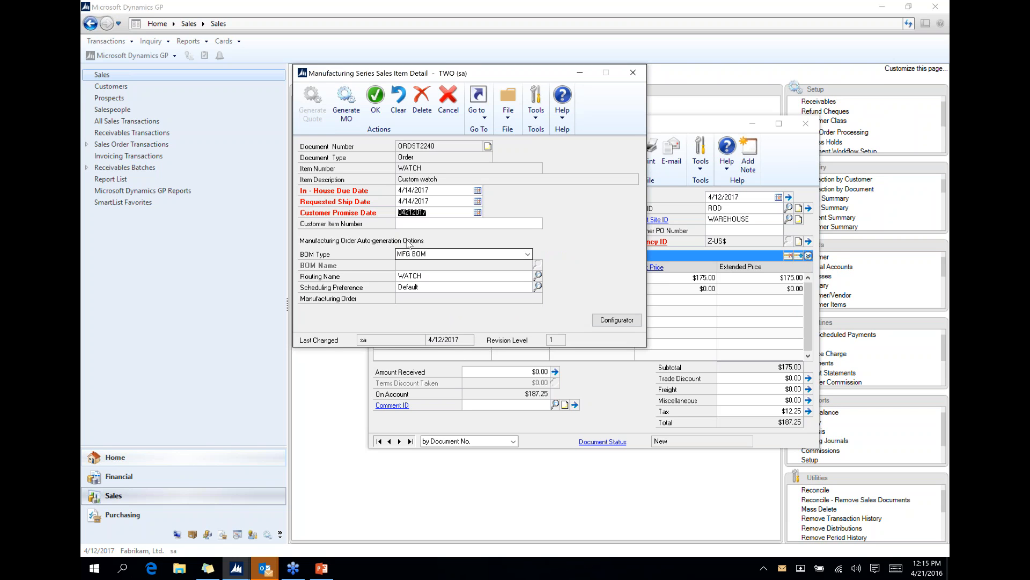
click(424, 223)
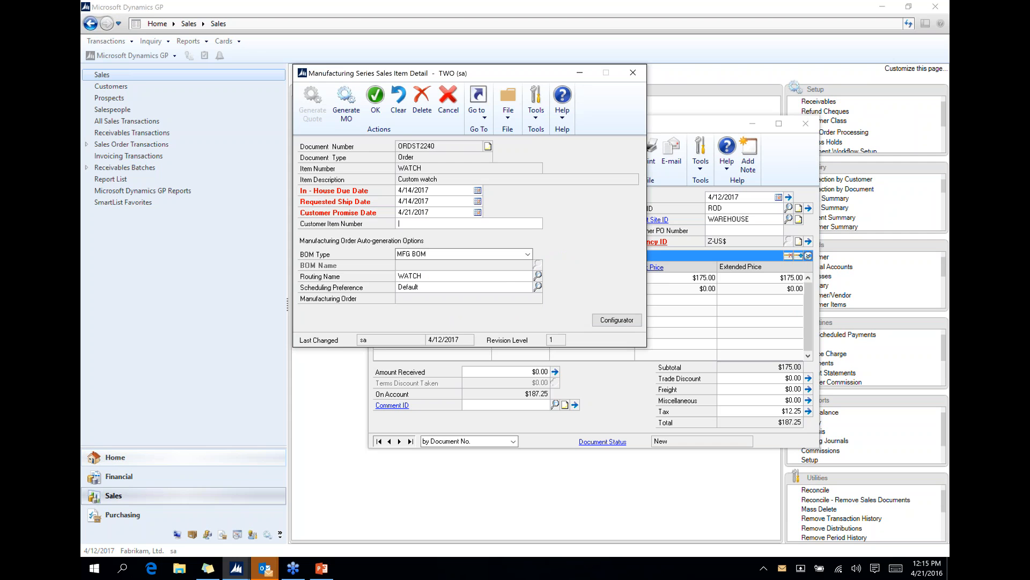
text(FRANKS WATCH)
key(Tab)
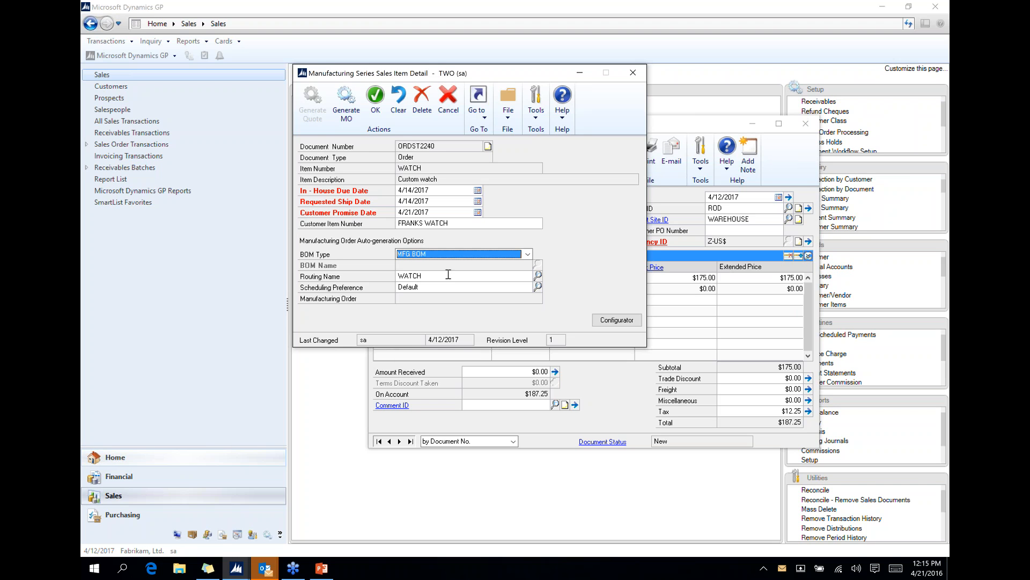
- Create the configured BOM FRANKSWATCH for WATCH in the Sales Configurator and enable all promotions
click(610, 321)
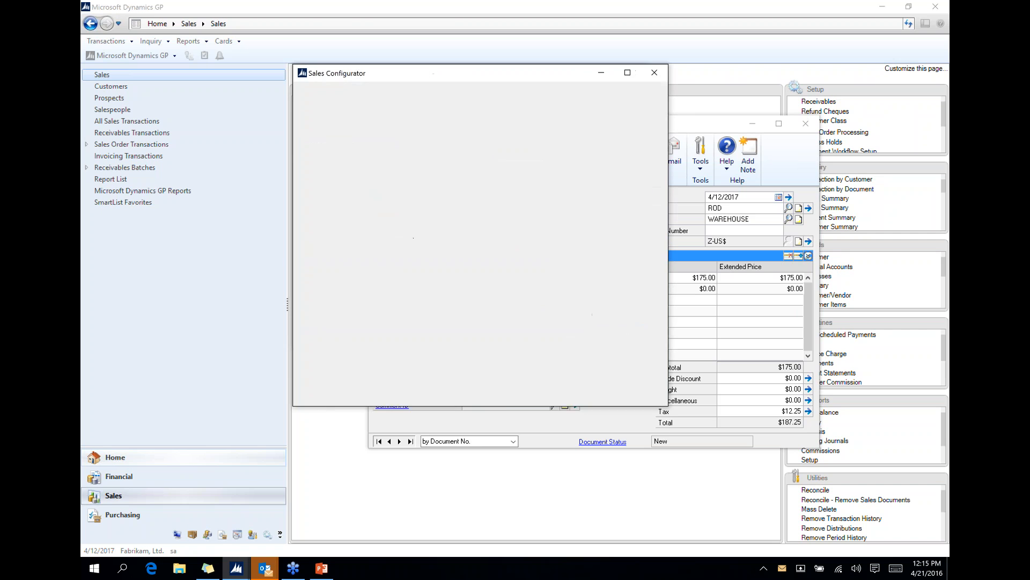
text(FRANK)
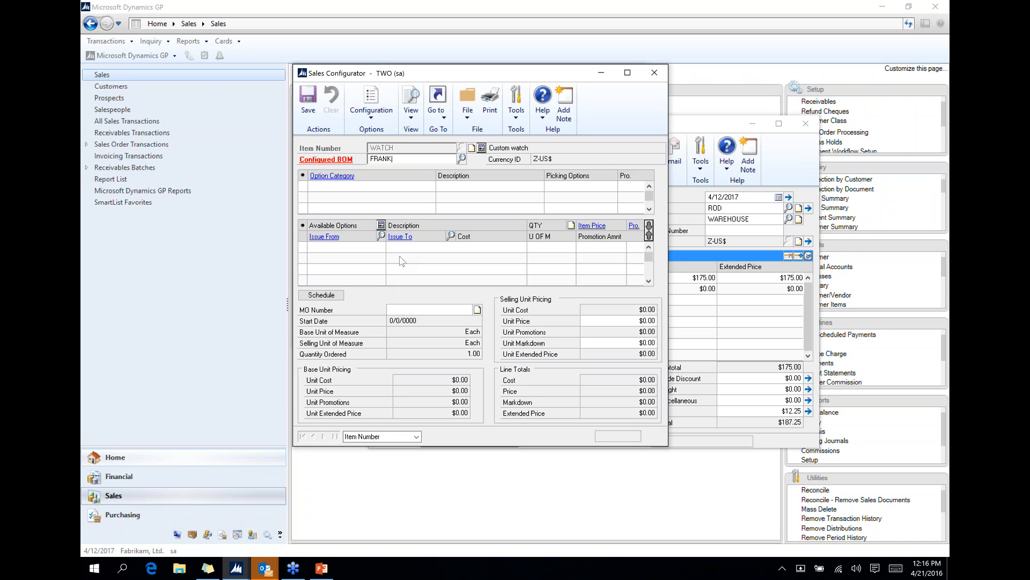
text(SWATCH)
key(Tab)
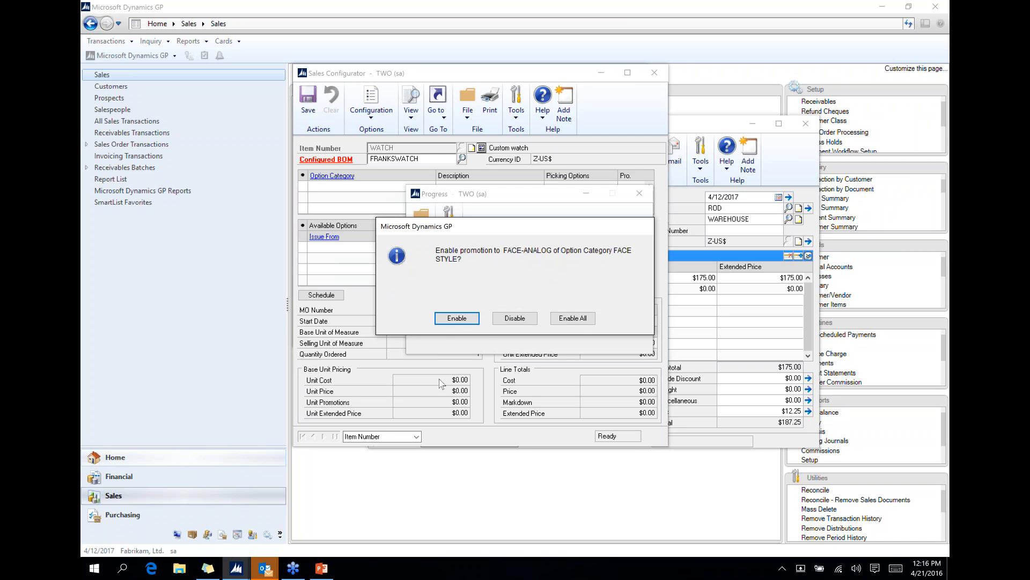
click(573, 318)
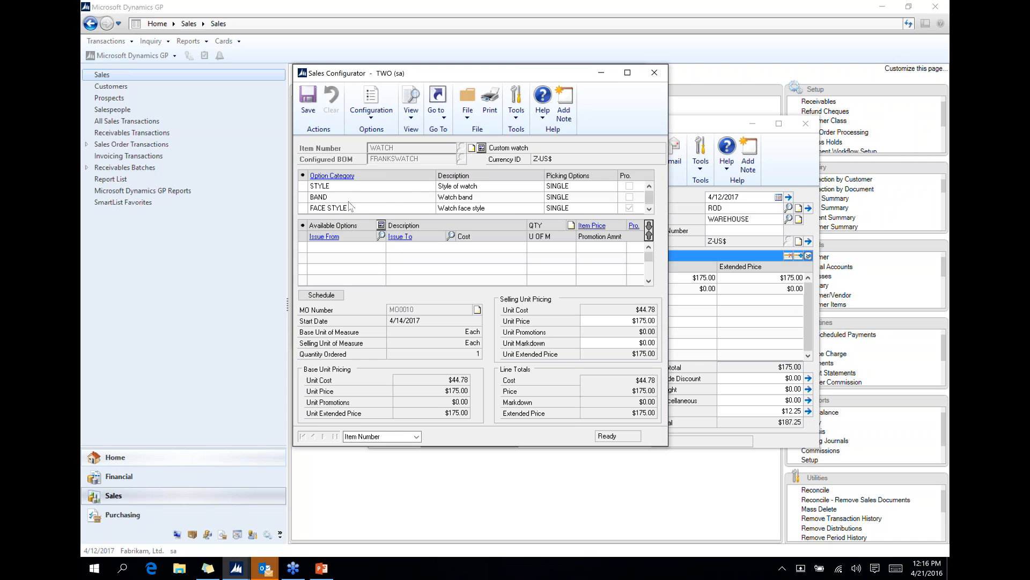
- Try the STYLE-W option in the STYLE category, then switch back to STYLE-M
click(302, 189)
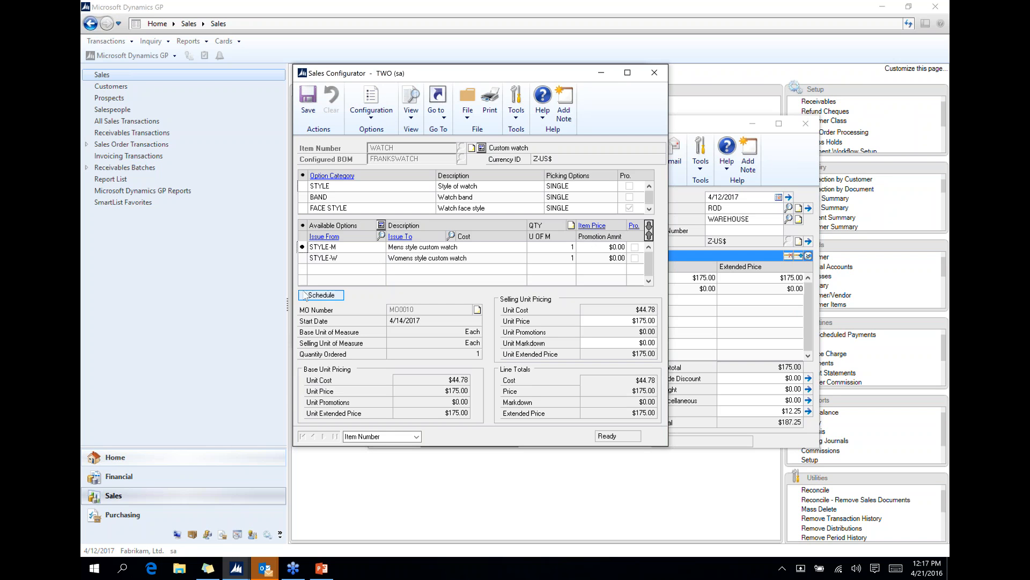
click(302, 259)
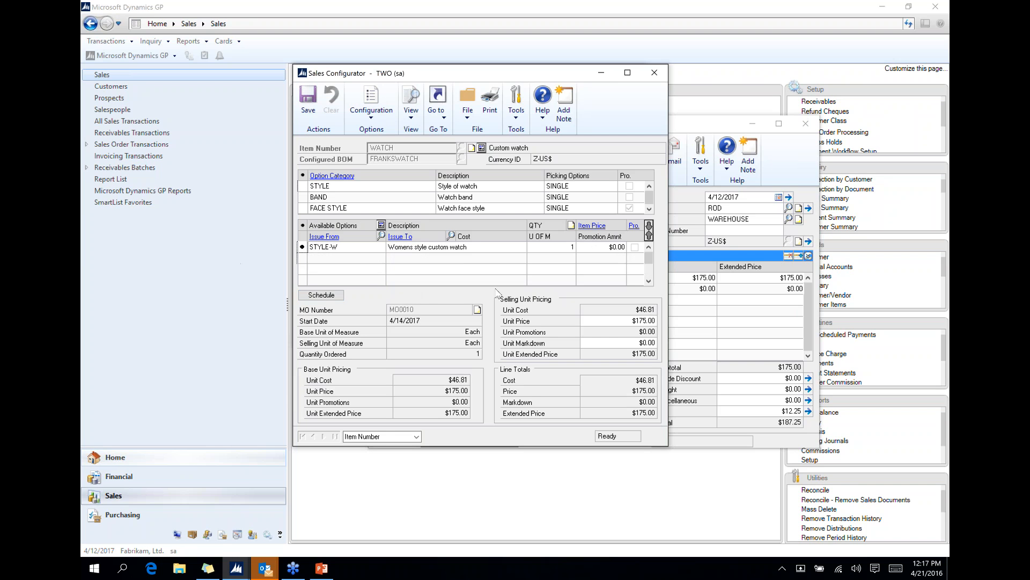
click(648, 246)
click(304, 250)
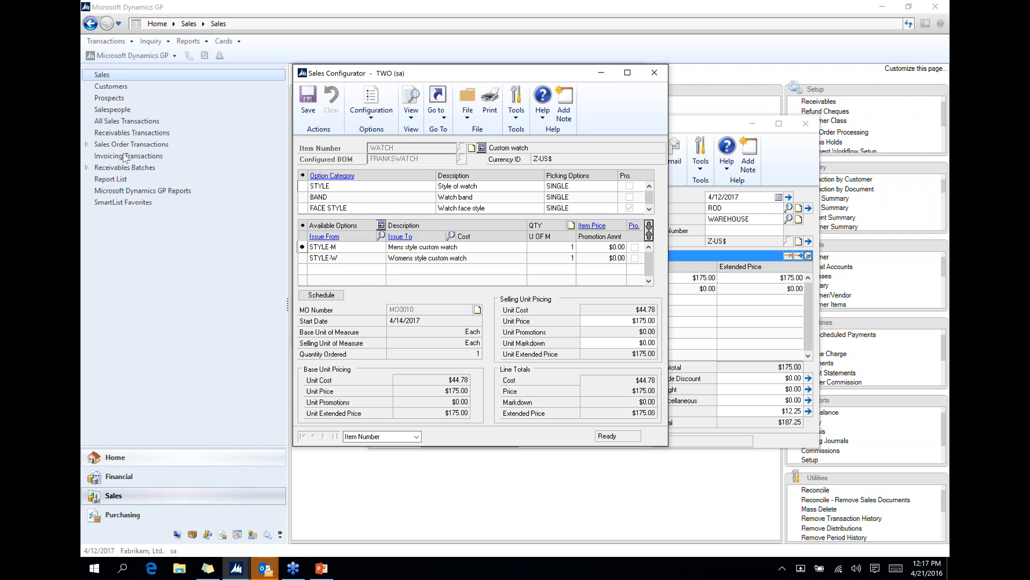
- Choose BAND-LEATHER for the BAND category and save the watch configuration back to the sales order
click(304, 198)
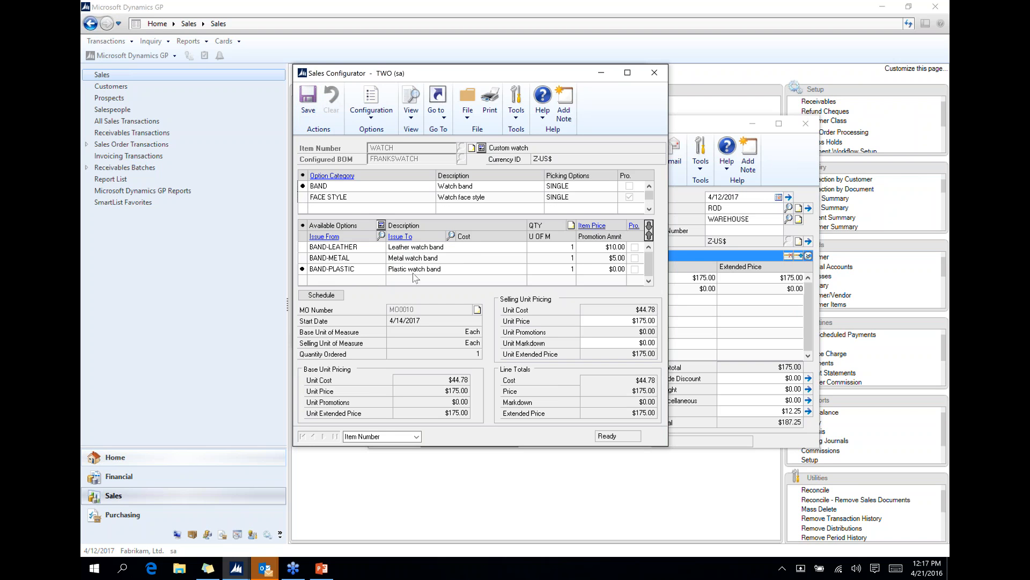
click(301, 248)
click(306, 98)
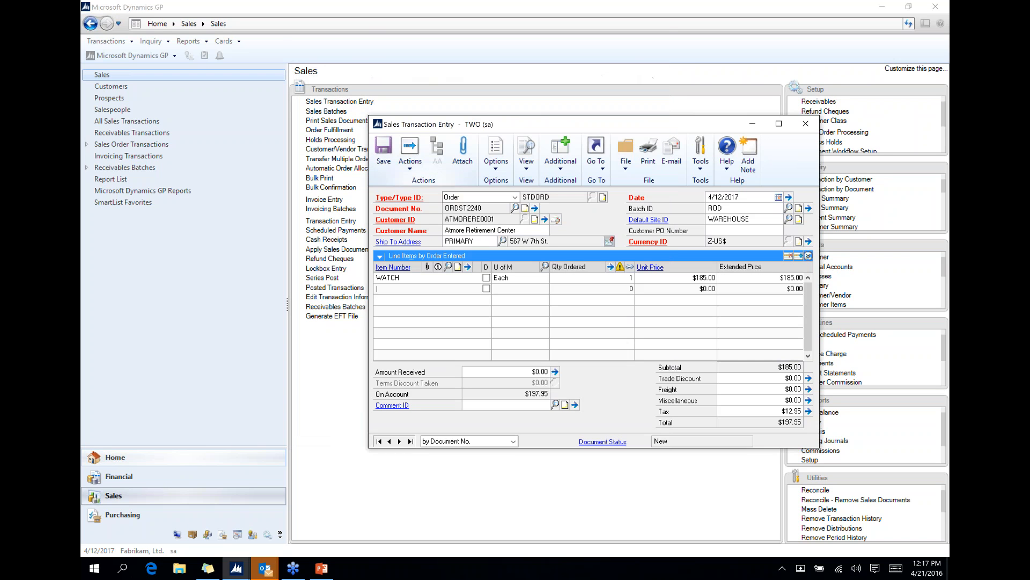
- Reopen the Sales Configurator for the order's WATCH line from its manufacturing item detail and enable all promotions
click(588, 279)
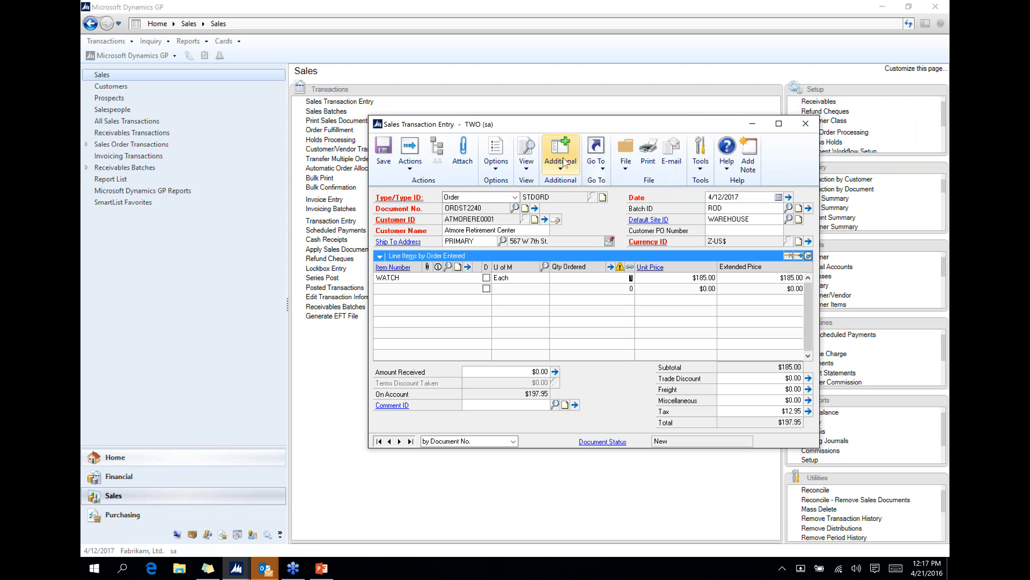
click(602, 152)
click(563, 153)
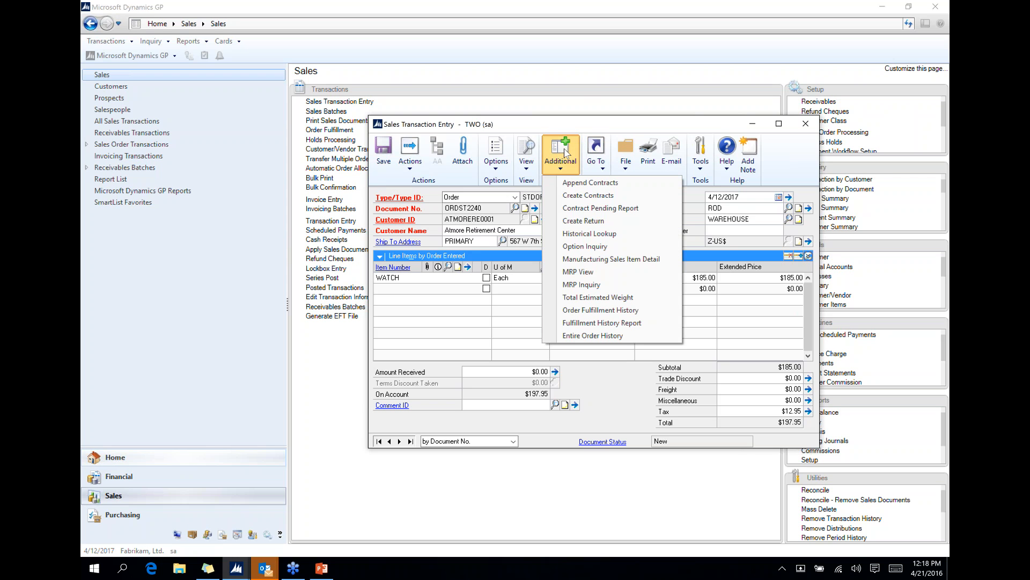
click(643, 263)
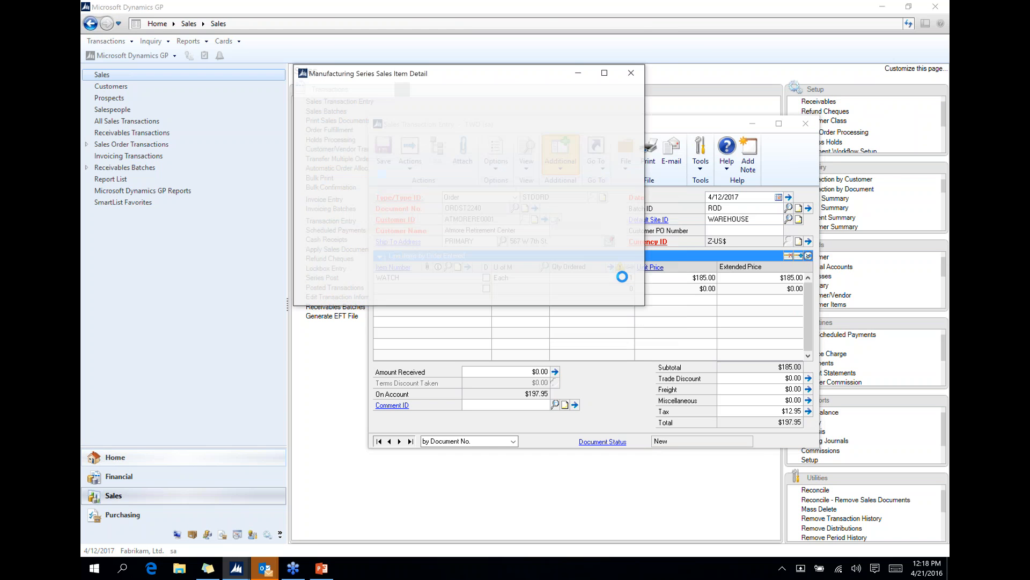
click(609, 321)
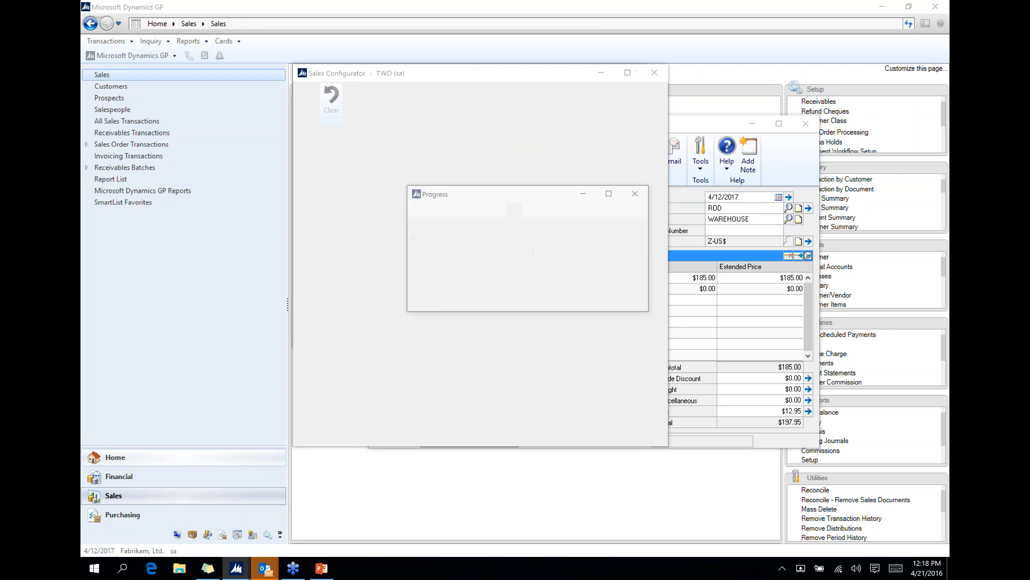
click(573, 320)
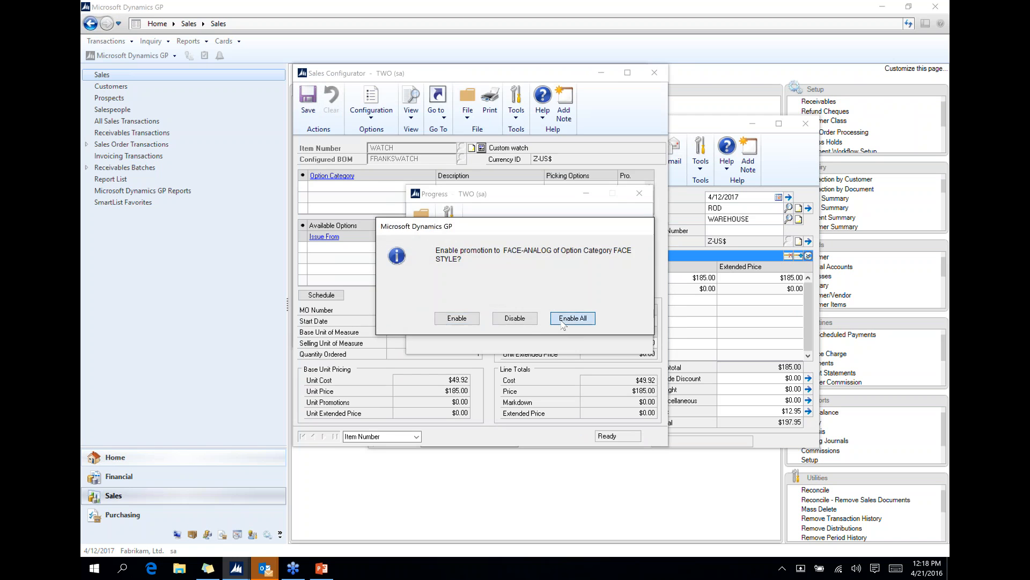
- Display the FACE STYLE category, check its option promotion, and choose the FACE-ANALOG option for the watch
click(312, 208)
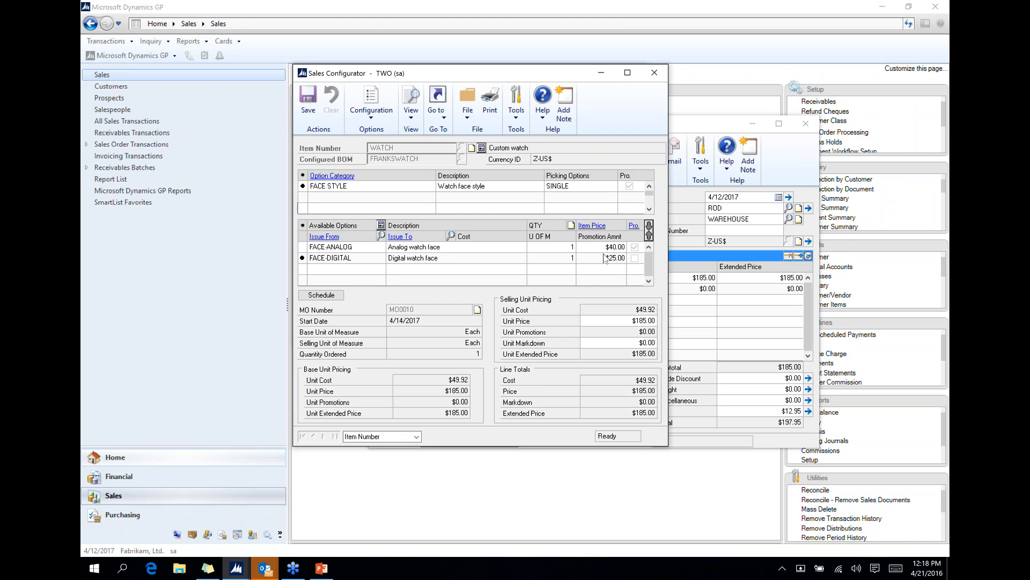
click(634, 226)
click(535, 313)
click(662, 68)
click(303, 246)
- Review the promotion defined for the FACE-ANALOG option and close the promotion maintenance window
click(634, 226)
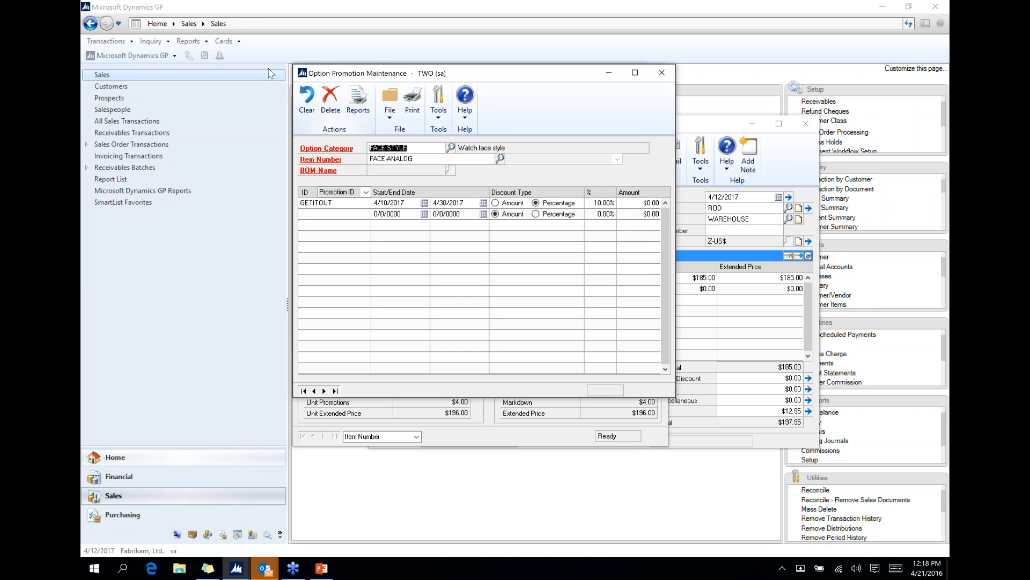
click(307, 101)
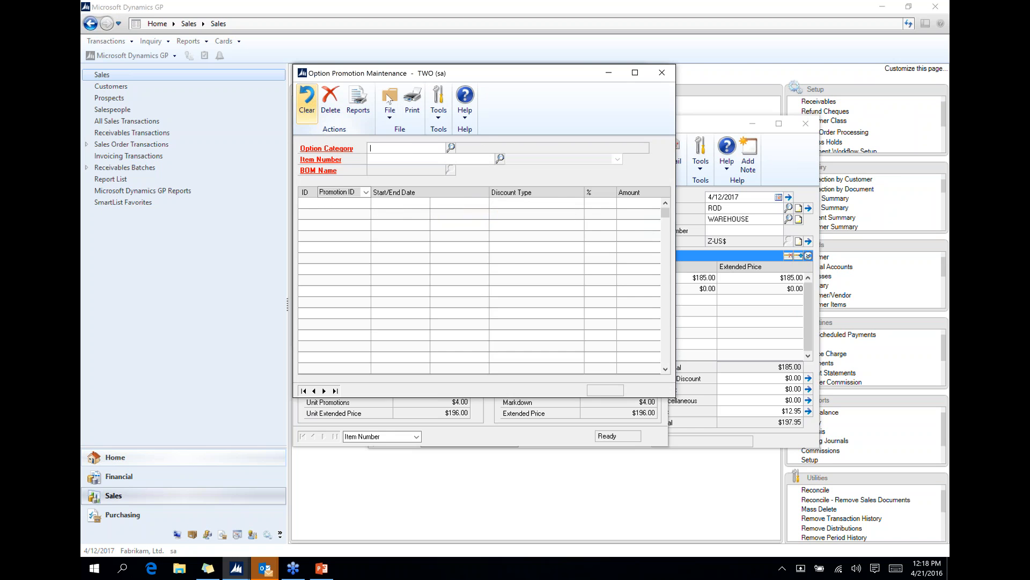
click(661, 73)
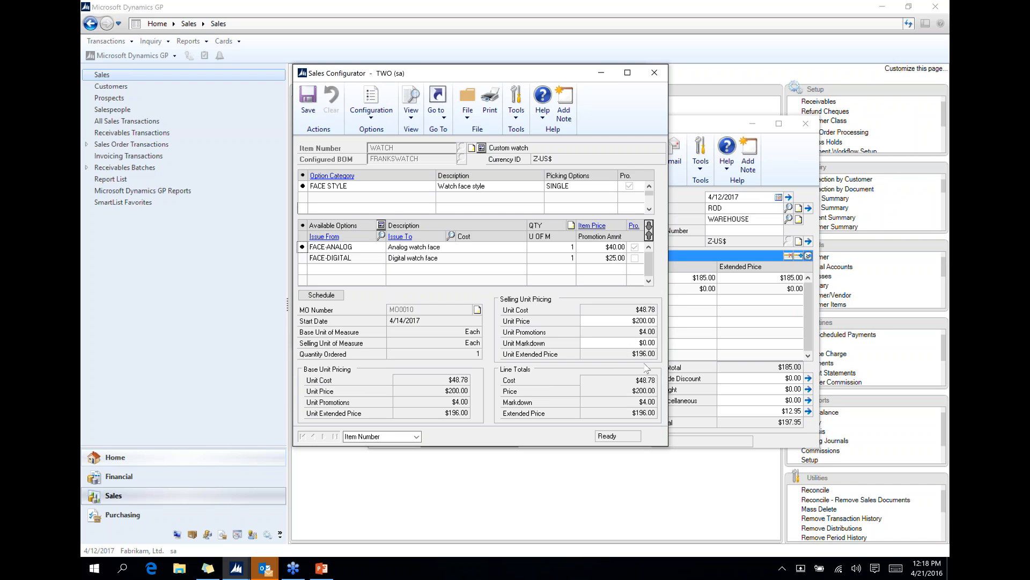
- Set the watch's unit markdown to $20.00 and save the configuration back to the sales order
click(618, 344)
text(0.02)
key(Tab)
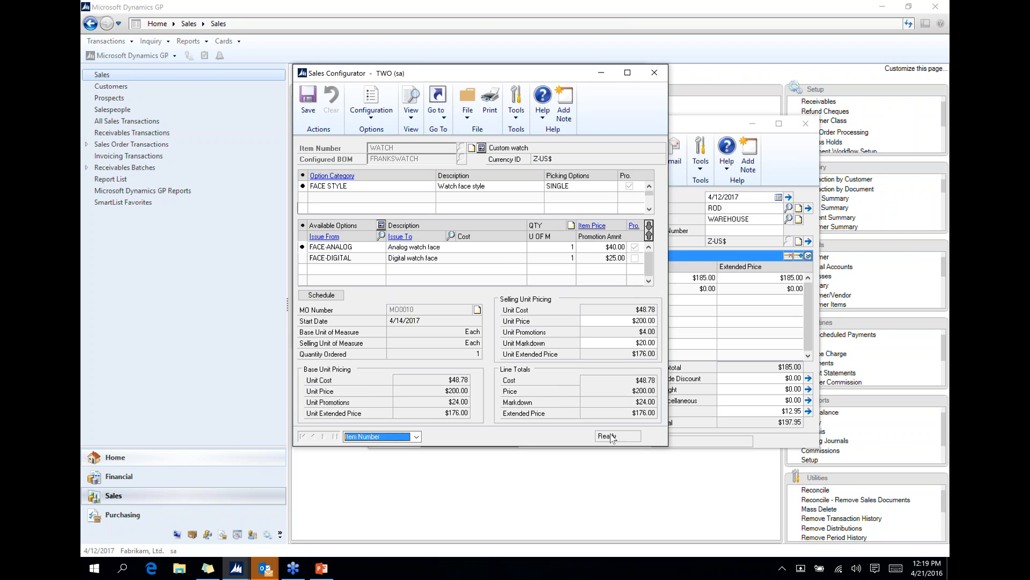
click(307, 102)
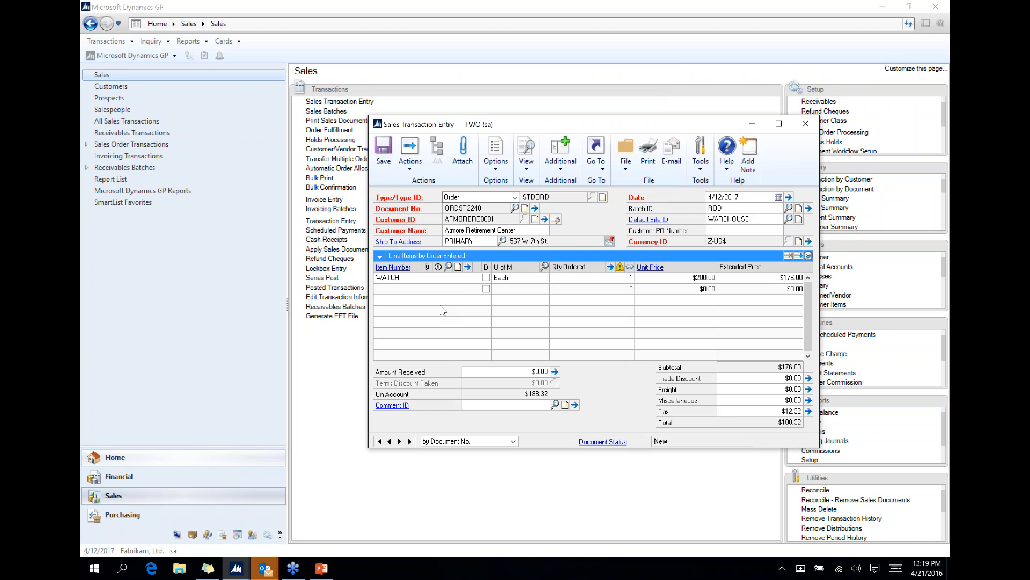
- Add item 100XLG to the sales order as a second line with a quantity of 1
text(100)
key(Down)
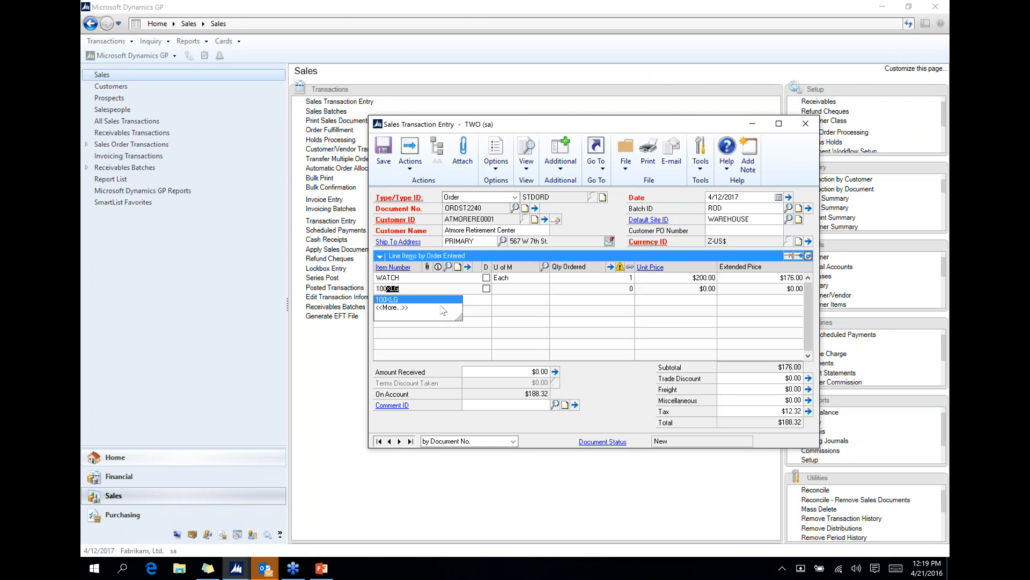
key(Tab)
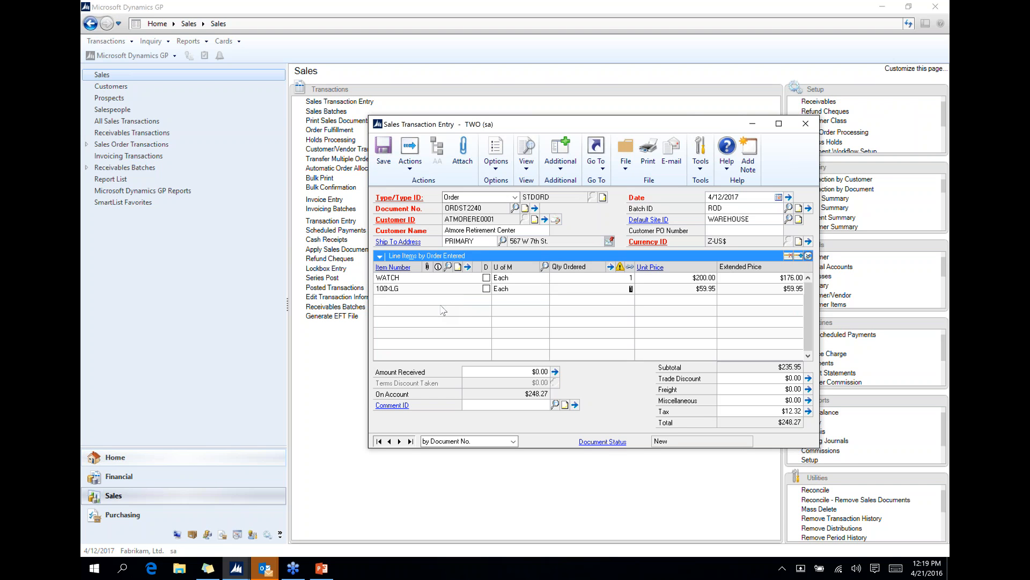
key(Tab)
key(Tab)
key(Tab)
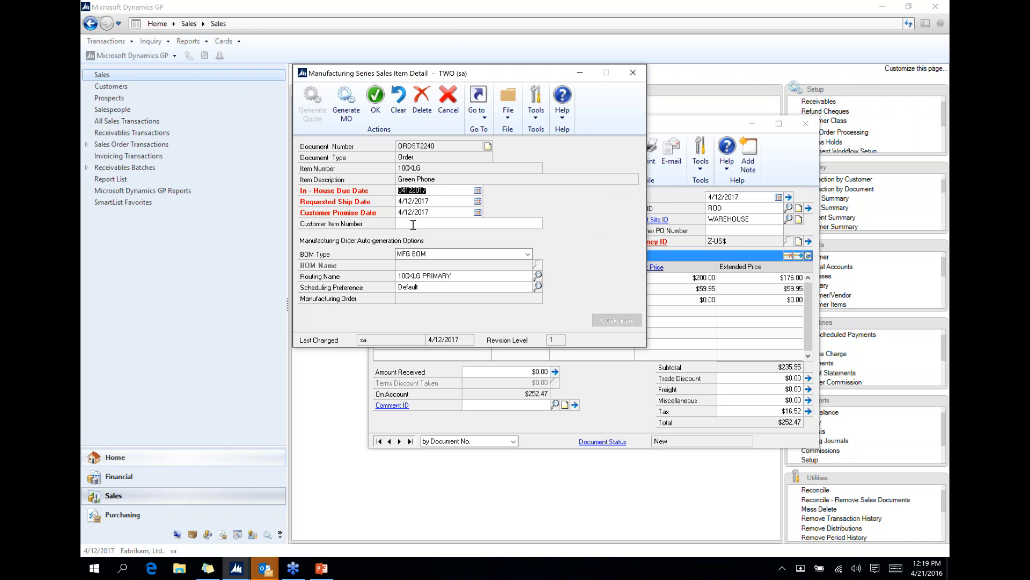
- Try to generate a manufacturing order for the 100XLG line, then close its item detail
click(346, 106)
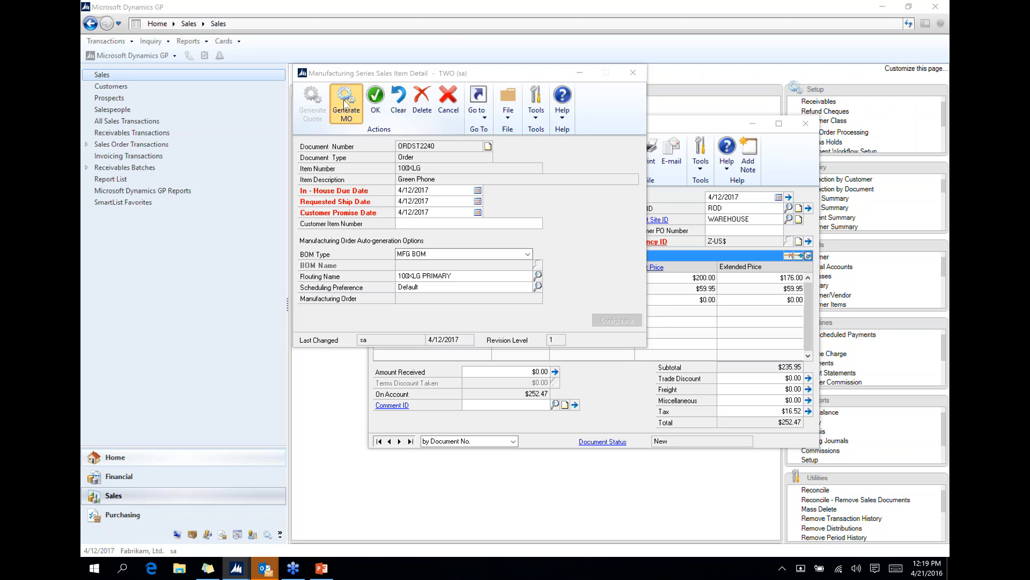
click(515, 319)
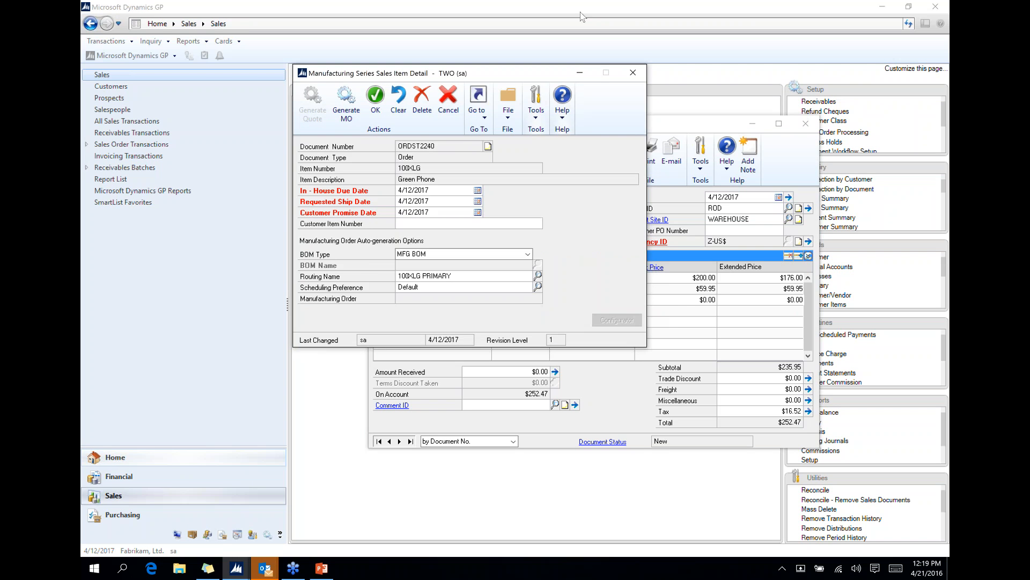
click(632, 78)
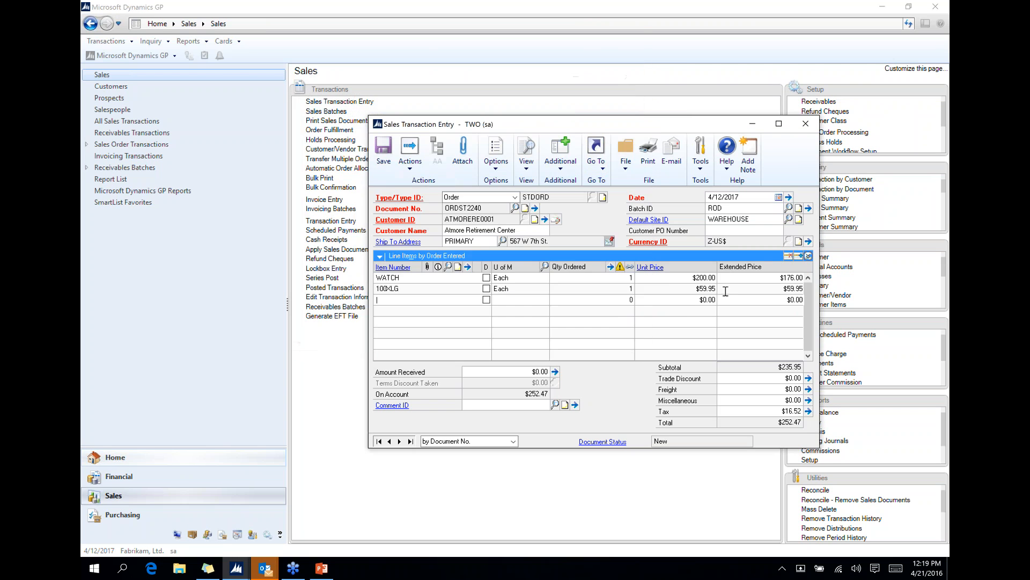
- Expand the 100XLG line's details and set its quantity to invoice to 0 and its quantity to back order to 1
click(808, 256)
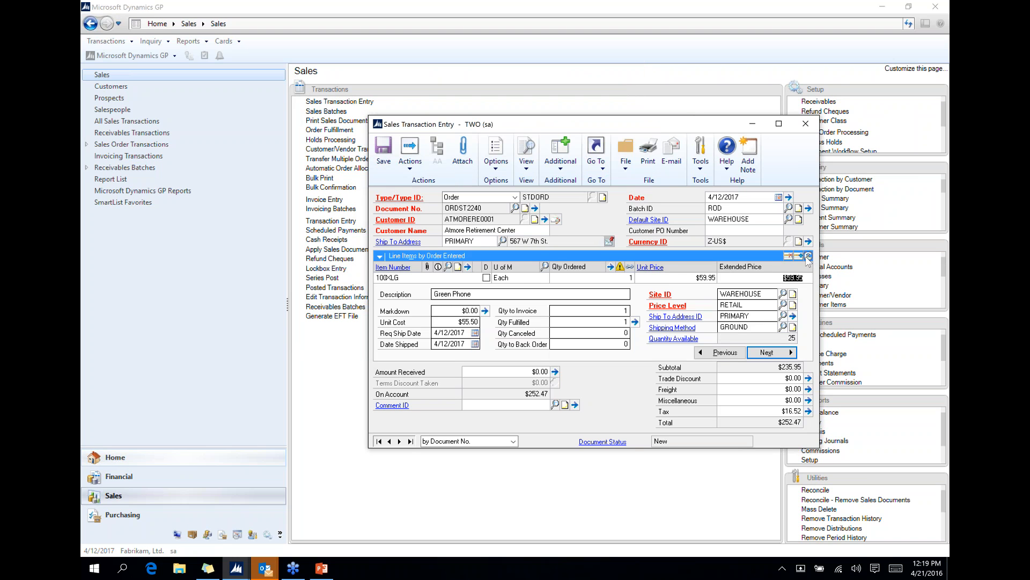
click(587, 315)
key(Tab)
text(0)
click(588, 345)
text(1)
key(Tab)
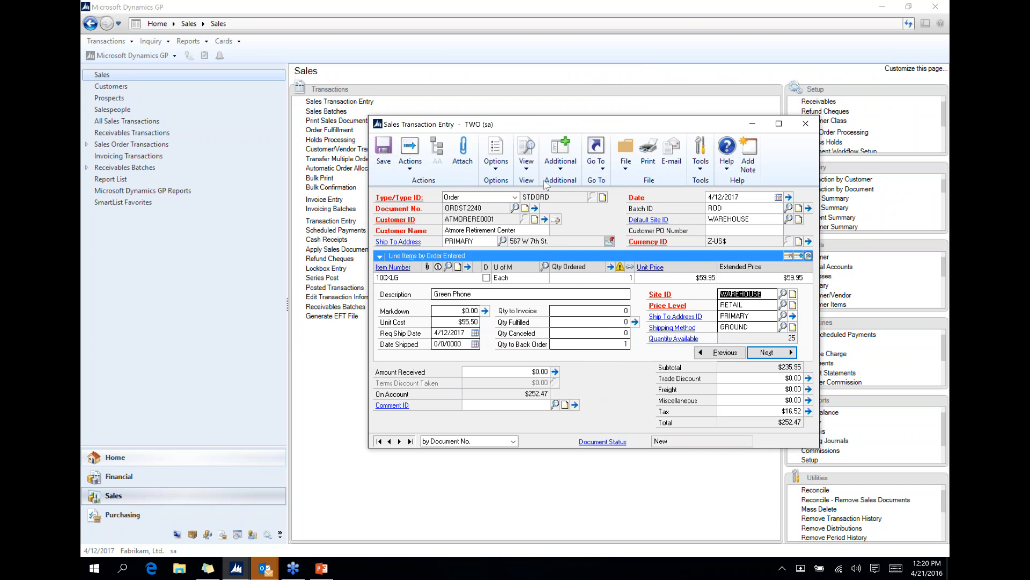
- Collapse the order line details, select the 100XLG line, and open its Manufacturing Sales Item Detail
click(558, 153)
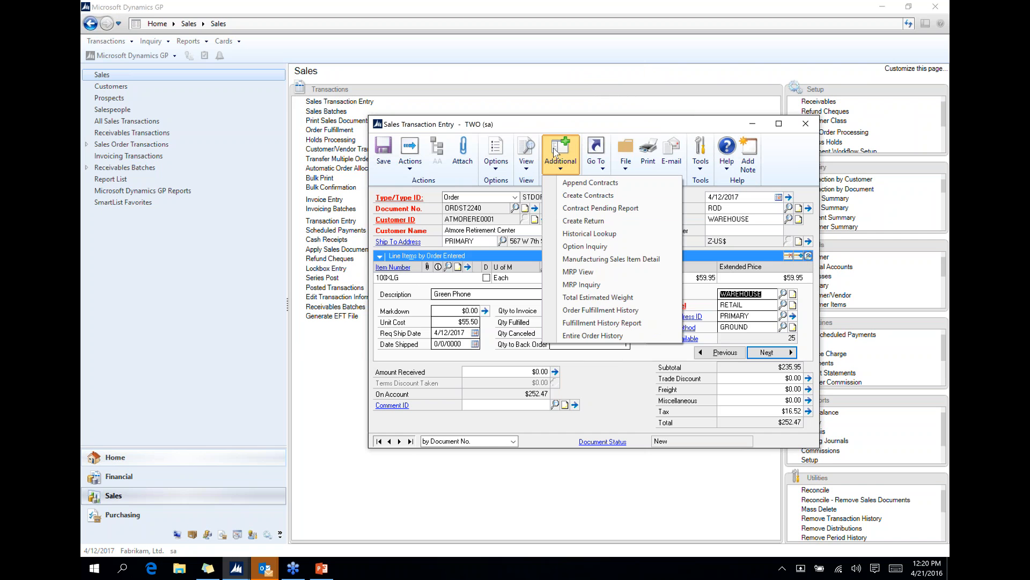
click(617, 259)
click(510, 320)
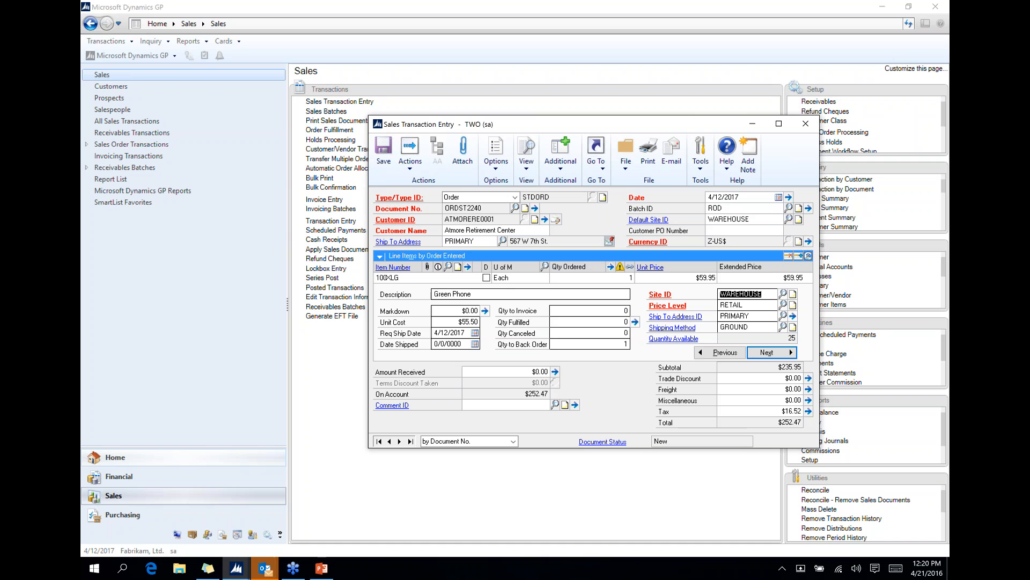
click(785, 278)
click(808, 257)
key(Tab)
click(407, 291)
click(558, 161)
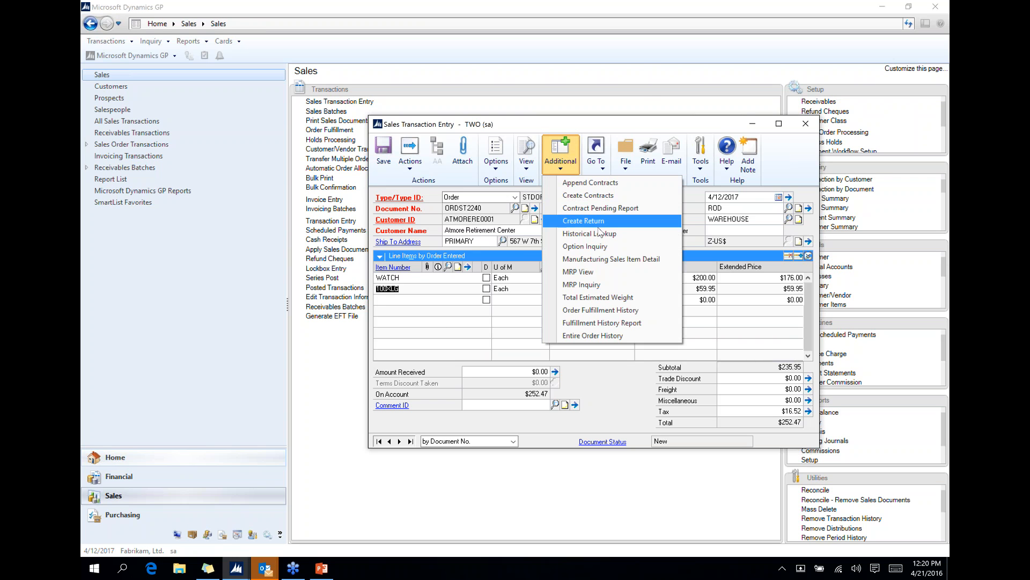
click(609, 258)
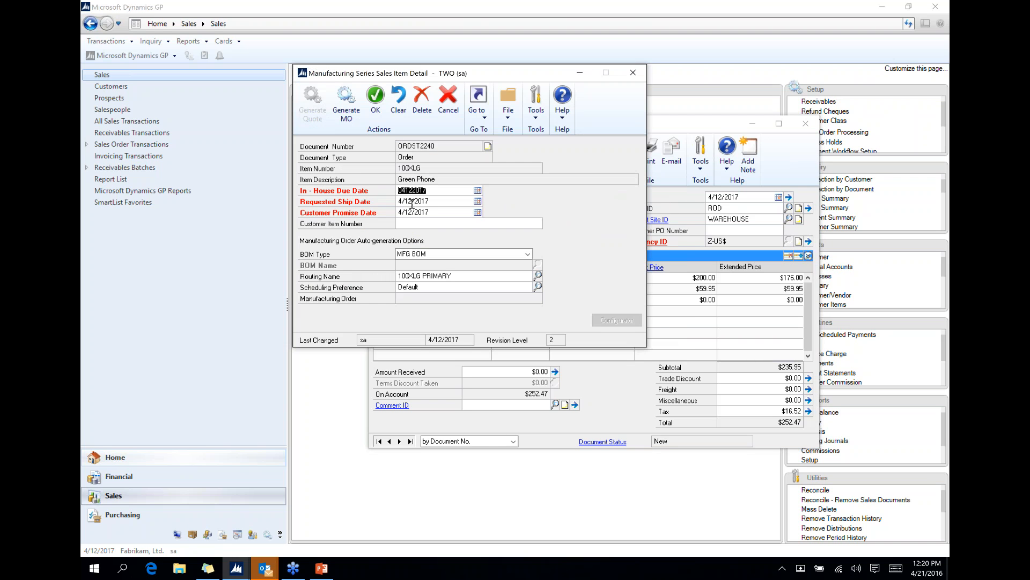
- Set 100XLG's customer promise date to 4/21/2017 and requested ship date to 4/14/2017, updating the in-house due date to match
click(407, 203)
click(478, 212)
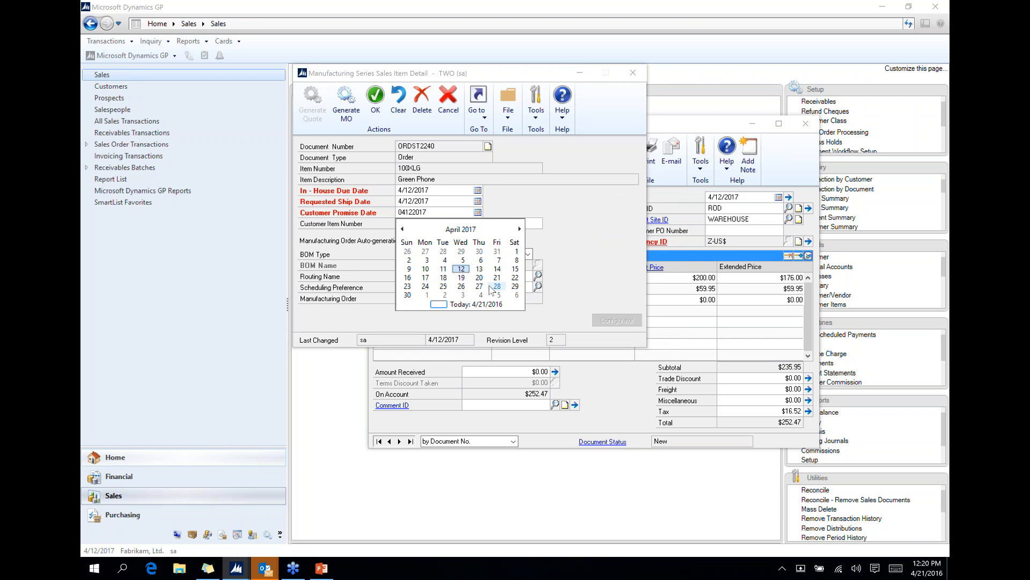
click(496, 277)
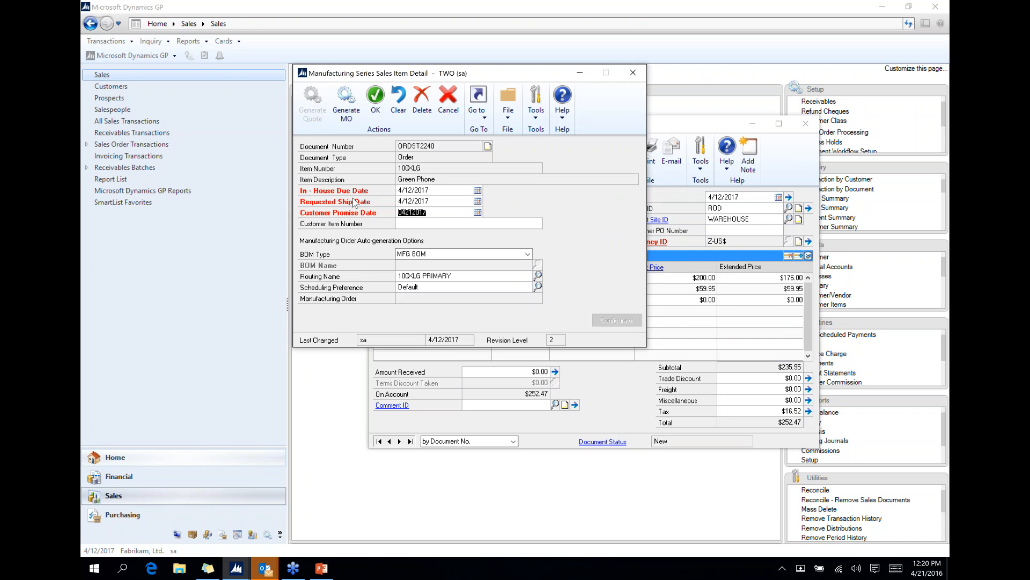
click(478, 201)
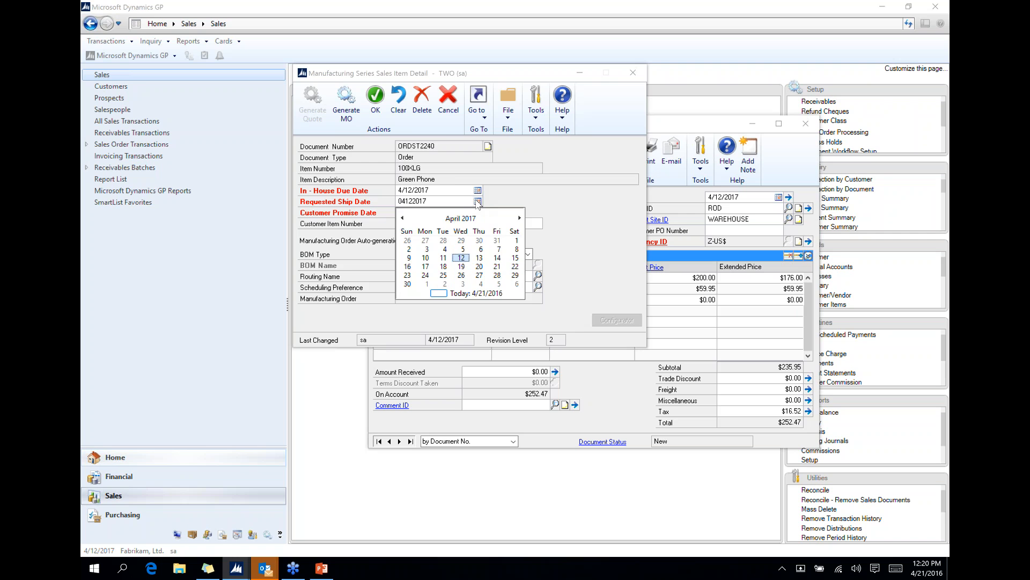
click(497, 258)
key(Tab)
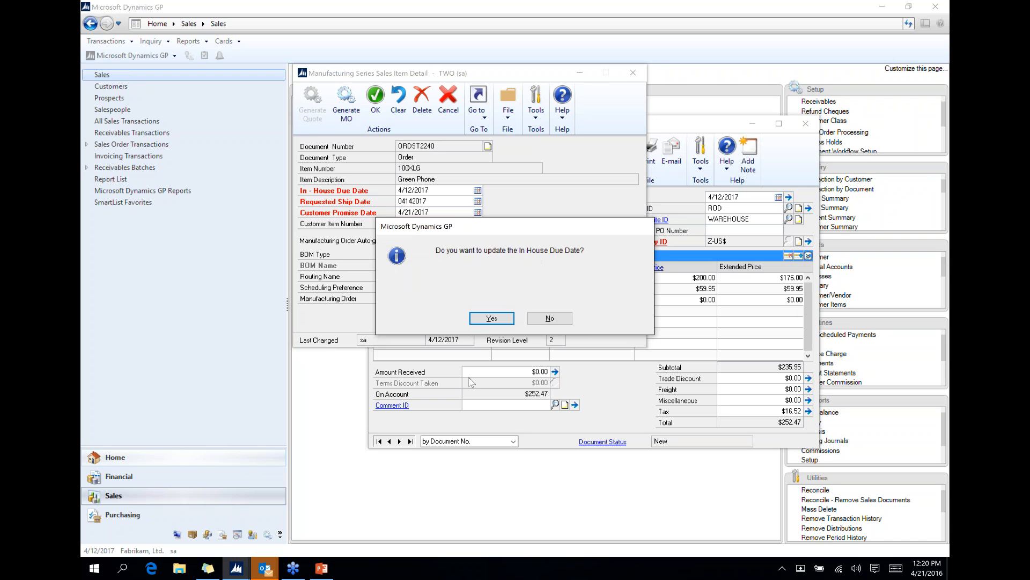
click(487, 320)
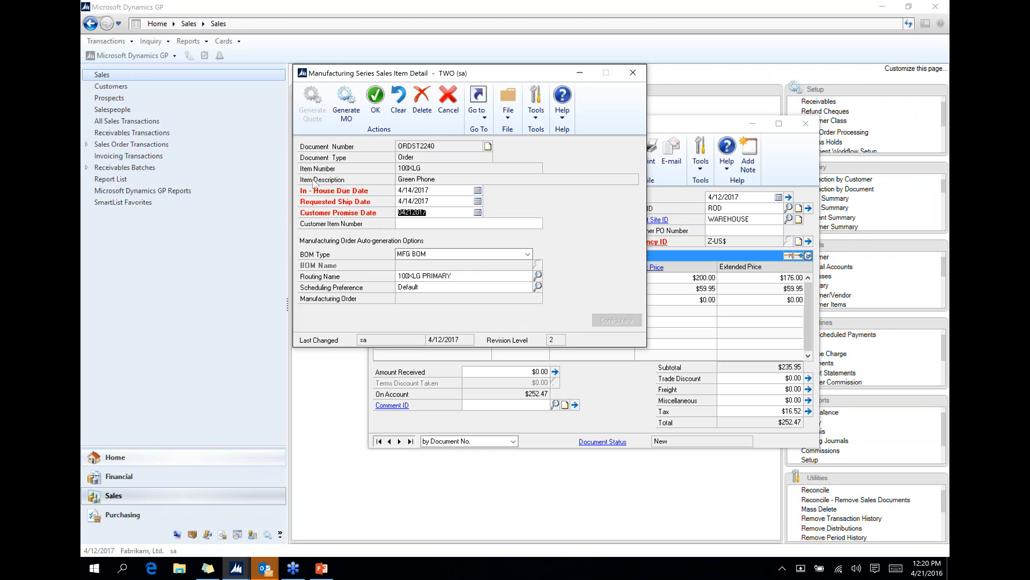
- Generate the manufacturing order for 100XLG, then save the sales order and close Sales Transaction Entry
click(346, 109)
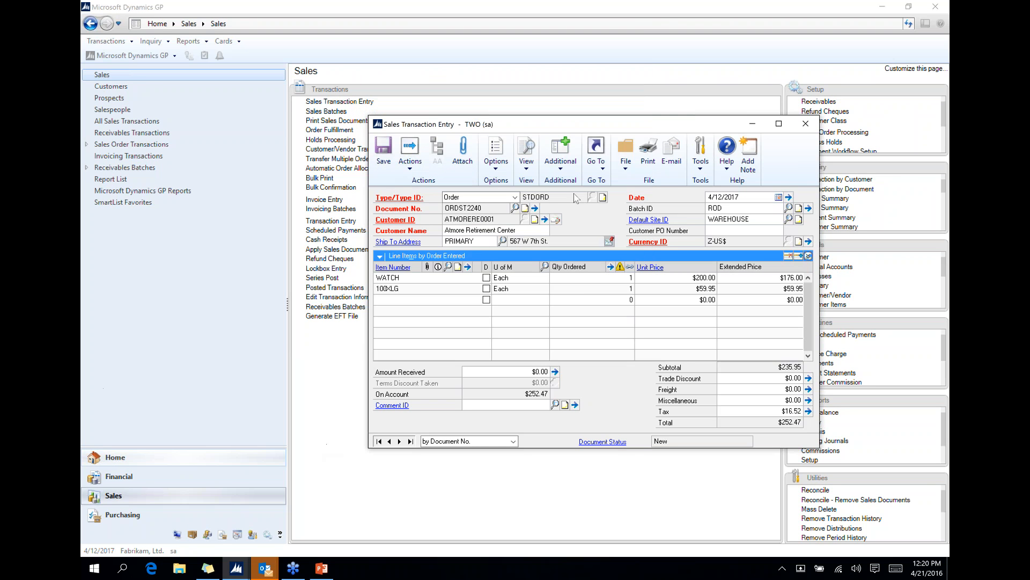
click(385, 154)
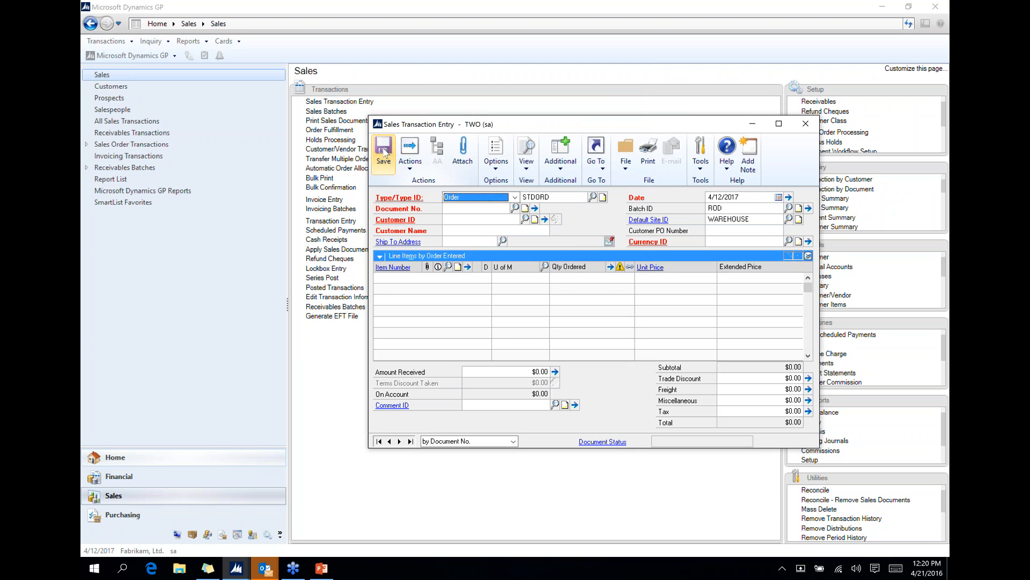
click(806, 124)
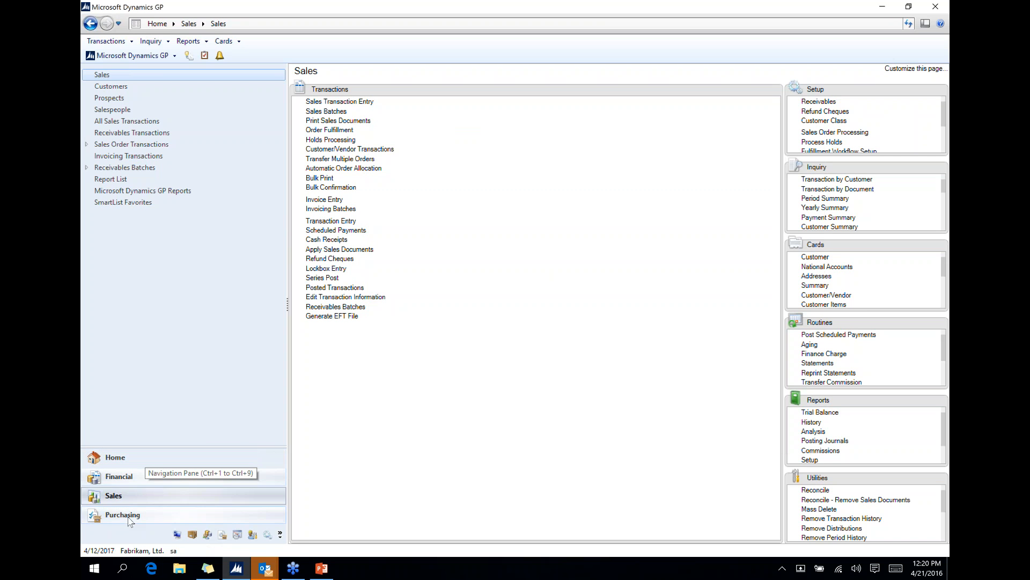
- Show the Manufacturing area with Transactions as its main section and expand the Manufacturing Orders group
click(223, 535)
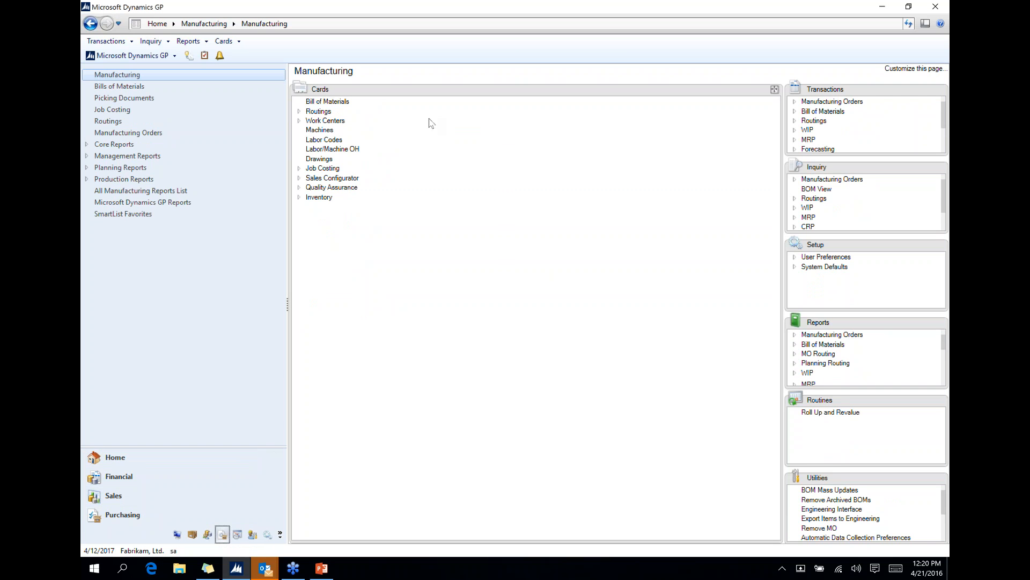
drag(826, 89, 438, 167)
click(299, 101)
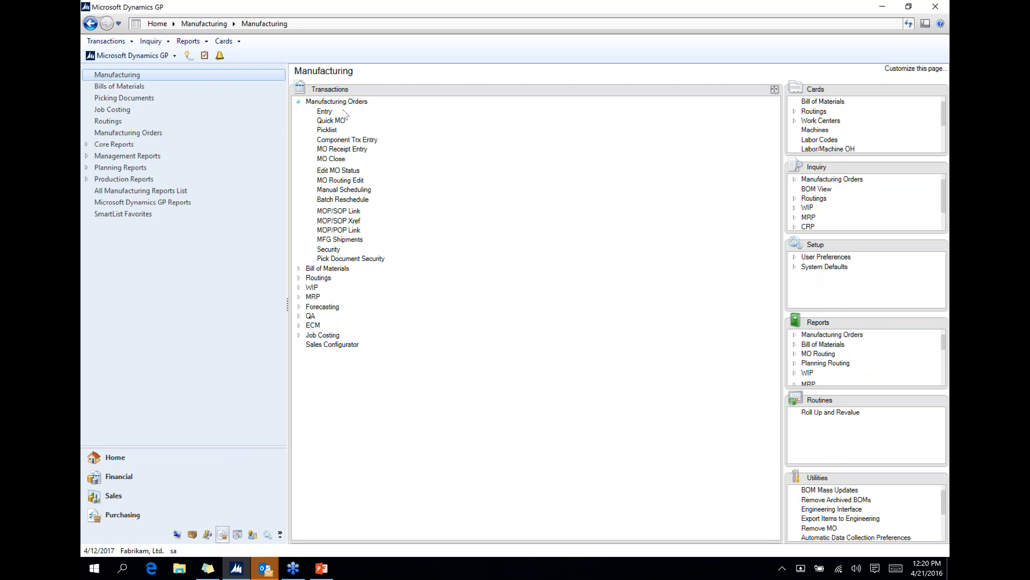
- Look up manufacturing order MO0010 in Manufacturing Order Entry, review its details, and close the window
click(324, 114)
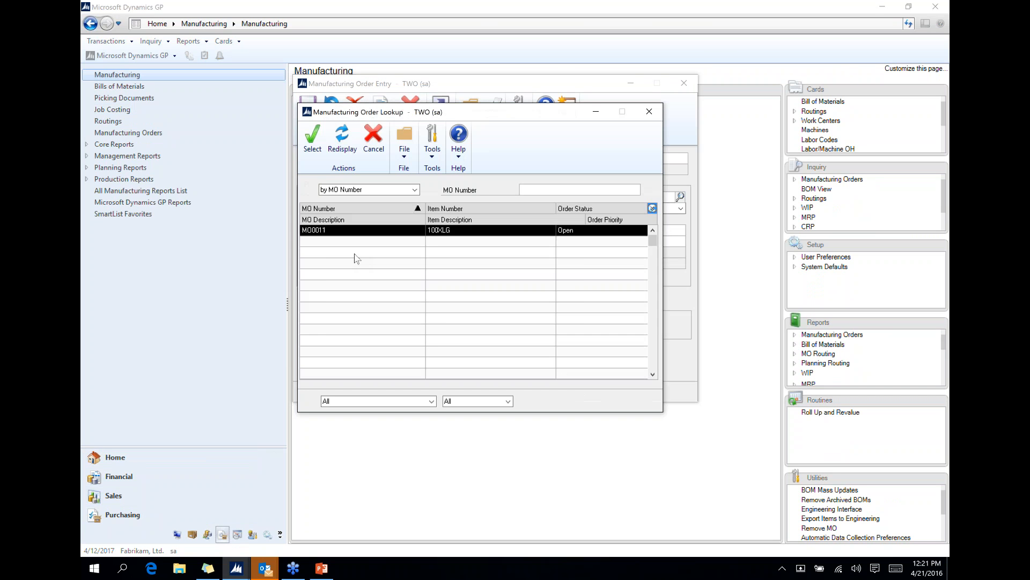
click(331, 331)
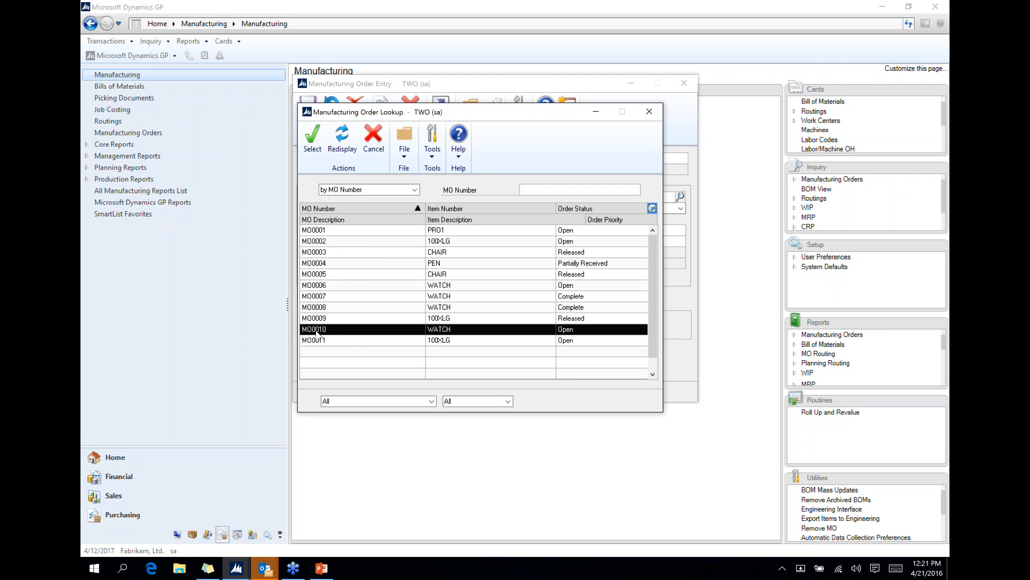
click(354, 342)
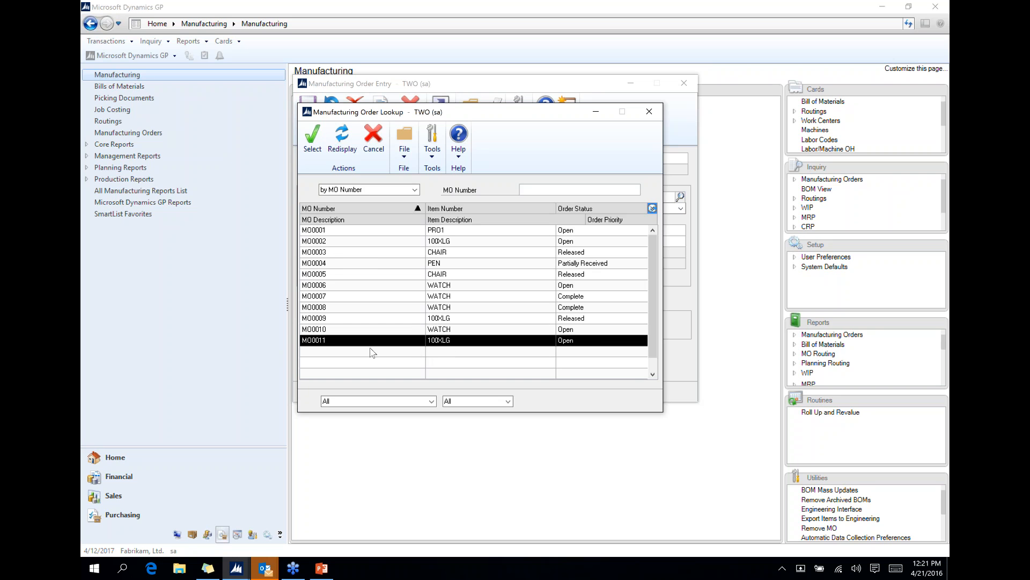
double_click(331, 334)
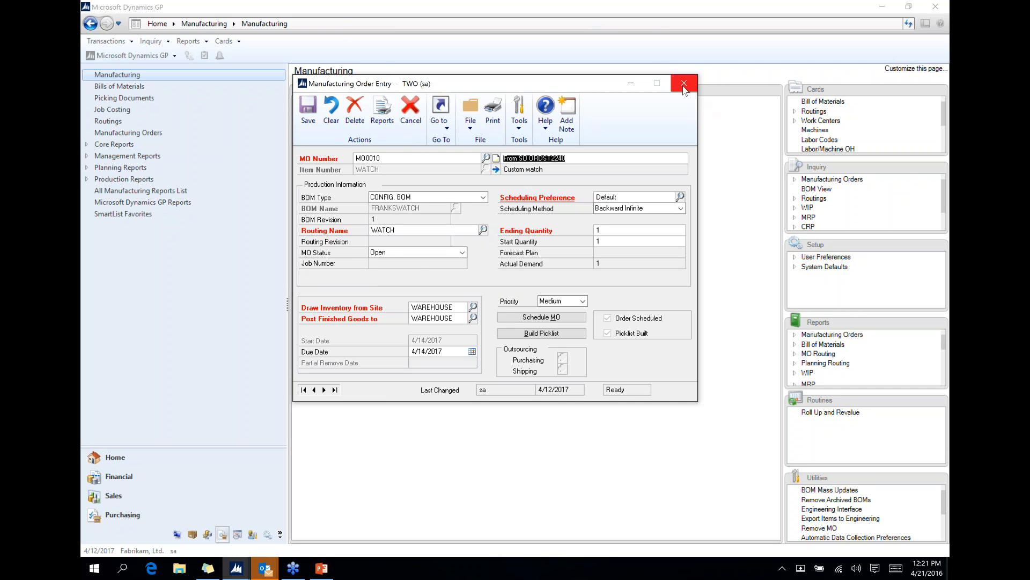
click(684, 83)
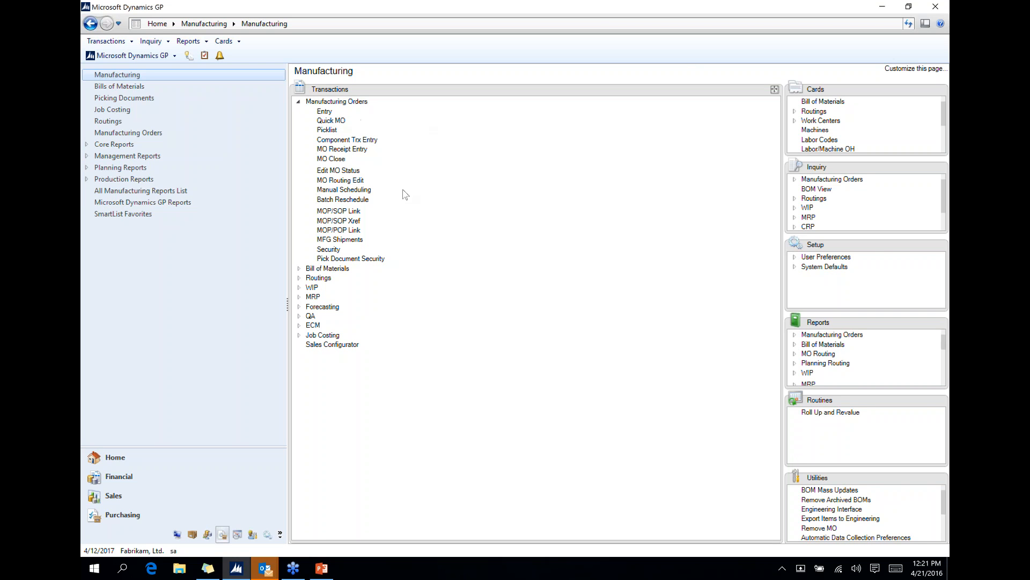
- Change the status of manufacturing orders MO0010 and MO0011 to Released, process the change, and close Edit Manufacturing Order Status
click(337, 170)
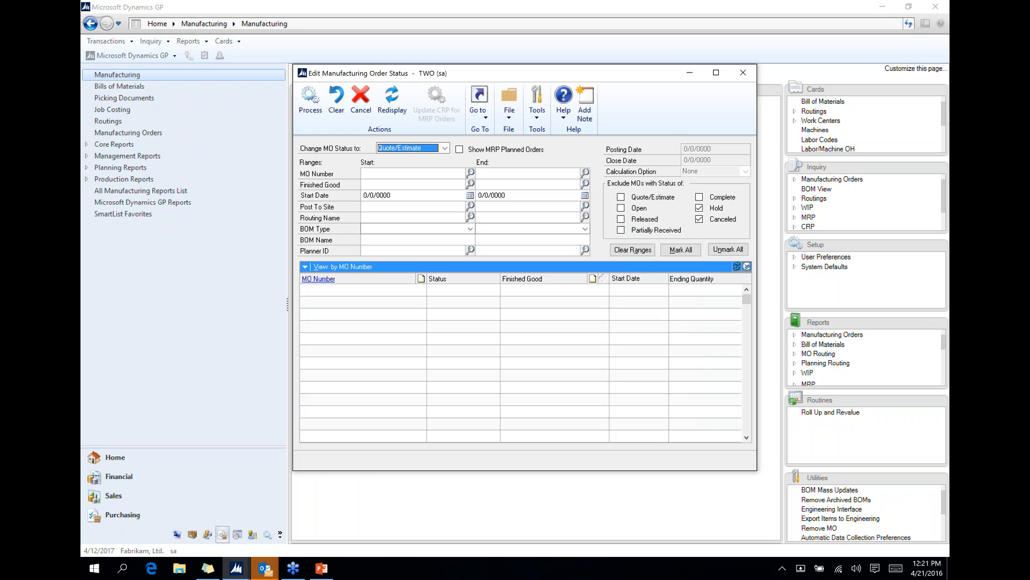
click(445, 148)
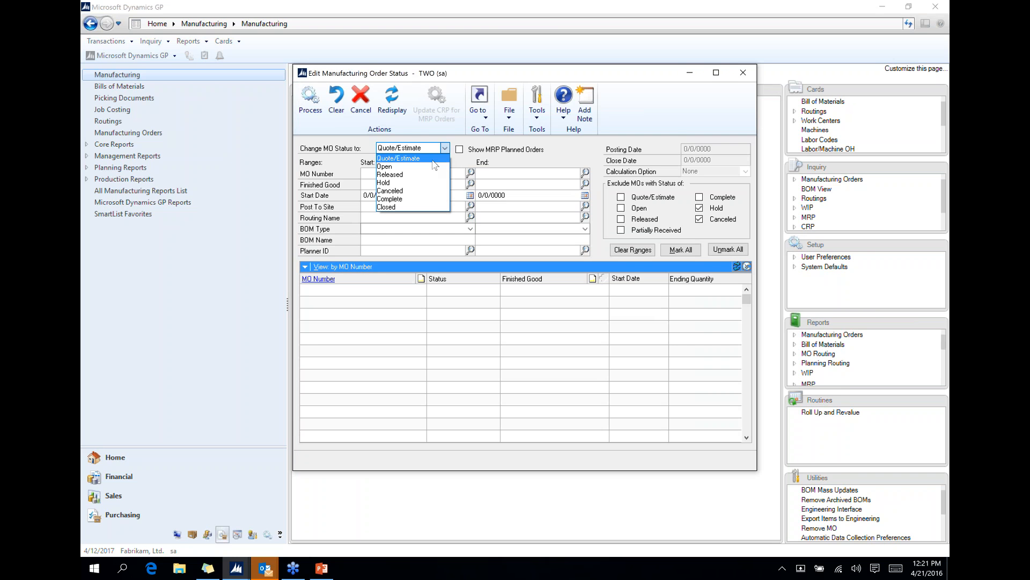
click(411, 173)
click(392, 101)
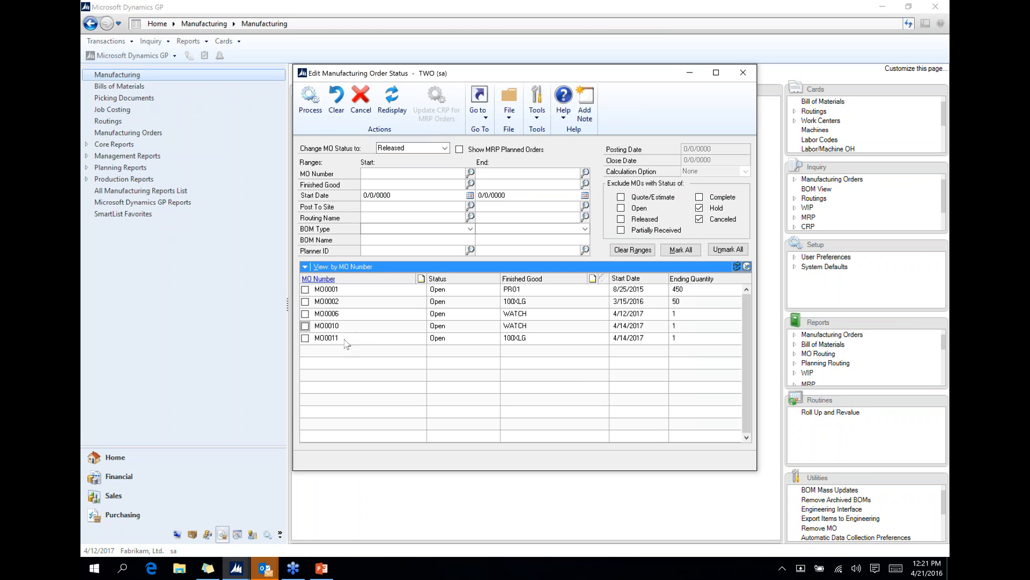
click(305, 326)
click(305, 338)
click(305, 100)
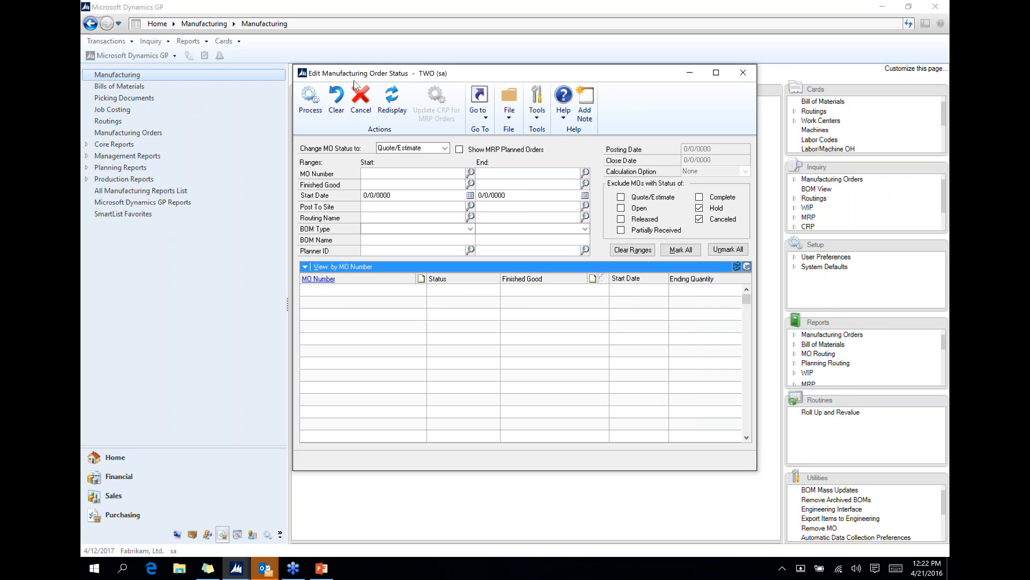
click(744, 72)
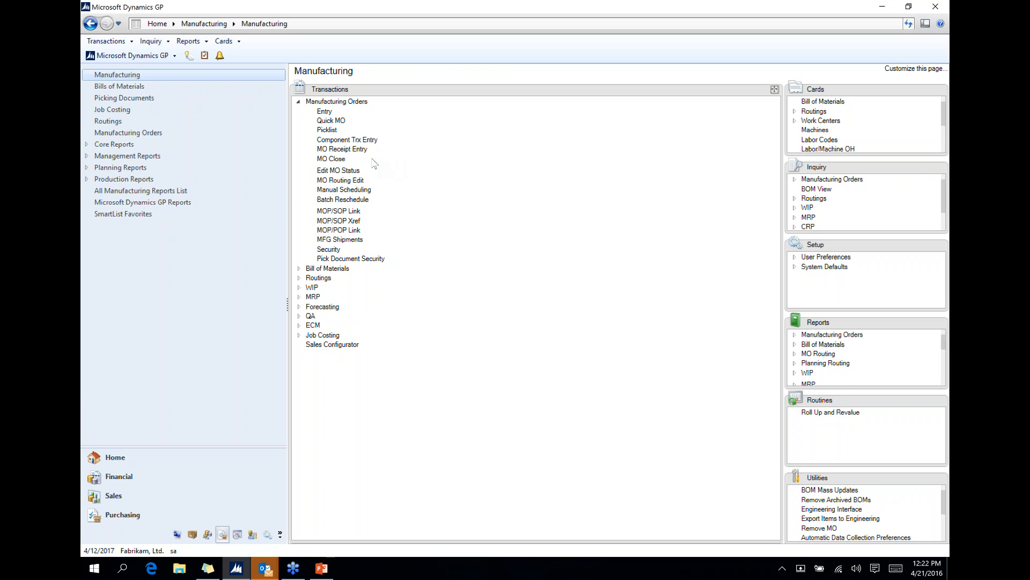
- Start a Manufacturing Component Transaction of type Issue and load the components for MO range MO0010 to MO0011
click(343, 140)
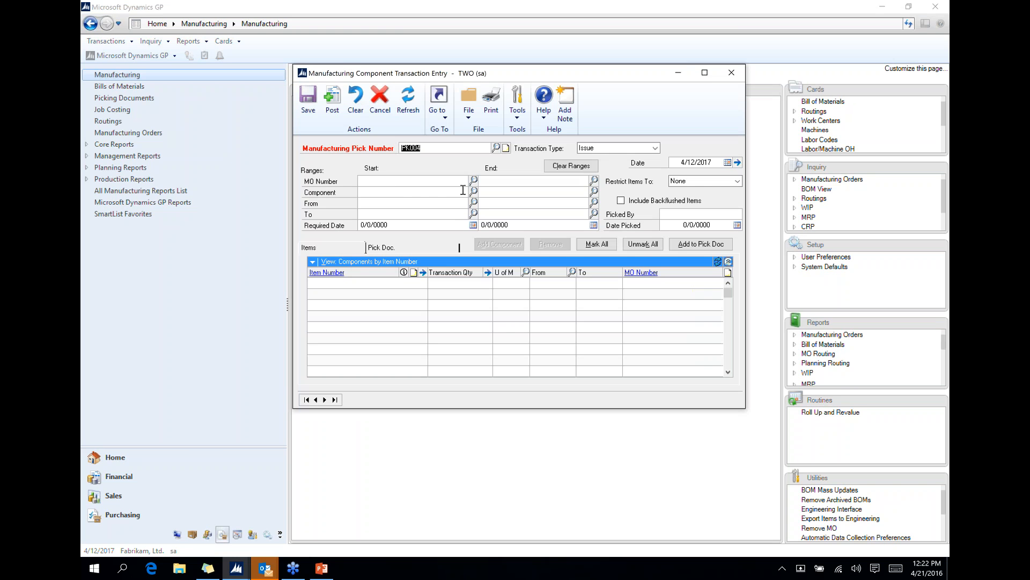
click(475, 185)
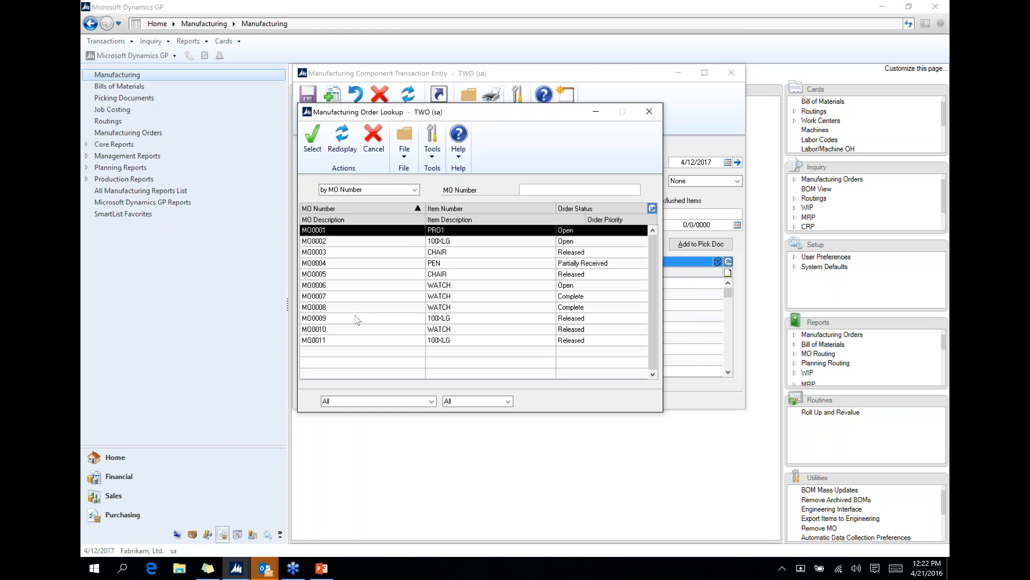
double_click(322, 333)
click(594, 181)
double_click(328, 241)
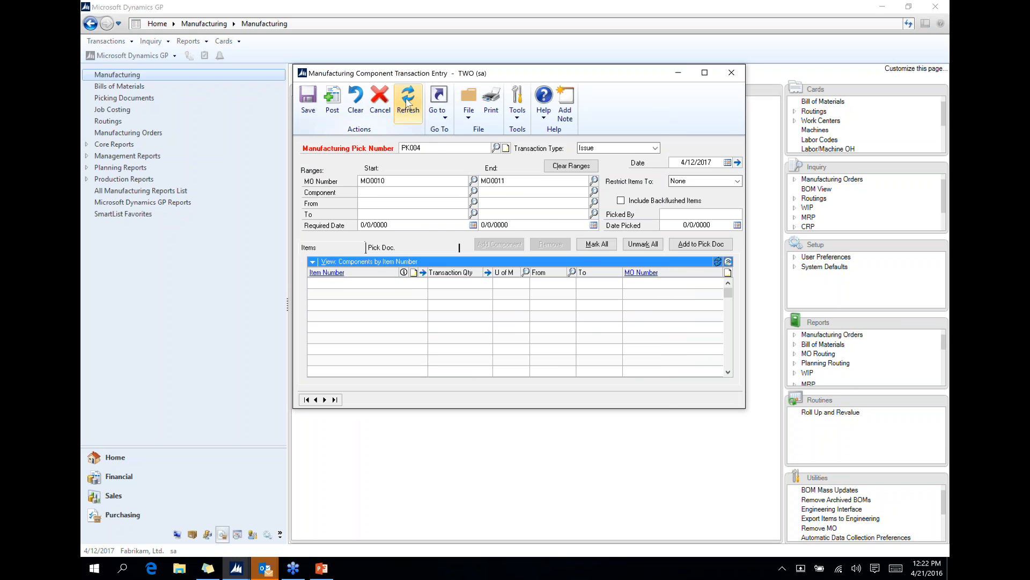
click(408, 101)
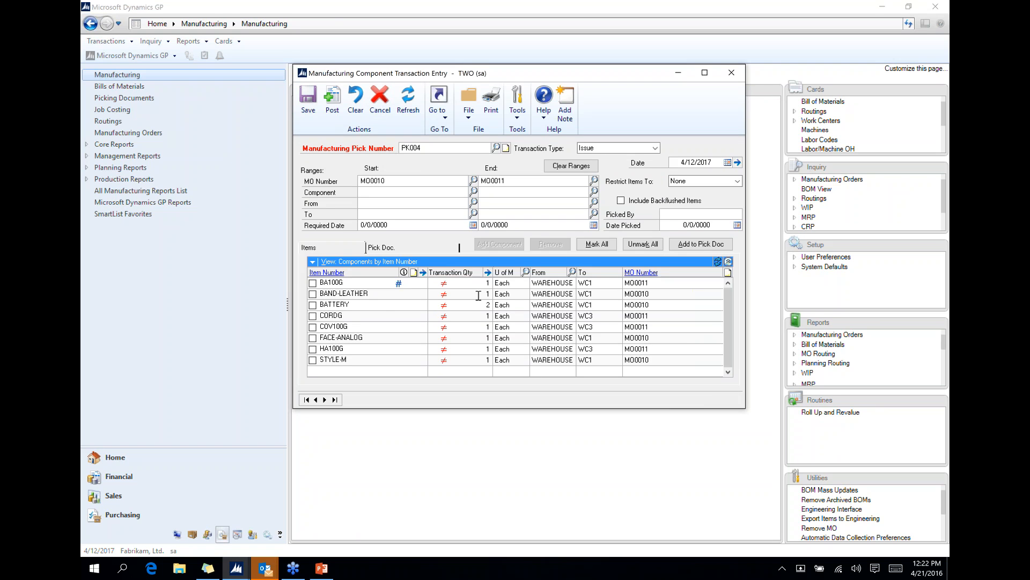
- Mark all listed components for issue and assign serial number 00006 to component BA100G
click(592, 245)
click(516, 318)
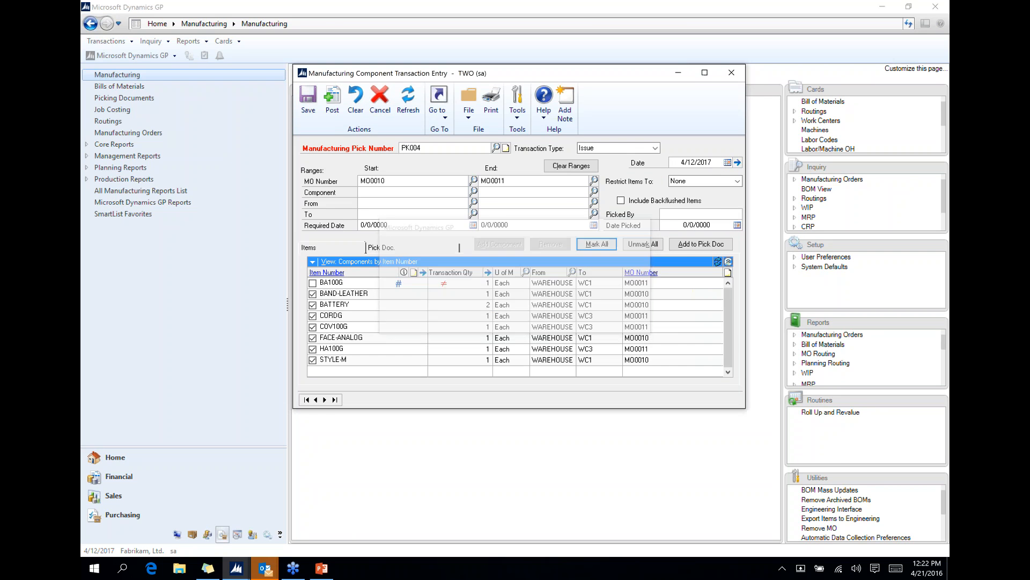
click(313, 283)
click(319, 277)
click(321, 322)
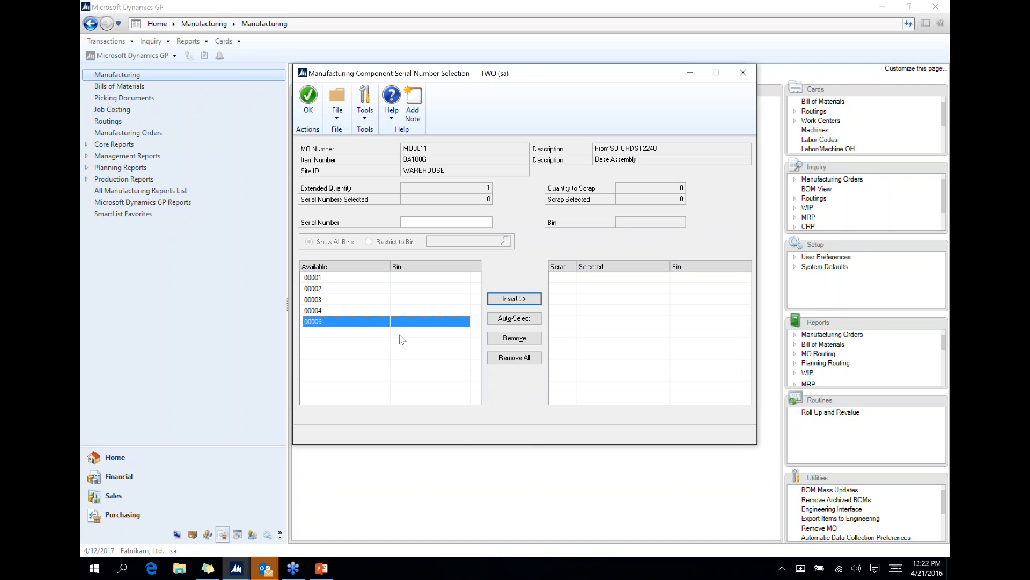
click(514, 298)
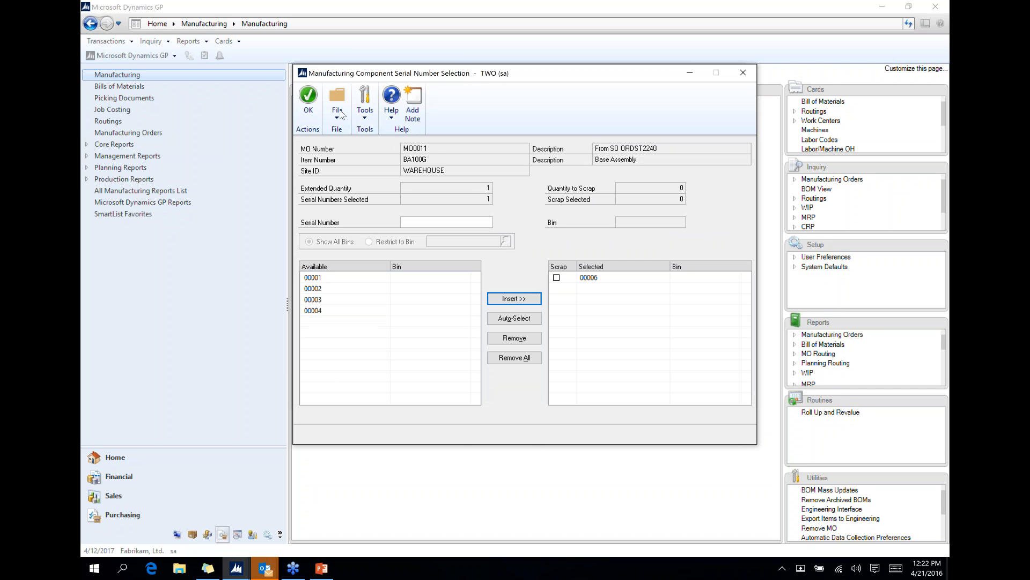
click(308, 98)
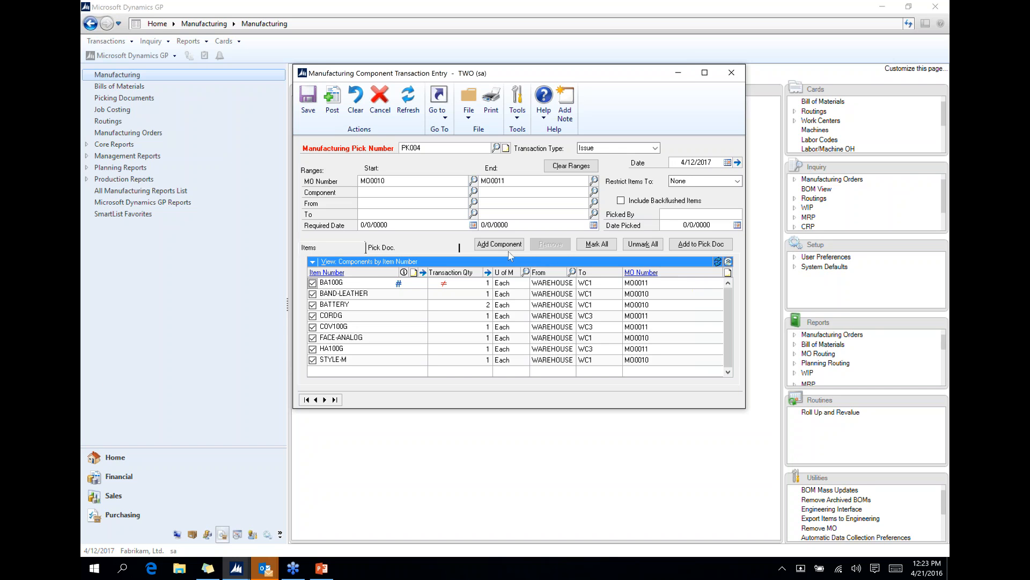
- Add the marked components to the pick document, post the issue transaction, and send its posting reports to the screen
click(690, 246)
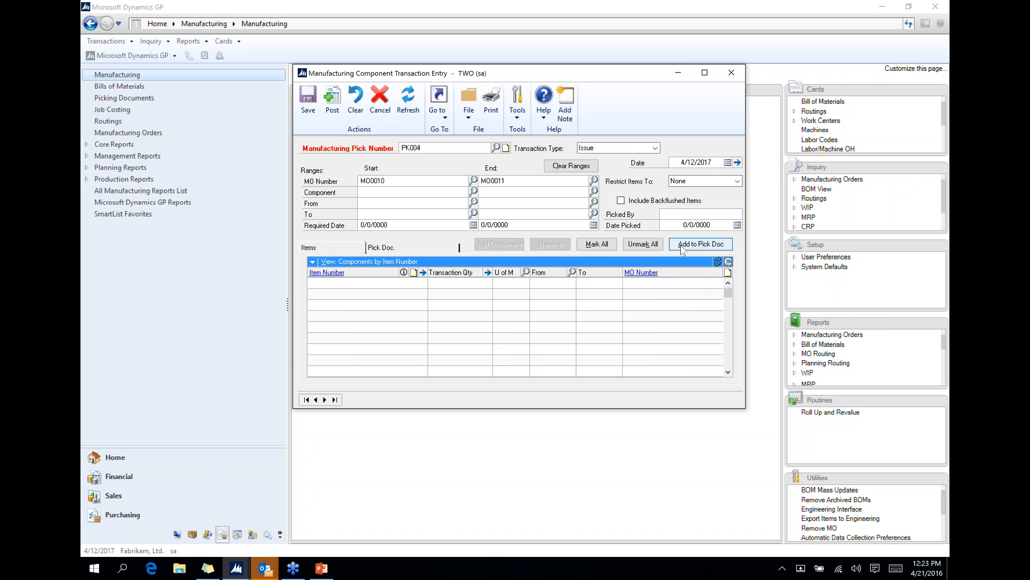
click(340, 101)
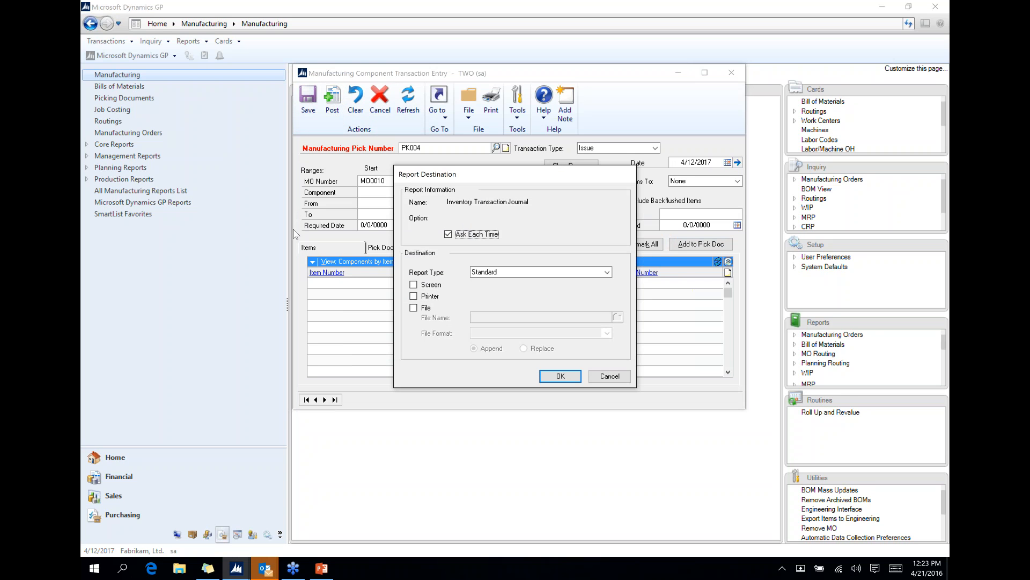
click(561, 376)
click(412, 285)
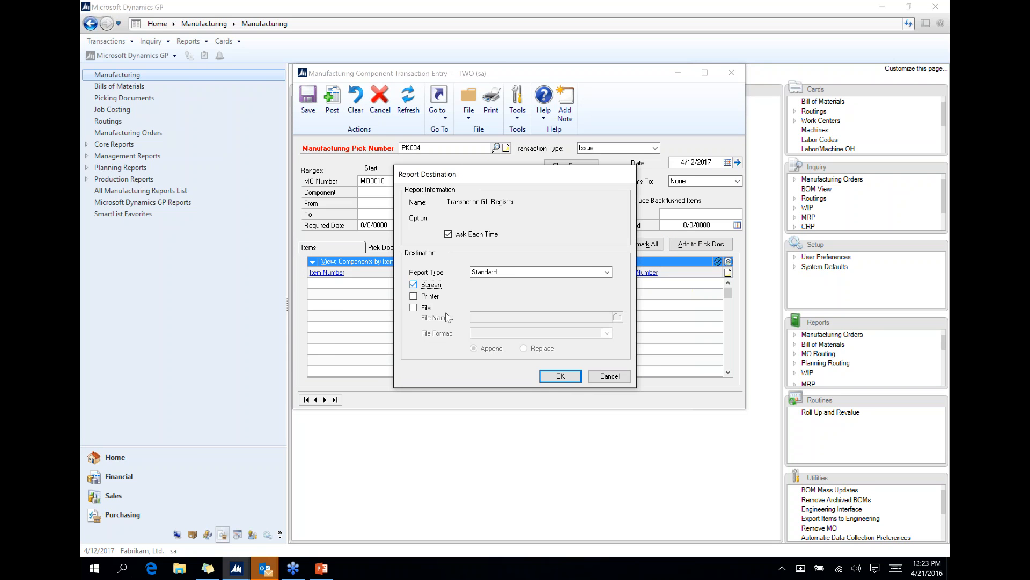
click(559, 377)
click(414, 284)
click(554, 377)
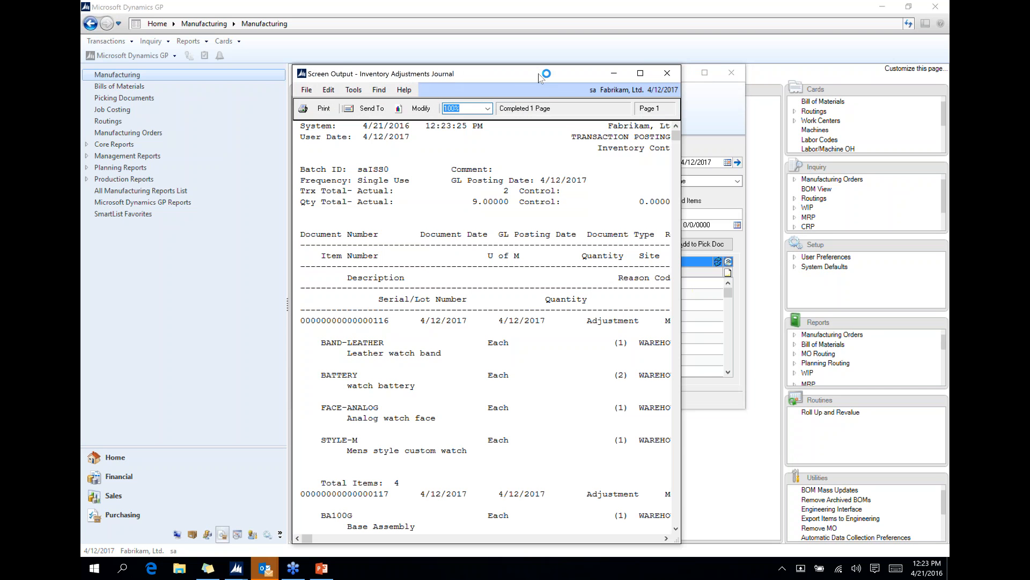
- Review the Inventory Adjustments Journal, GL Distribution Breakdown Register and IV Cost Variance Report, then close them and the component transaction window
double_click(539, 78)
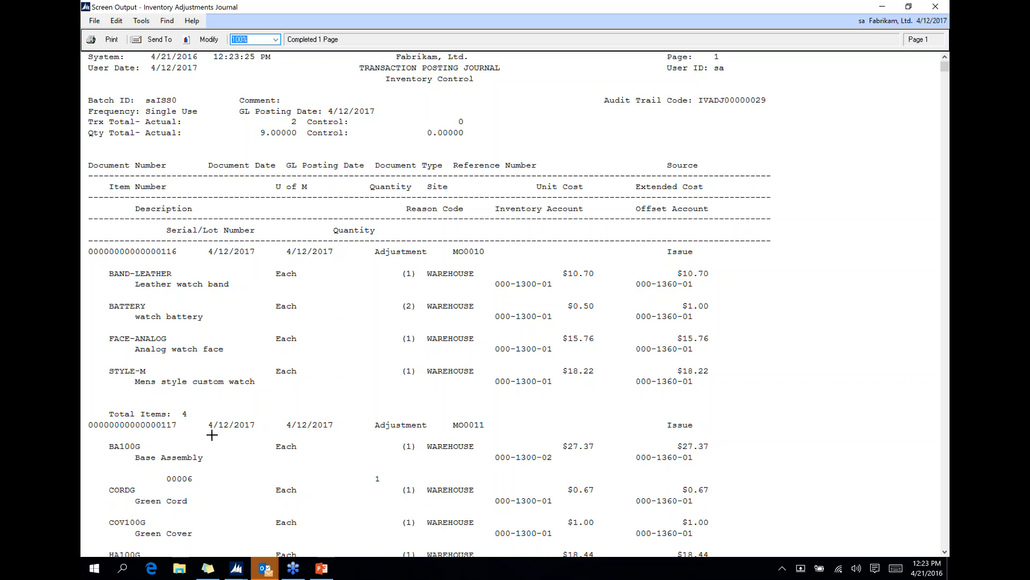
click(934, 7)
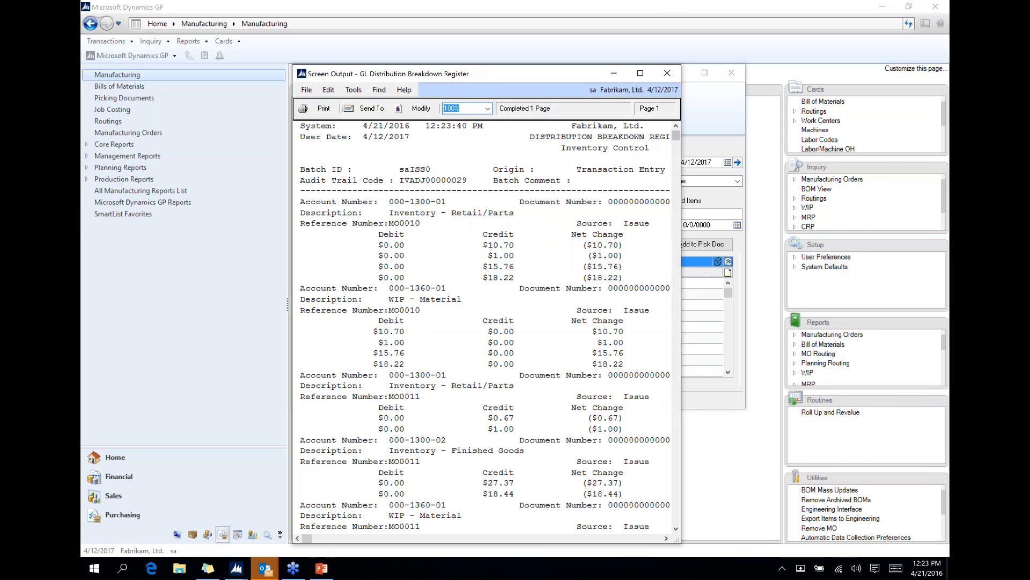
drag(754, 241, 925, 242)
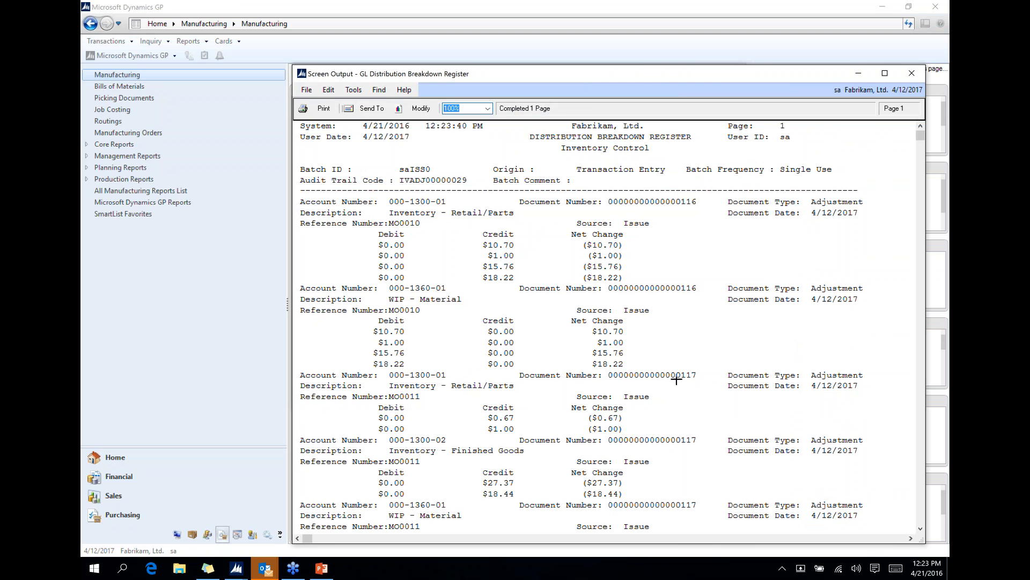
click(912, 71)
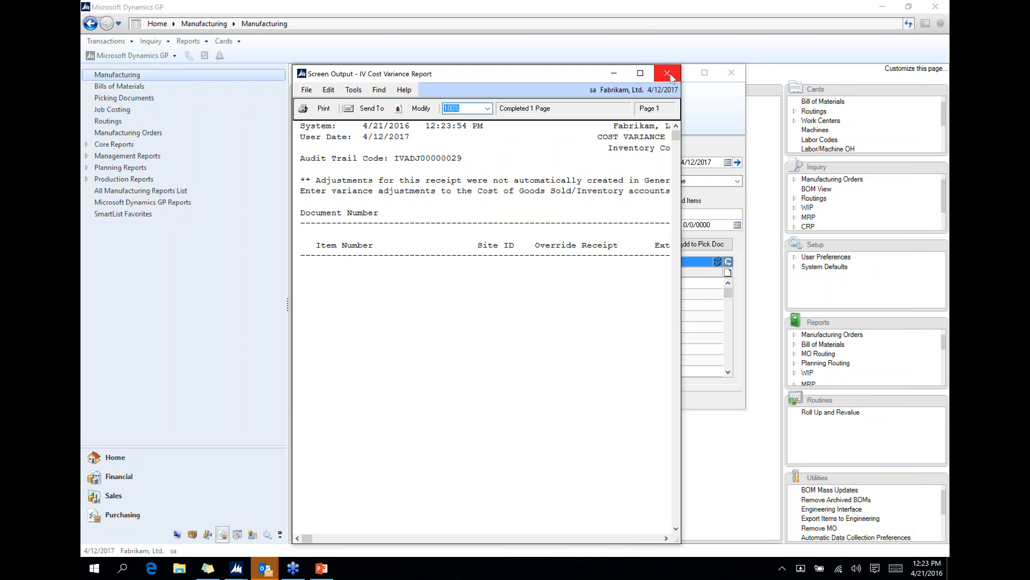
drag(684, 192, 857, 183)
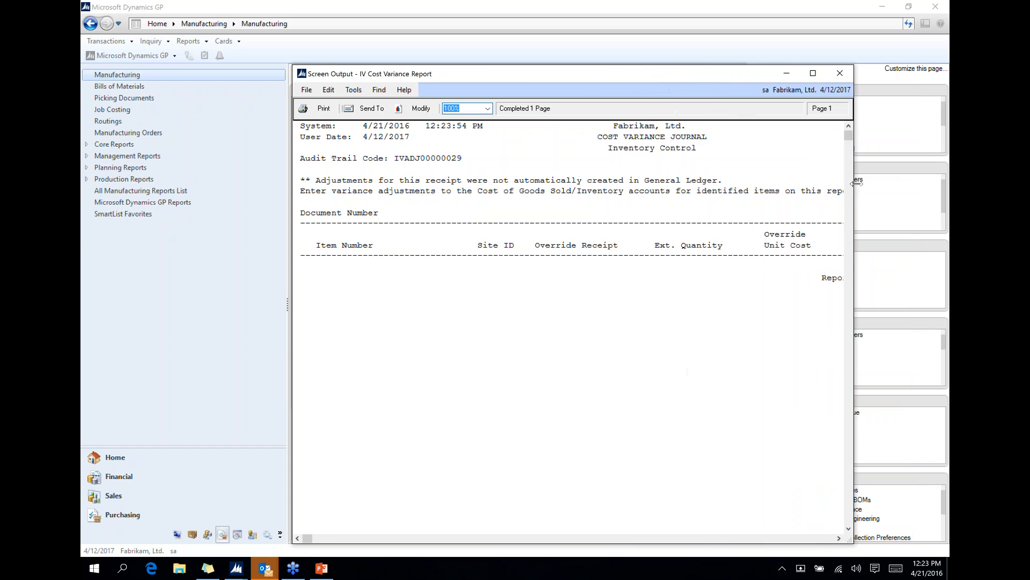
click(841, 73)
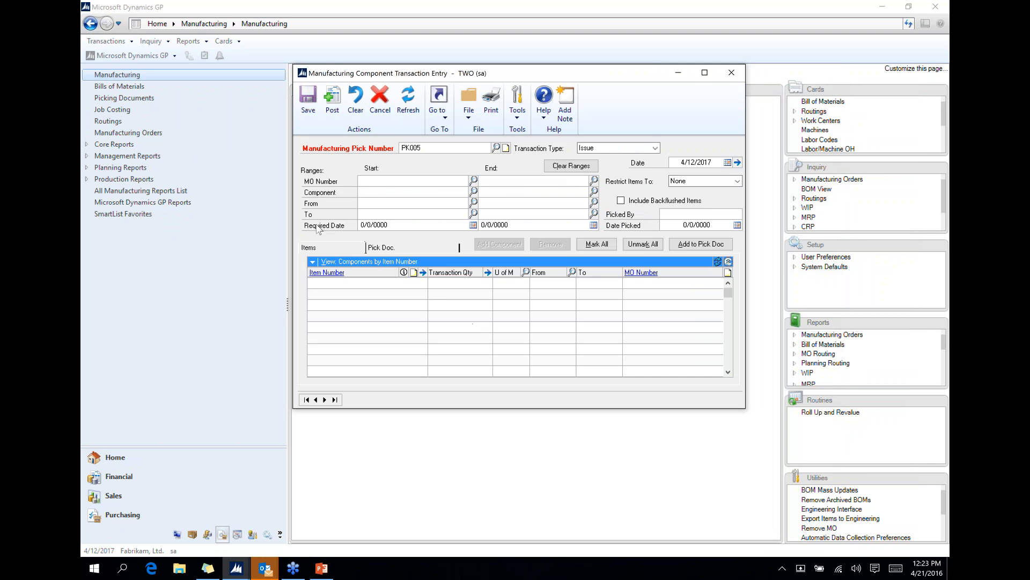
click(731, 72)
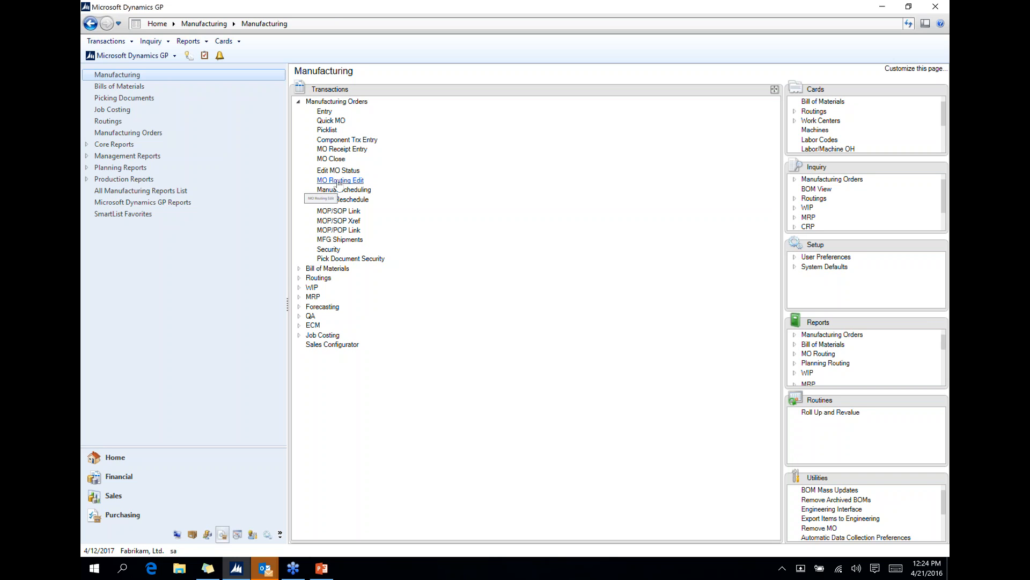
- Create and post a manufacturing order receipt for MO0010, using all material issued to WIP
click(329, 150)
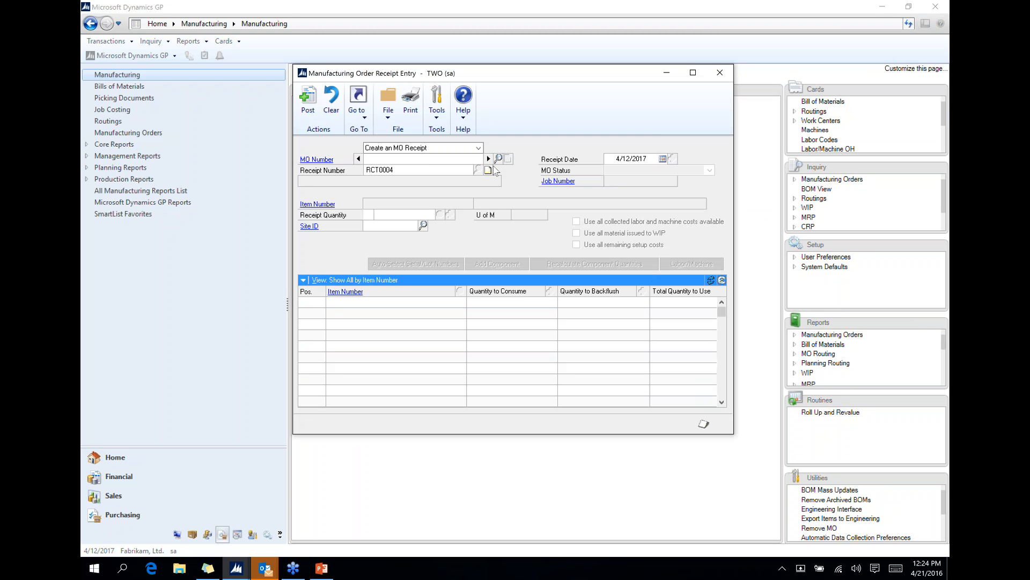
click(499, 159)
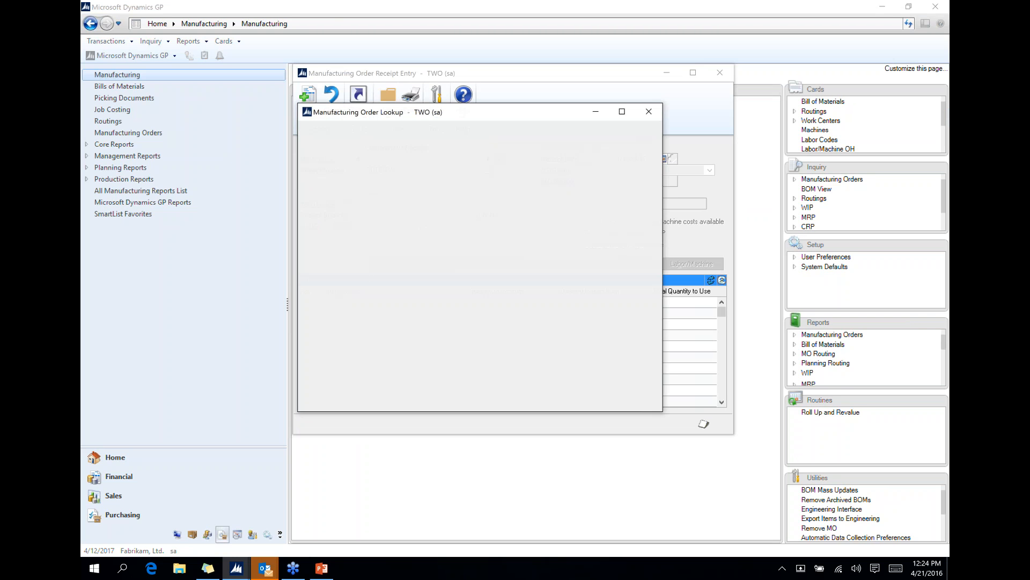
double_click(433, 334)
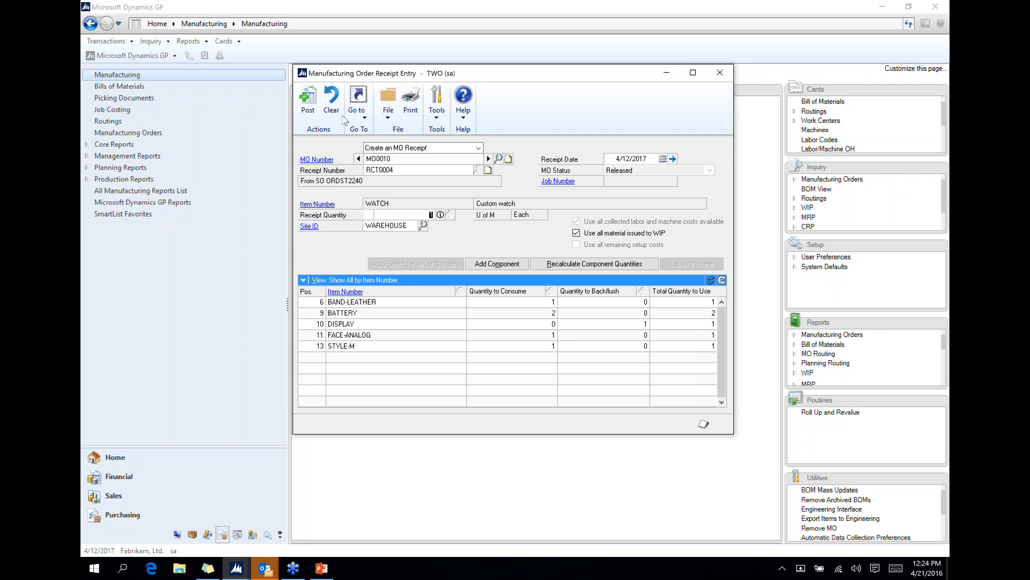
click(314, 99)
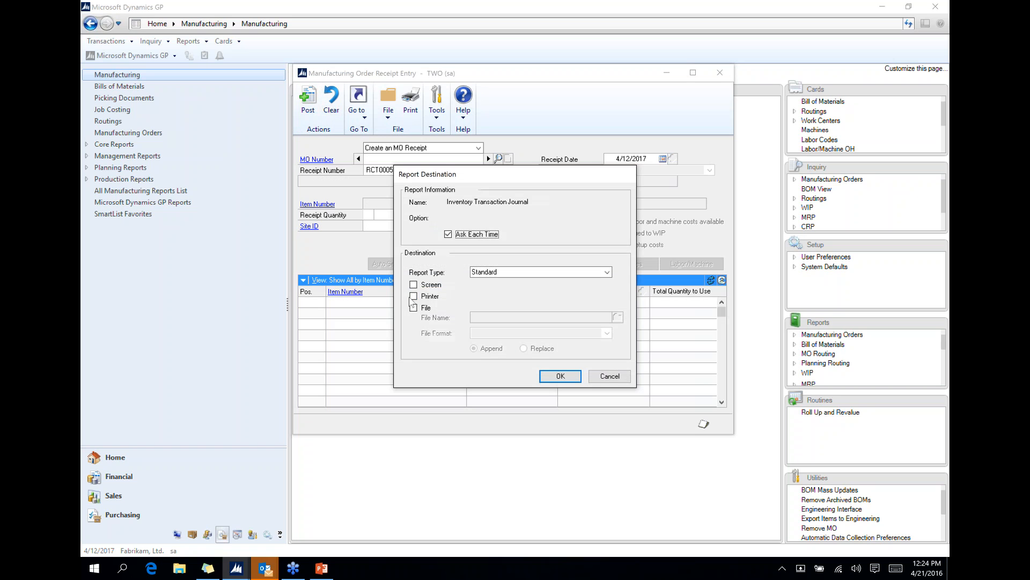
- Send the issue posting reports to the screen, then review and close the Inventory Adjustments Journal and GL Distribution Breakdown Register
click(560, 376)
click(542, 376)
click(548, 377)
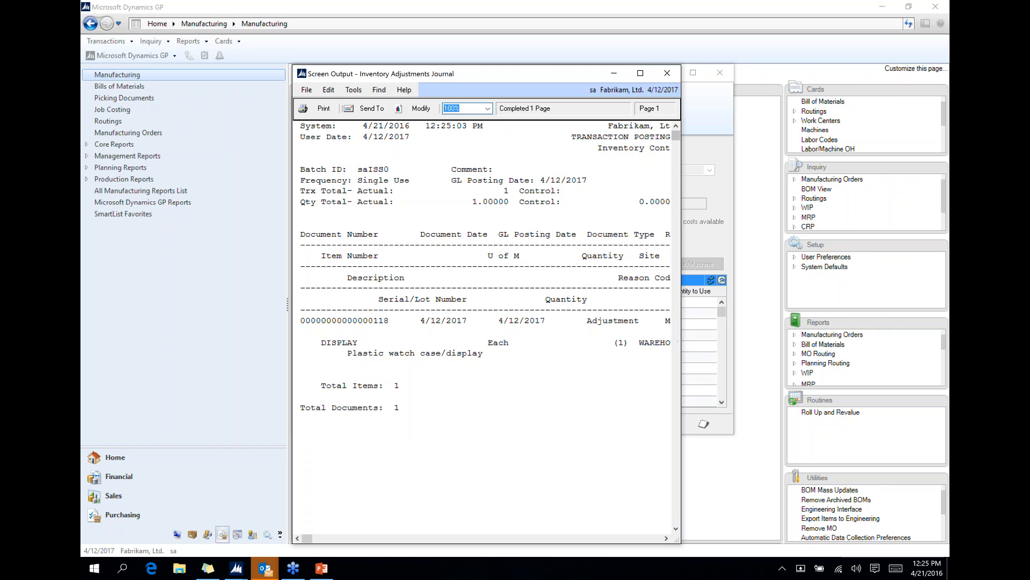
drag(699, 342, 911, 342)
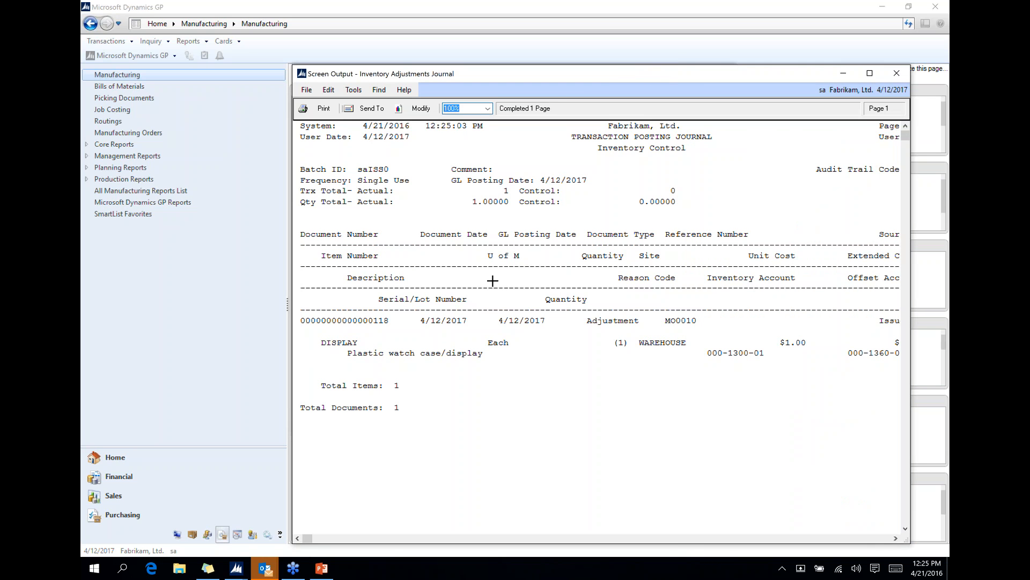
click(894, 73)
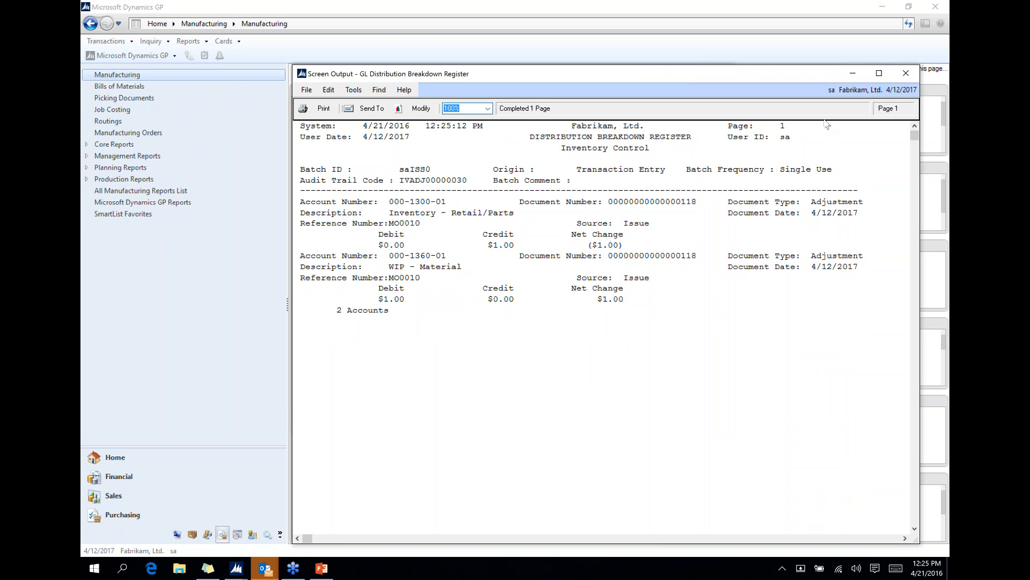
click(905, 79)
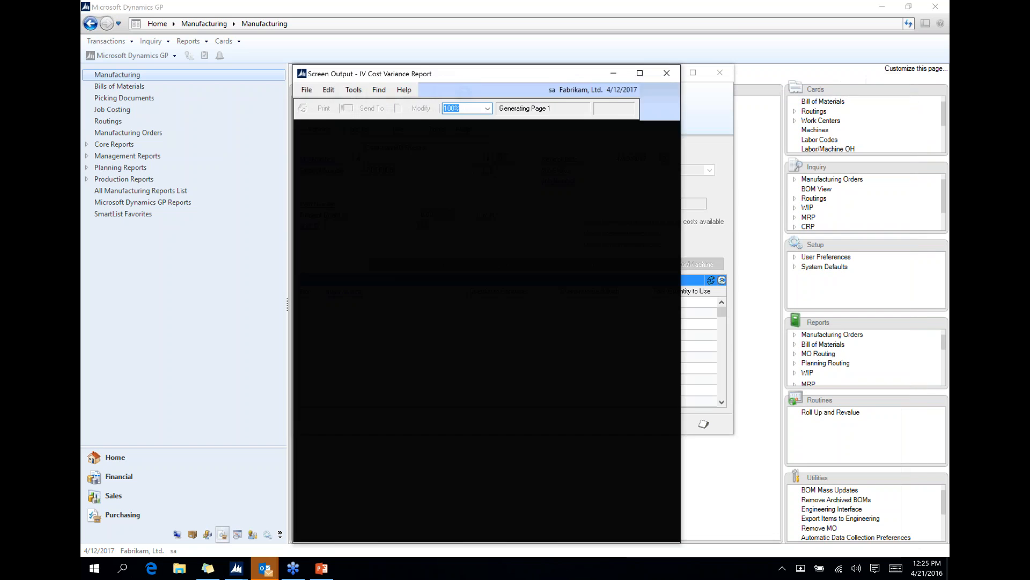
- Send the receipt posting reports and the Manufacturing Order - Sales Order Crossreference to the screen, then close the IV Cost Variance Report
click(414, 284)
click(560, 376)
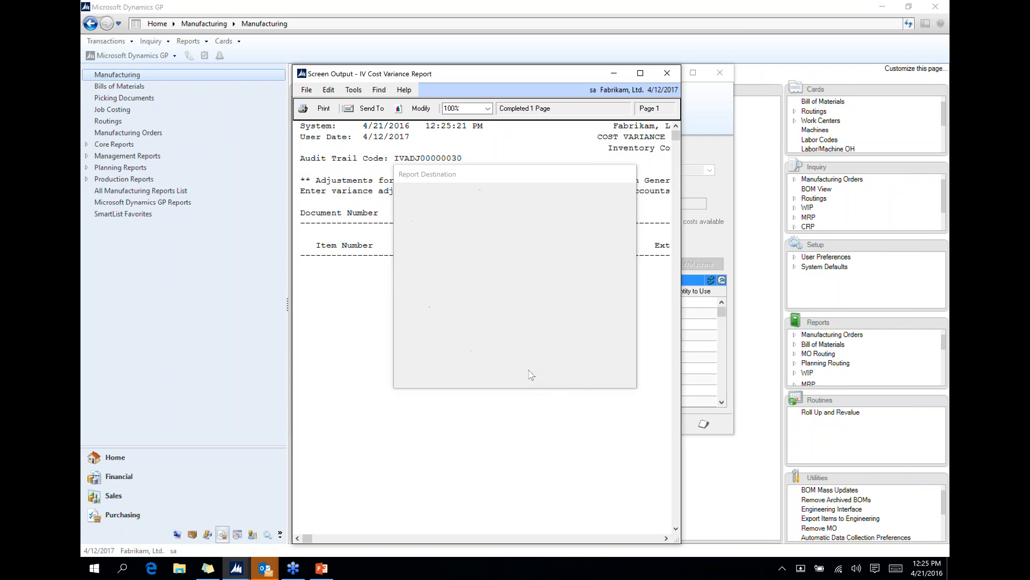
click(559, 377)
click(559, 377)
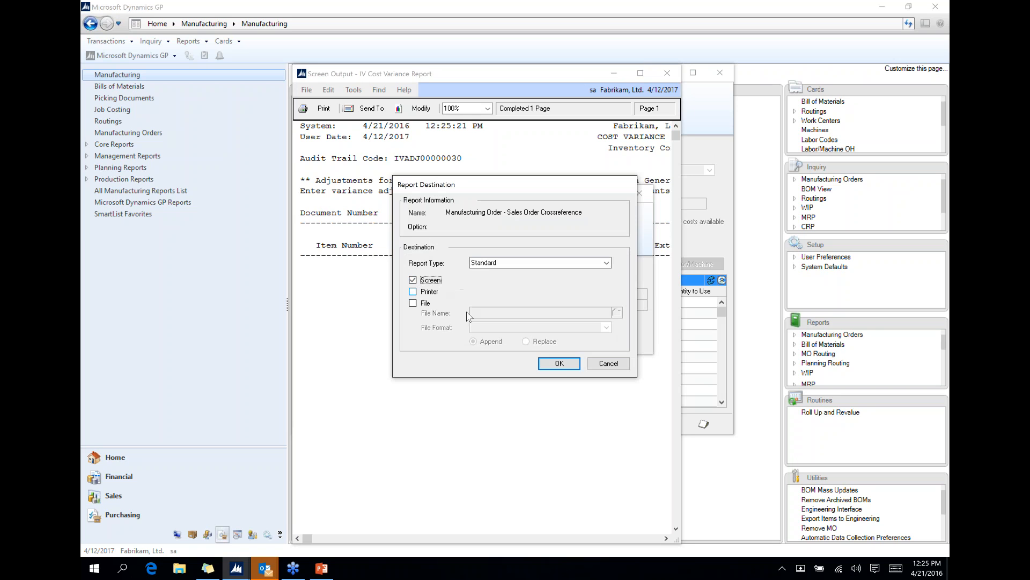
click(559, 365)
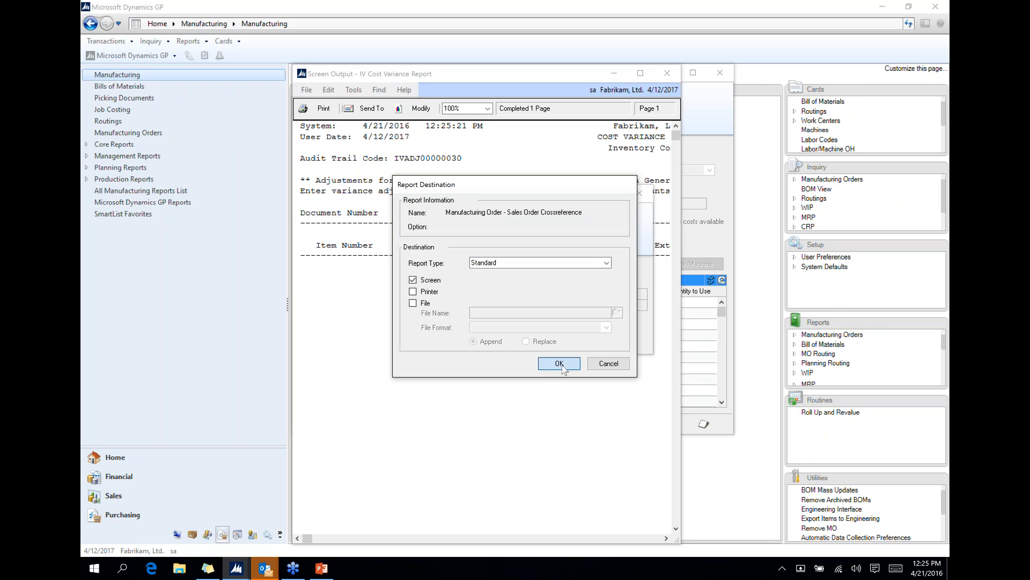
click(666, 76)
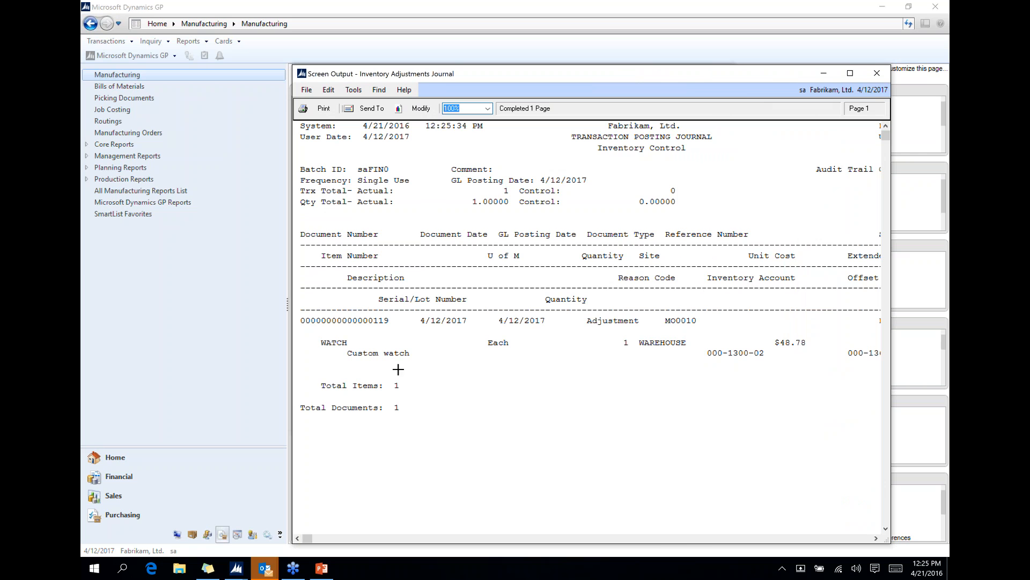
- Review the finished-goods Inventory Adjustments Journal, GL Distribution Breakdown Register and IV Cost Variance Report, closing each one
click(877, 73)
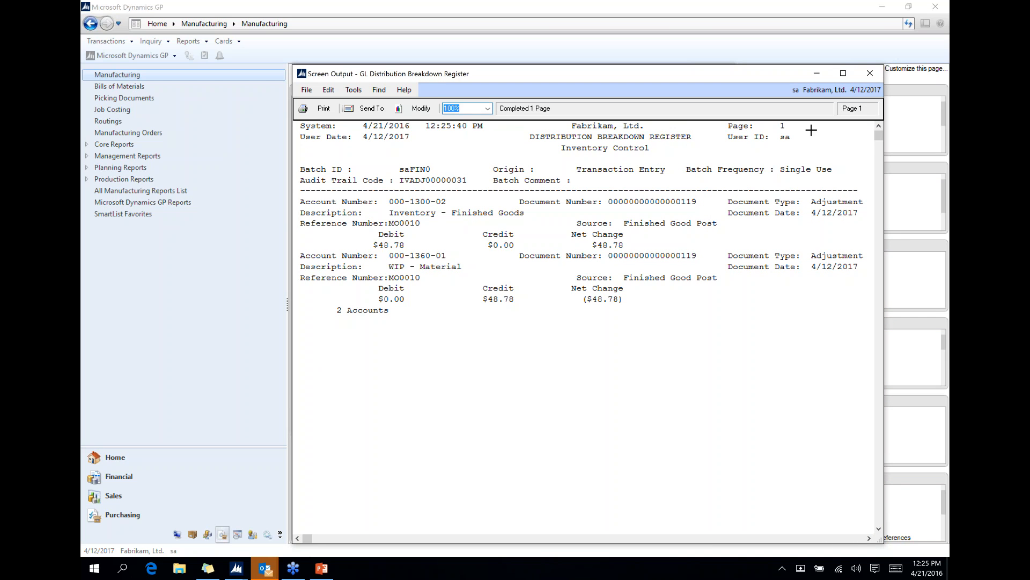
click(868, 73)
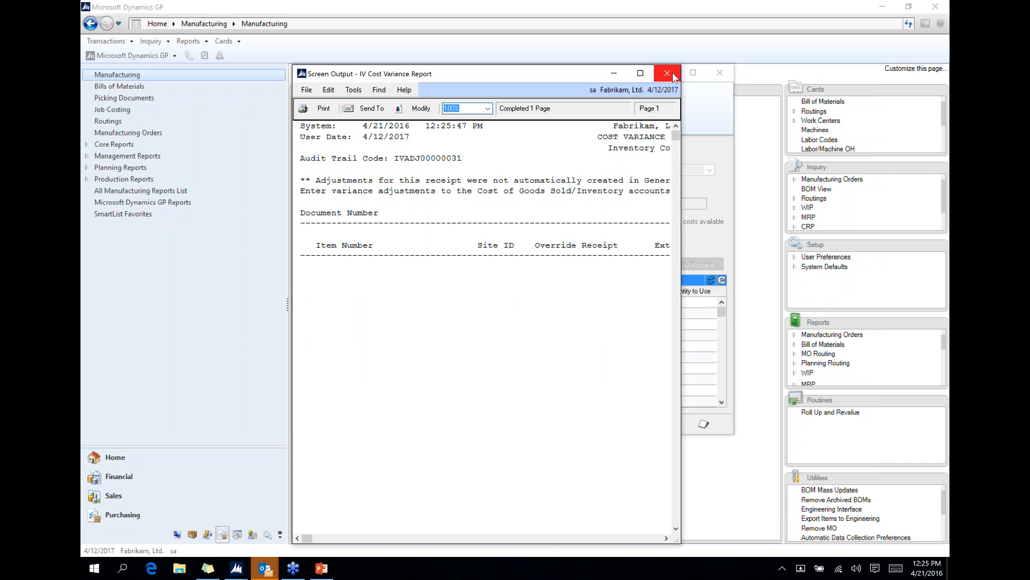
click(667, 73)
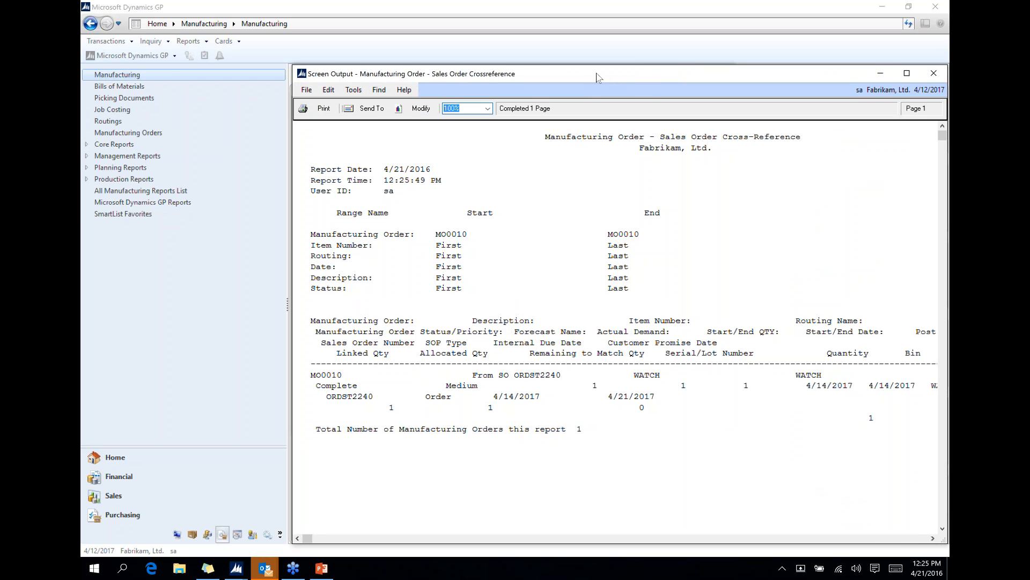
- Examine the full width of the Manufacturing Order - Sales Order Crossreference for MO0010, then close it and the receipt entry window
drag(598, 78, 463, 36)
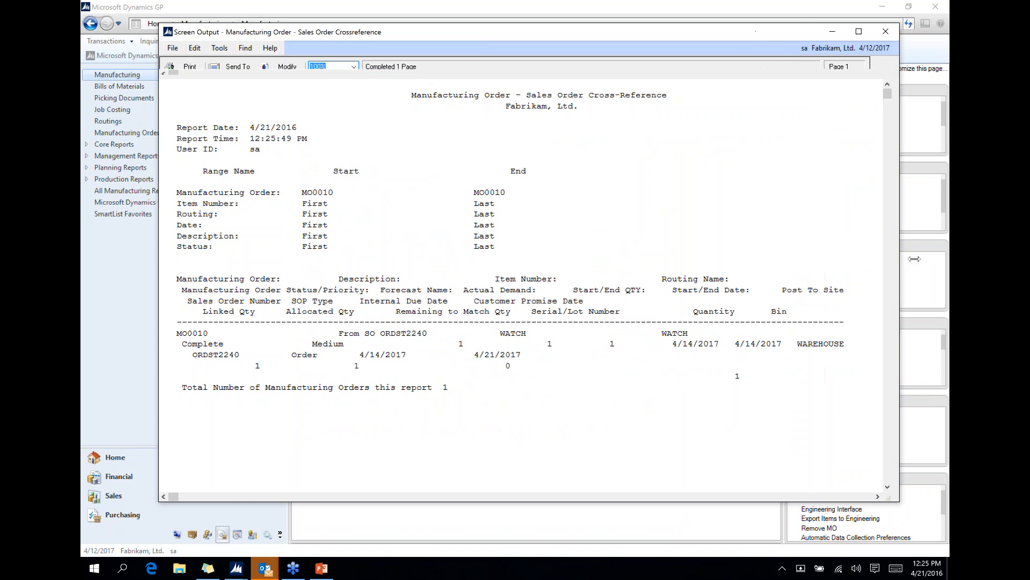
drag(915, 258, 923, 259)
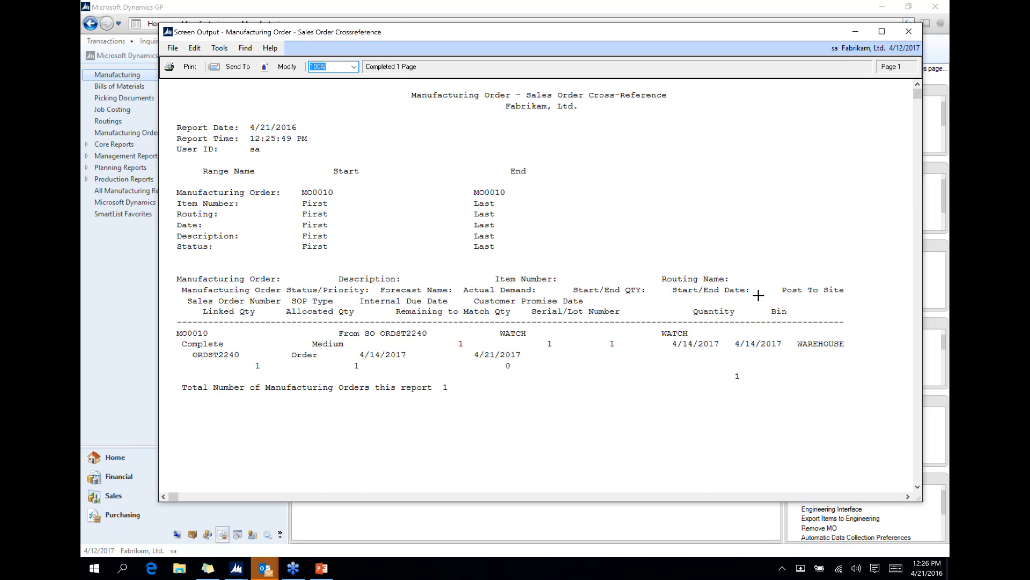
click(908, 30)
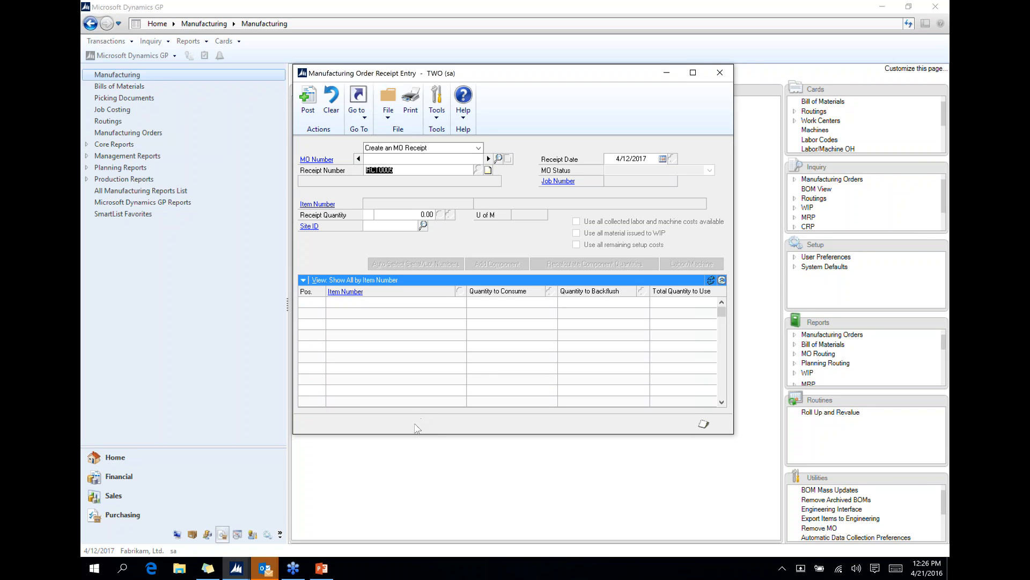
click(723, 79)
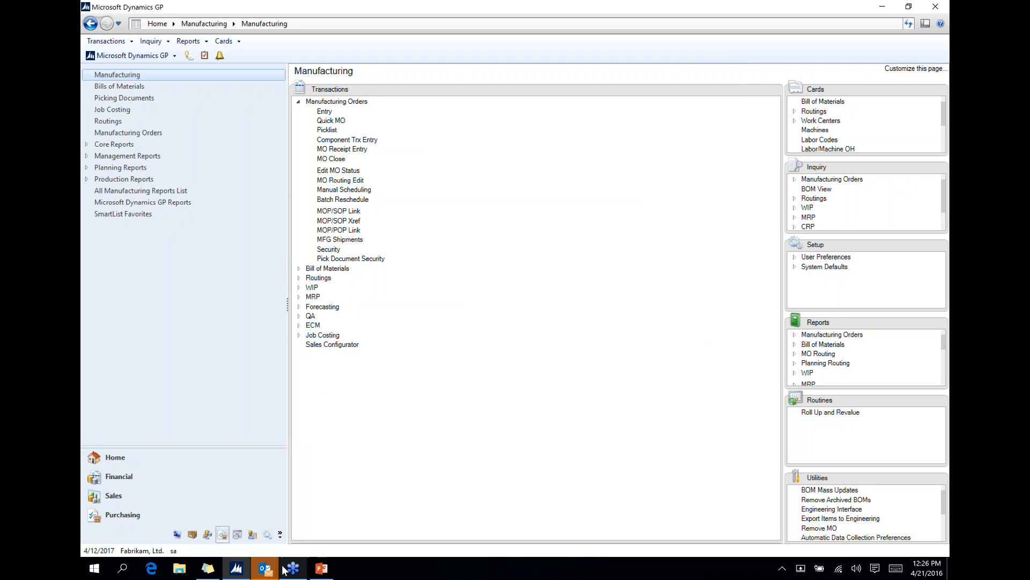
- Open the existing sales order for WATCH and 100XLG in Sales Transaction Entry, using document type Order
click(241, 575)
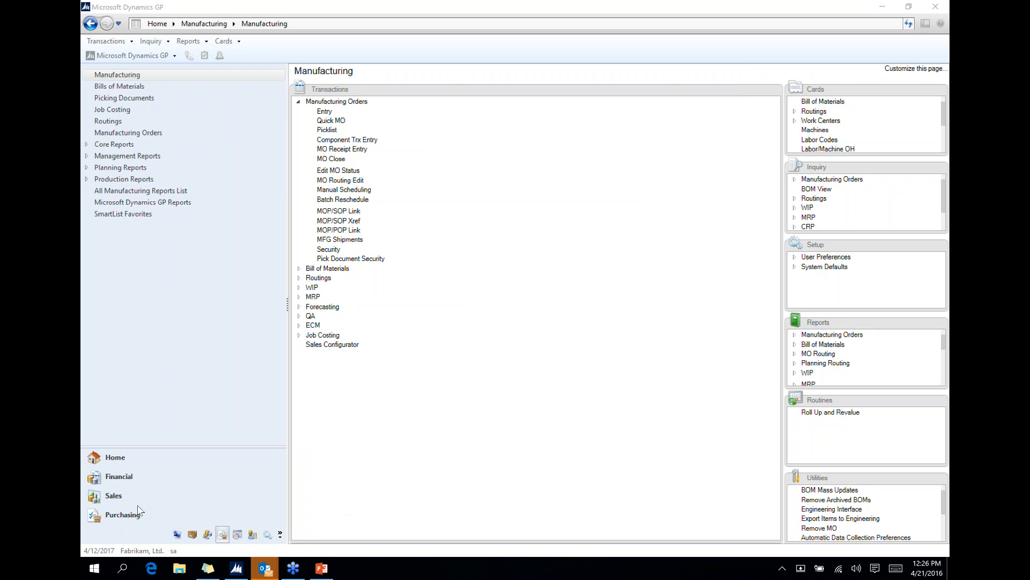
click(107, 495)
click(107, 497)
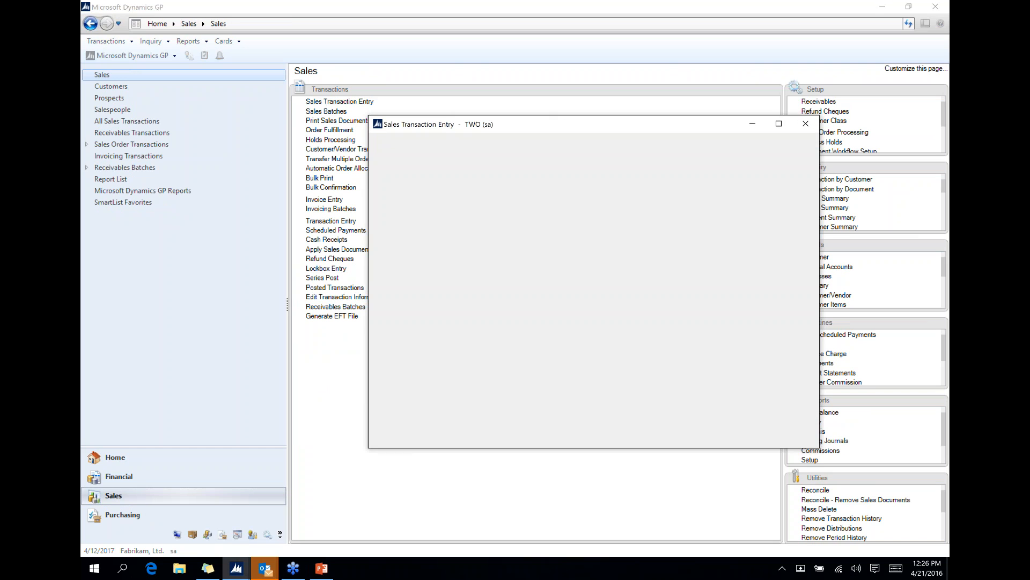
click(477, 197)
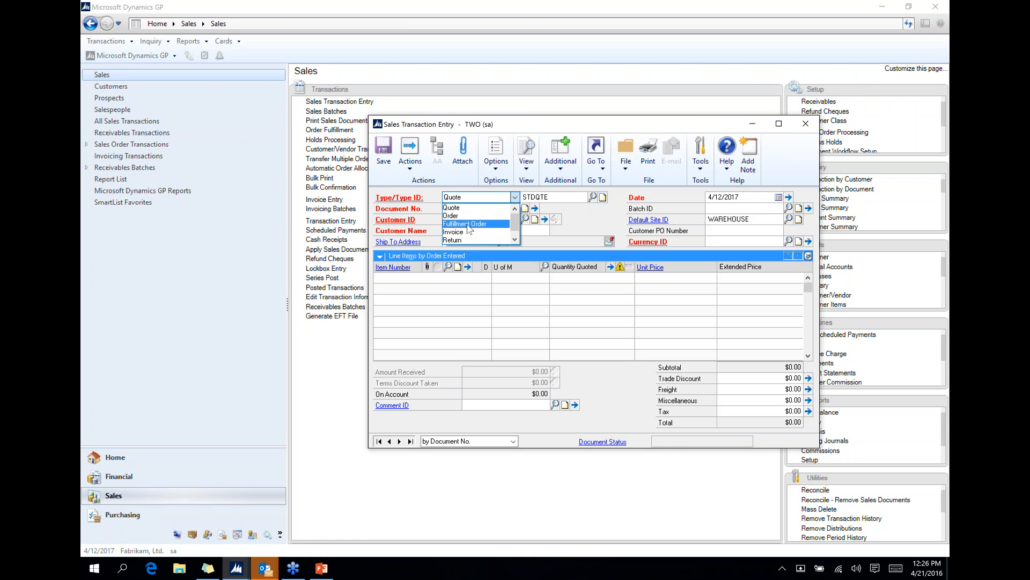
click(485, 215)
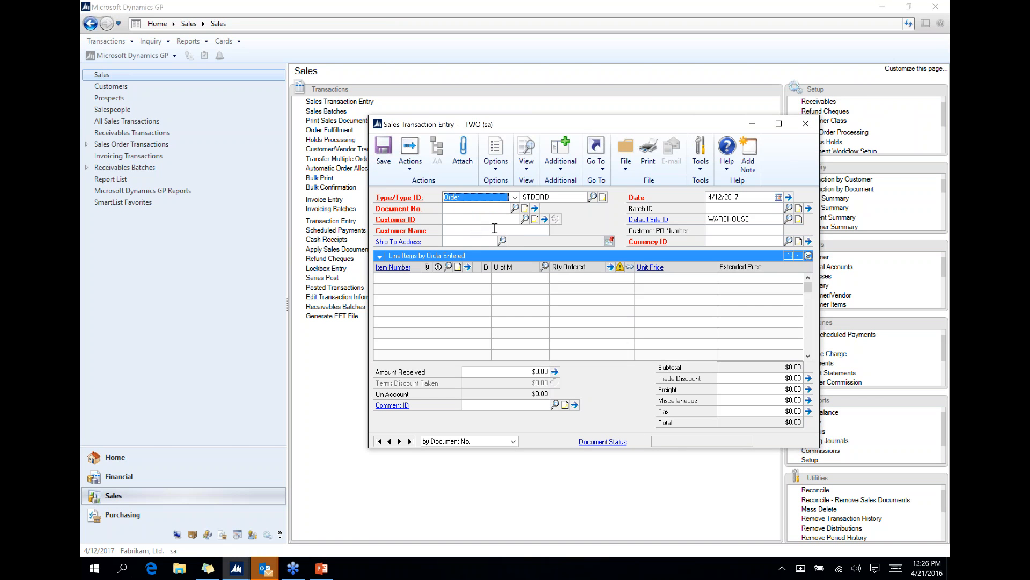
click(516, 208)
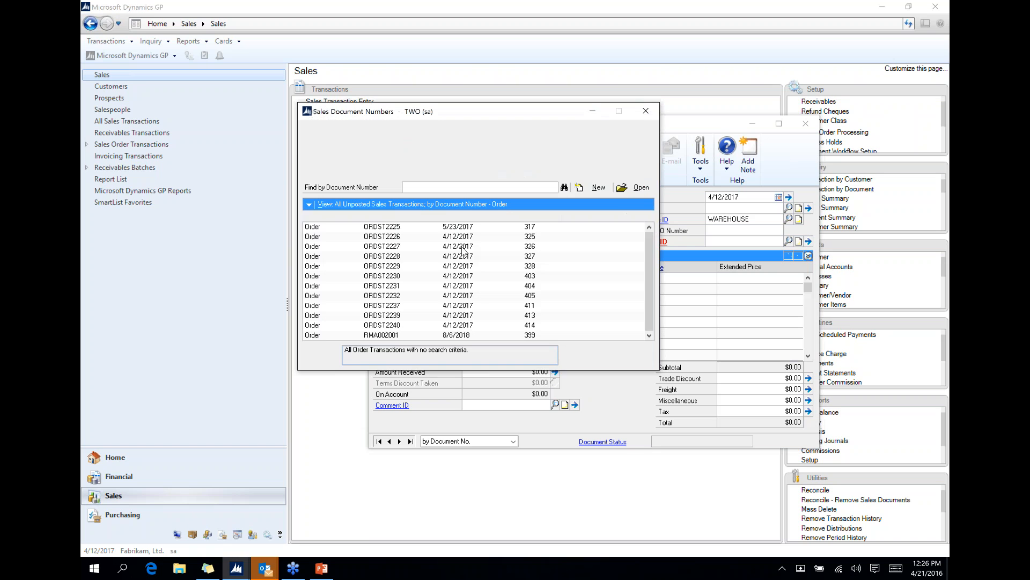
double_click(378, 325)
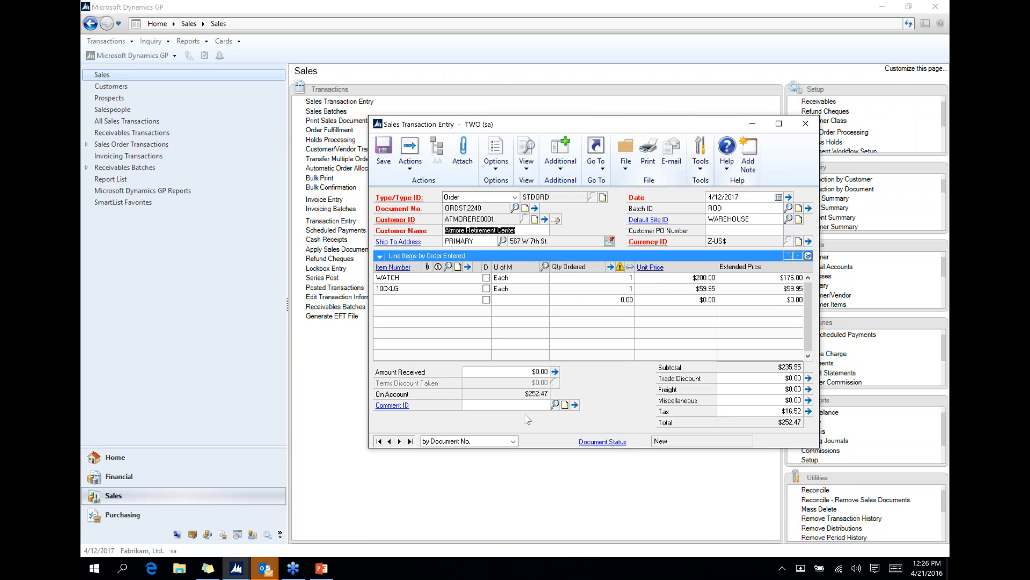
- Expand the line details of WATCH and 100XLG to examine their invoice, fulfilled and back order quantities
click(397, 278)
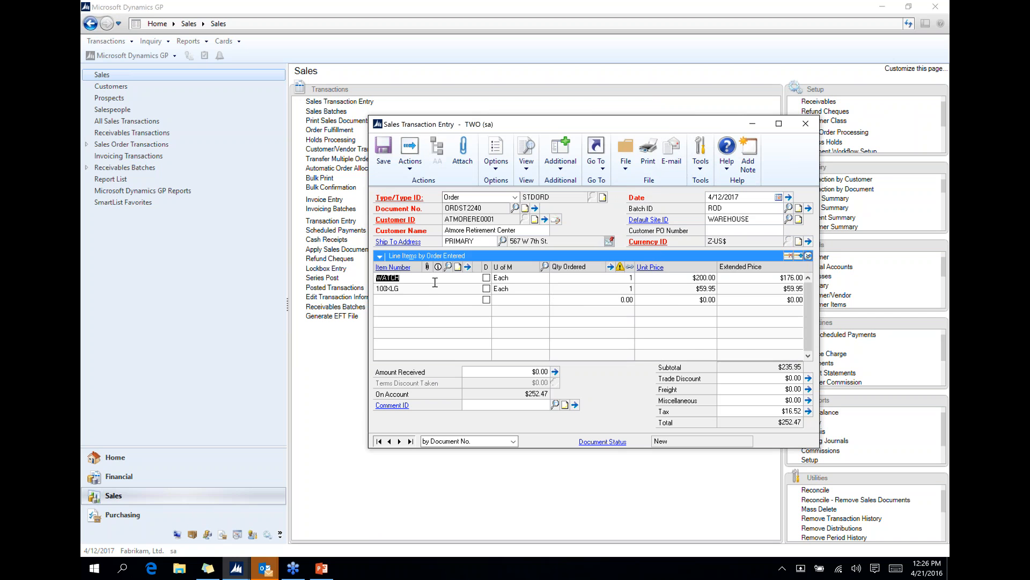
click(809, 257)
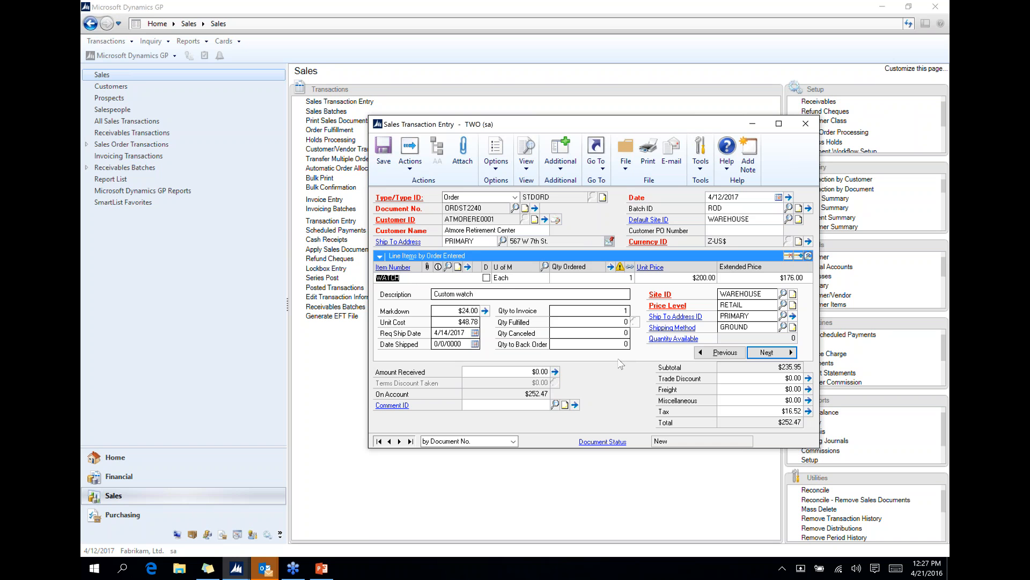
click(808, 256)
click(422, 293)
click(809, 256)
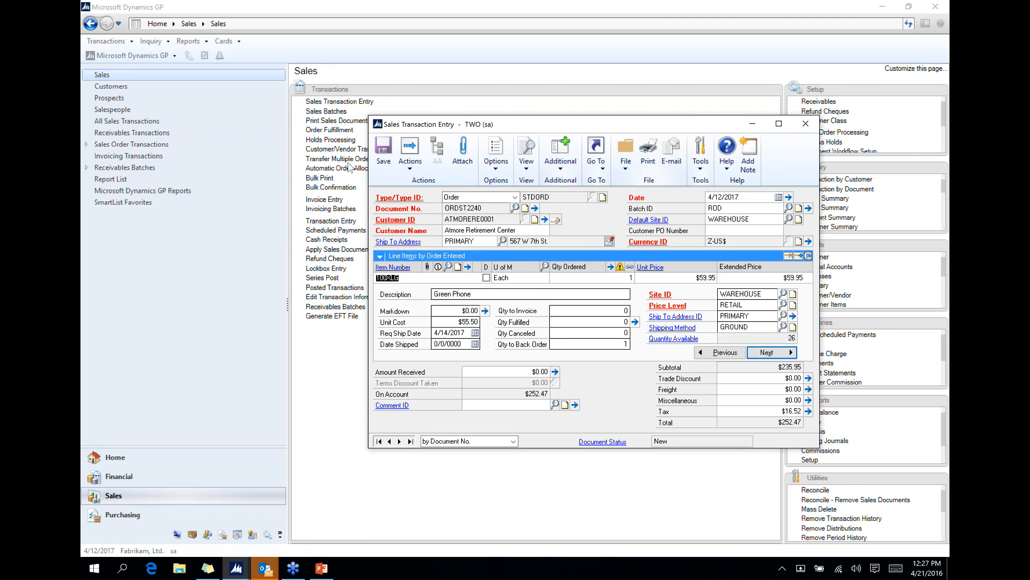
- Transfer the order to an invoice including totals and deposits, and create a back order for the unfulfilled quantity
click(410, 153)
click(435, 191)
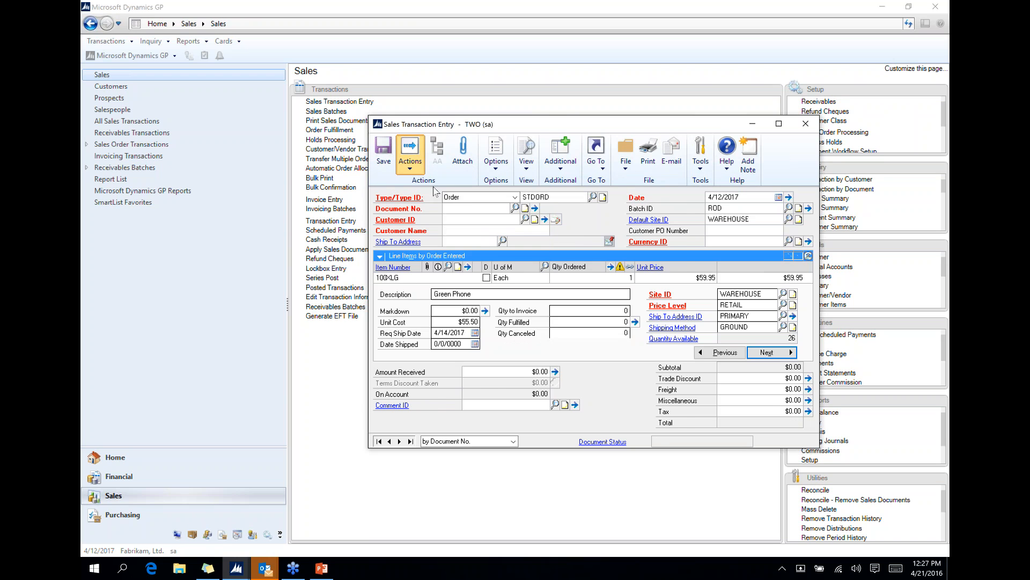
click(432, 312)
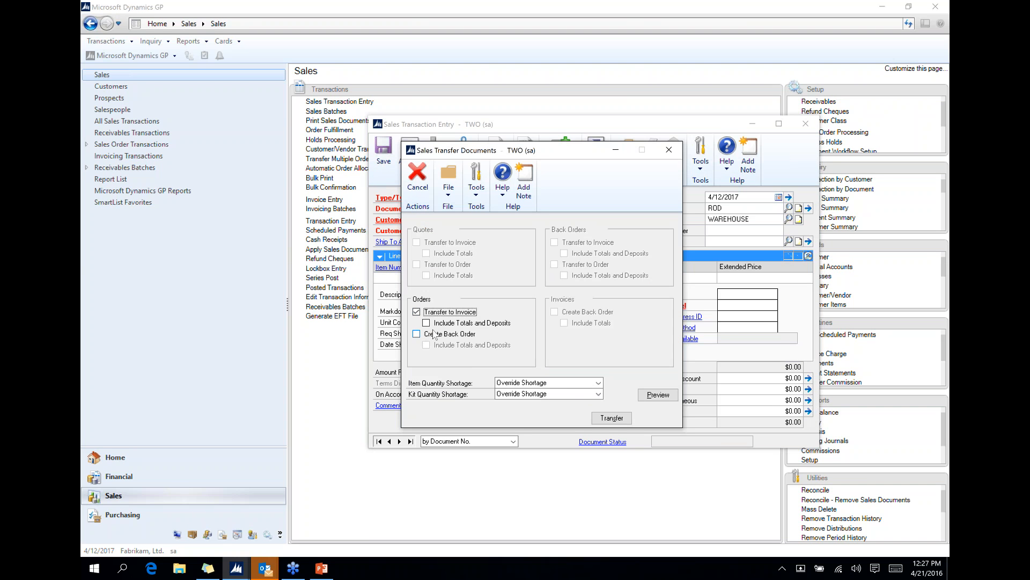
click(427, 323)
click(418, 334)
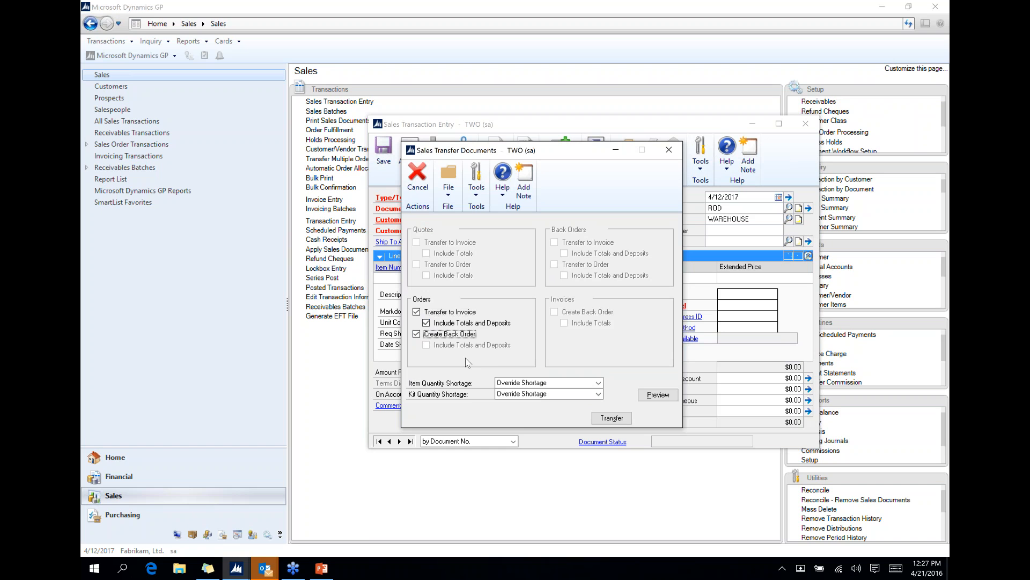
click(612, 419)
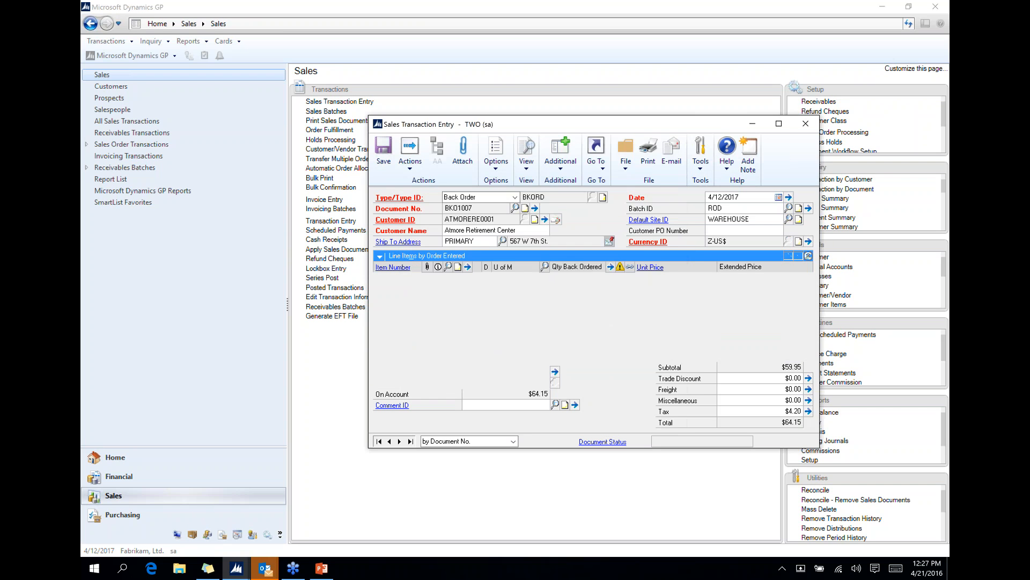
- Send the SOP Transfer Log to the screen, close it after review, and save the resulting back order
click(432, 278)
click(559, 362)
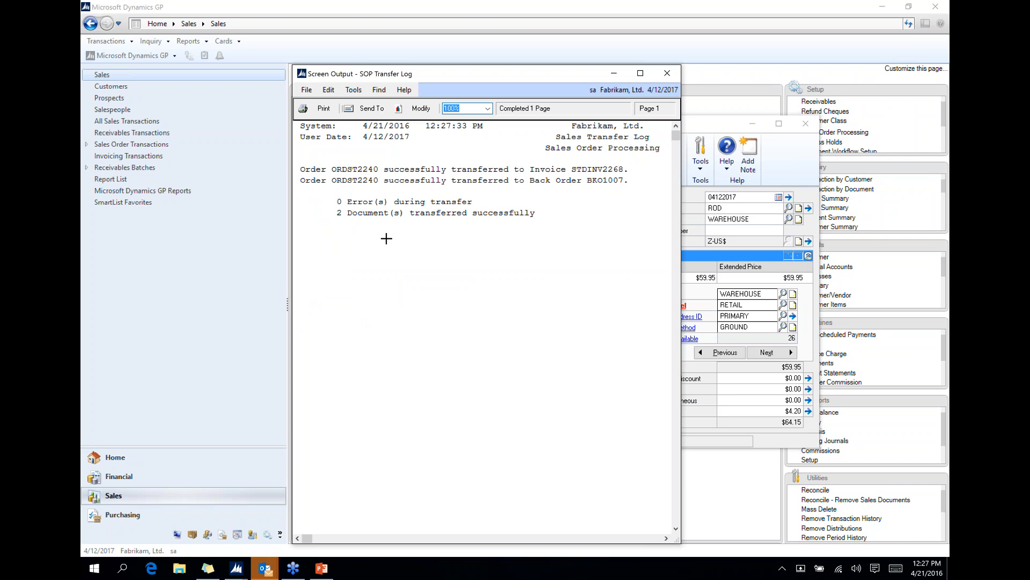
click(667, 73)
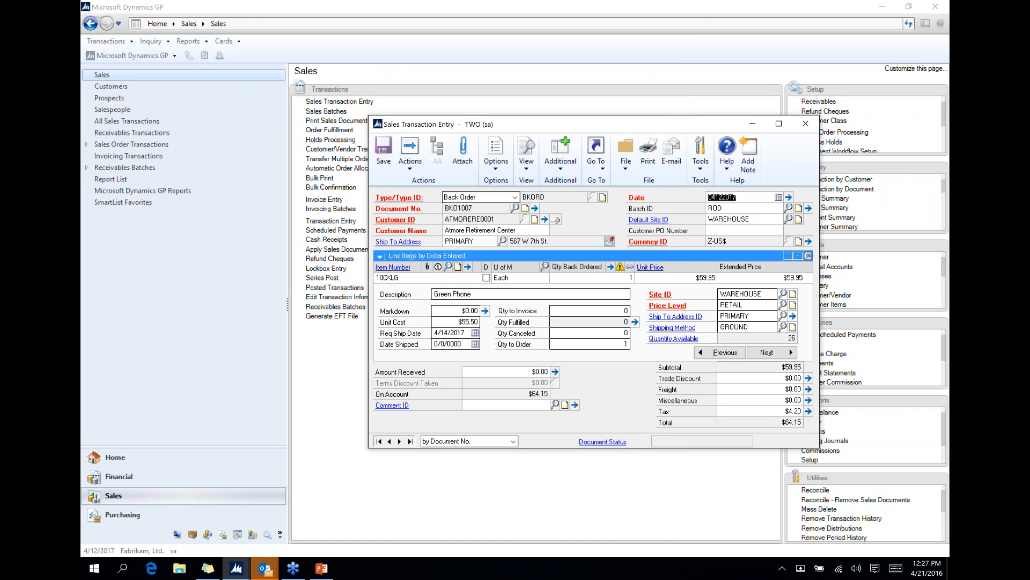
key(ctrl+s)
- Set the document type to Invoice and open the invoice transferred from the sales order for WATCH
click(514, 197)
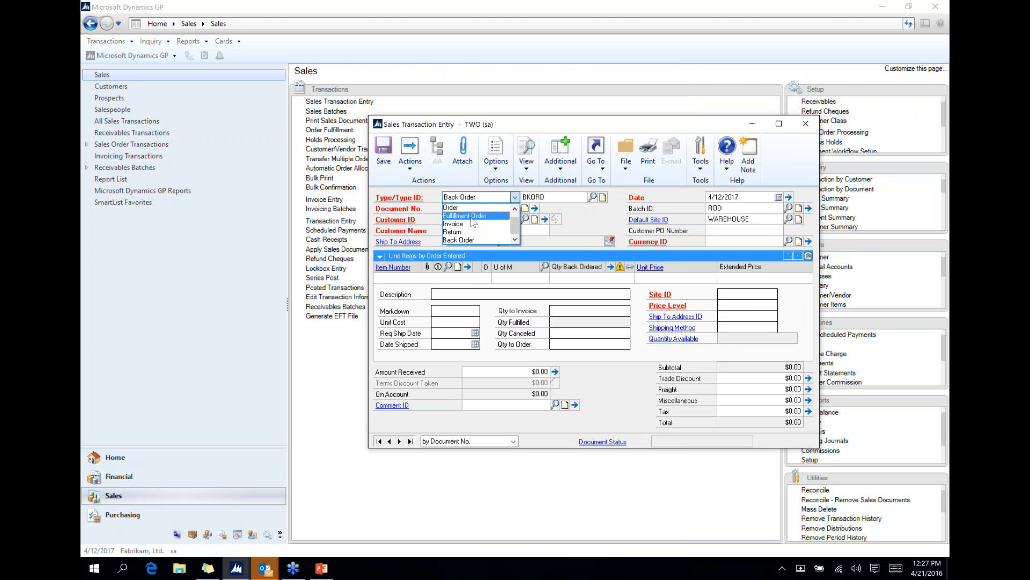
click(465, 224)
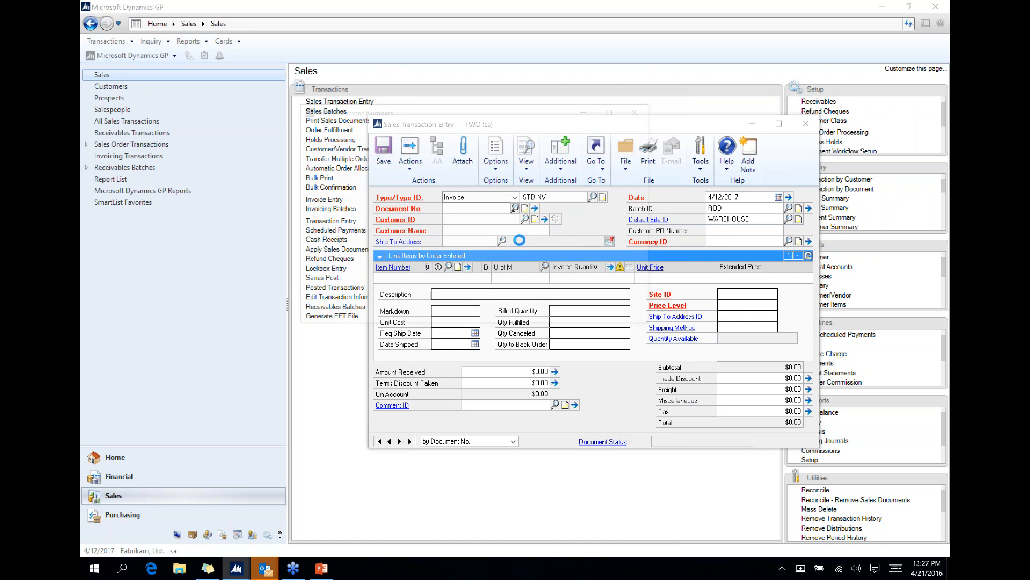
double_click(379, 258)
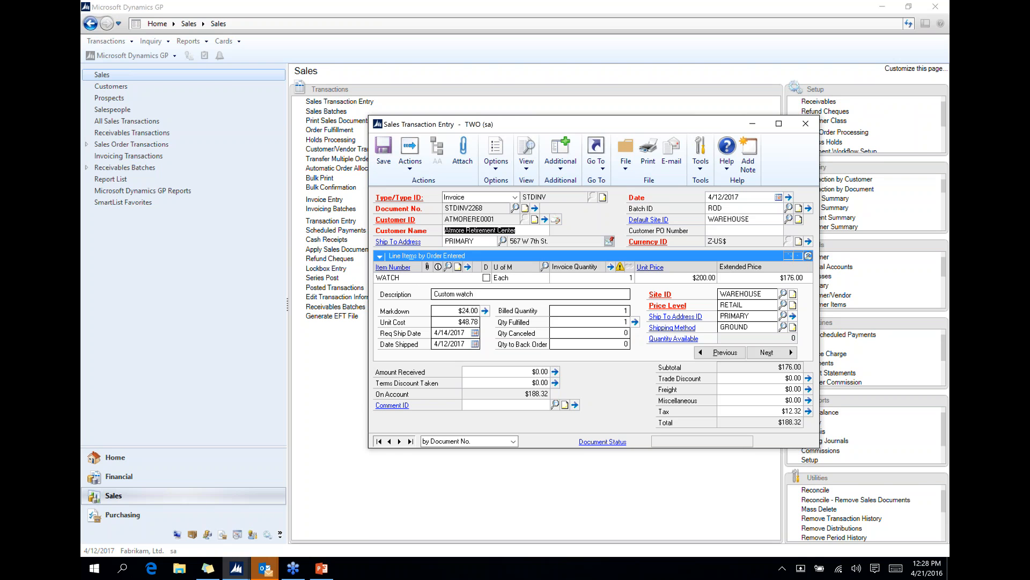
- Switch to the PowerPoint presentation and display its title slide, followed by the closing Questions slide
click(324, 572)
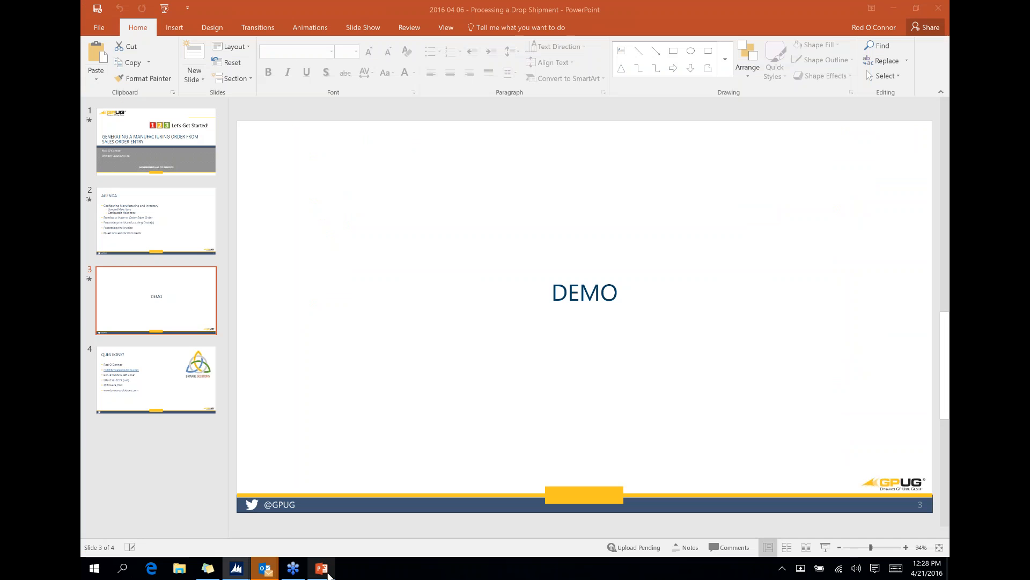
click(140, 156)
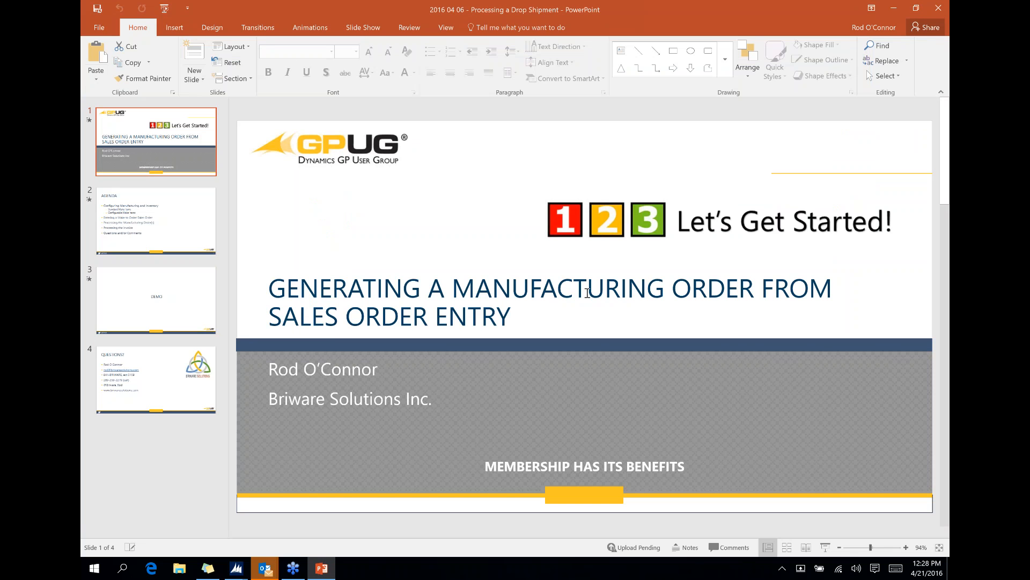
click(185, 395)
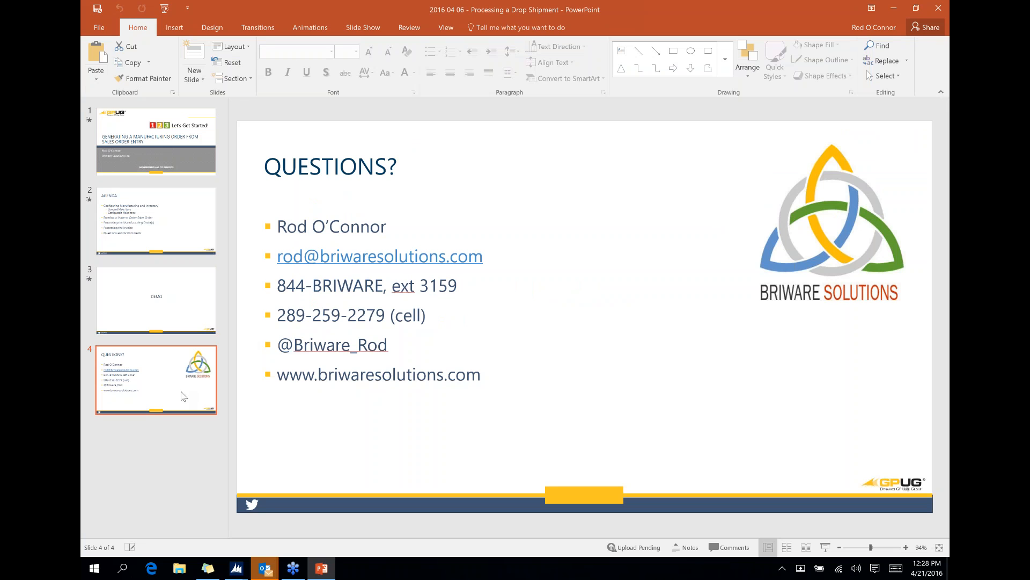